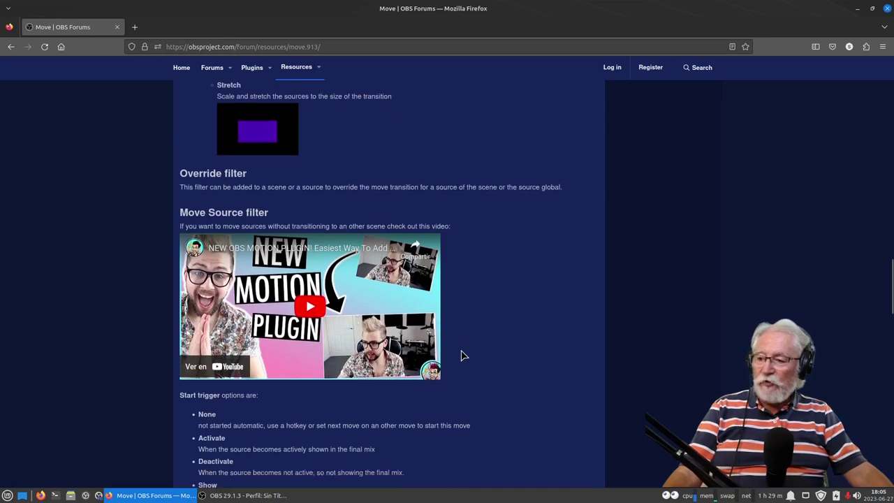
Review the Move plugin page, examining its installation instructions, transition properties and latest updates
scroll(435, 324, down, 3)
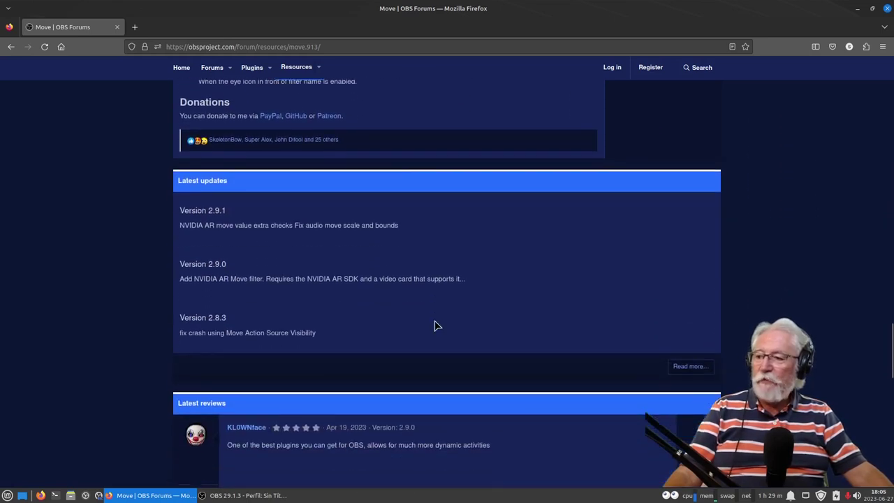
scroll(434, 325, up, 20)
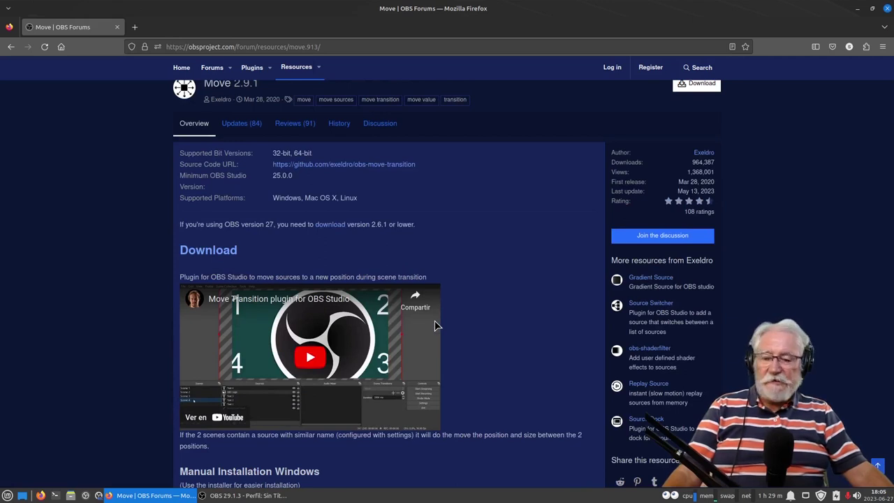
scroll(272, 453, down, 5)
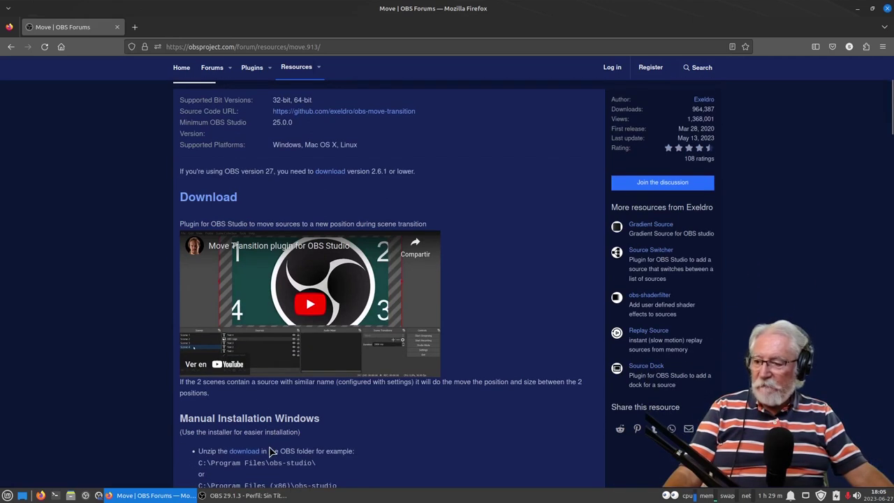
scroll(336, 417, down, 5)
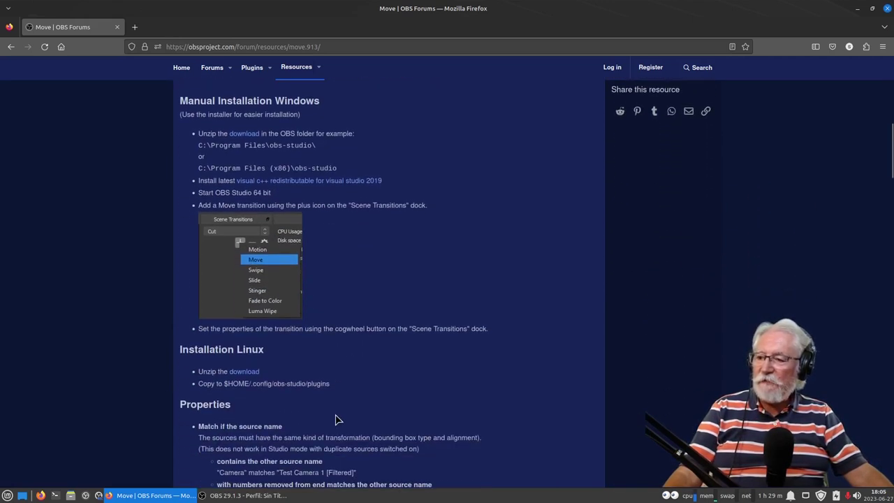
scroll(336, 418, down, 4)
scroll(302, 311, down, 5)
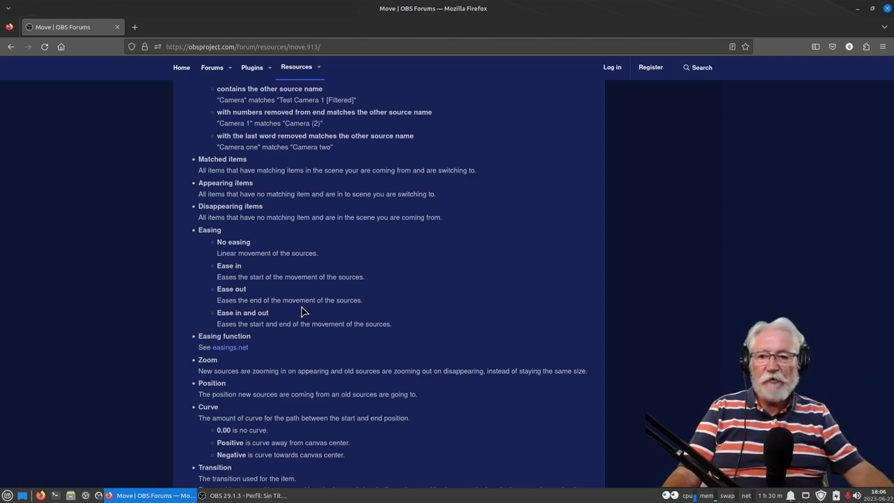
scroll(304, 311, up, 3)
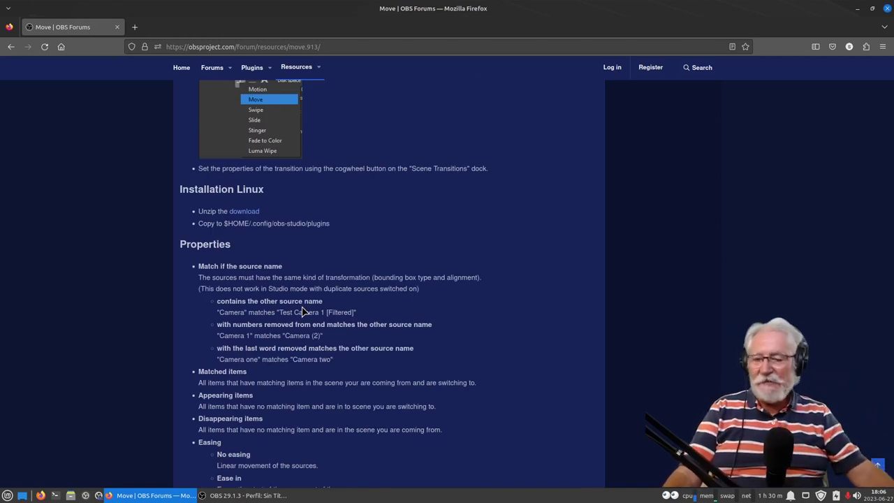
scroll(303, 311, up, 15)
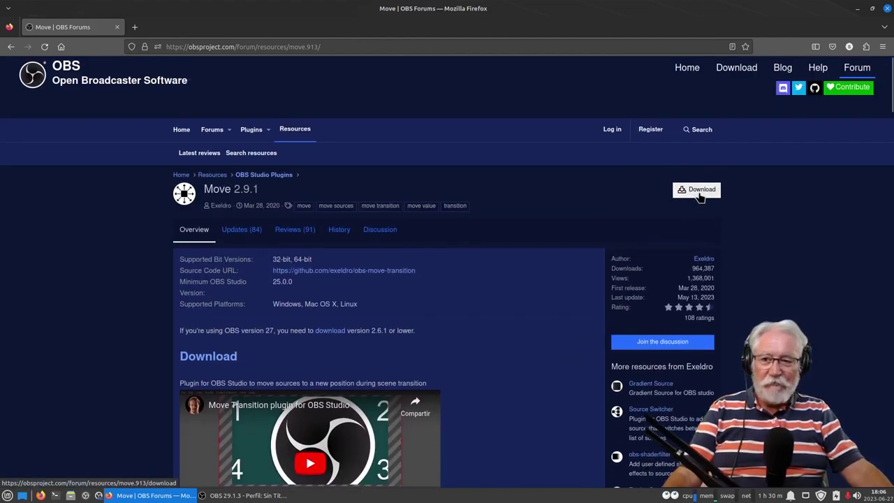
Check which Move 2.9.1 files are offered for download, then dismiss the list and minimize the browser
click(700, 198)
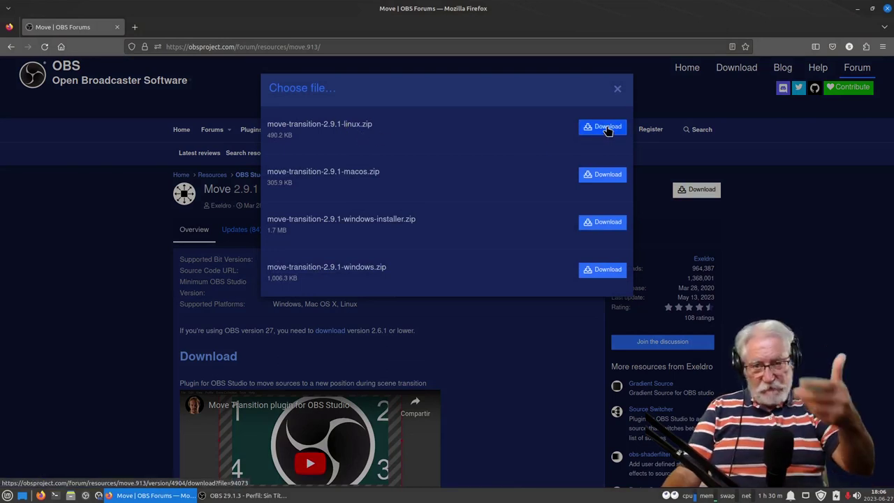
click(618, 91)
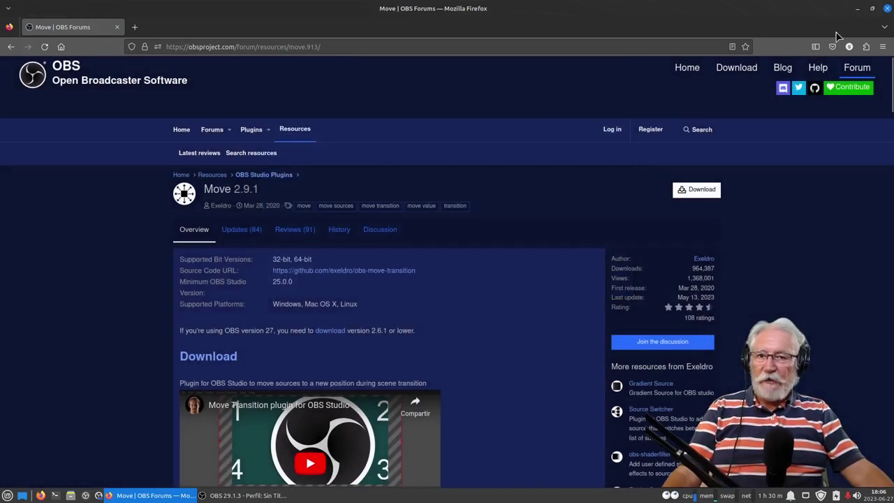
click(858, 8)
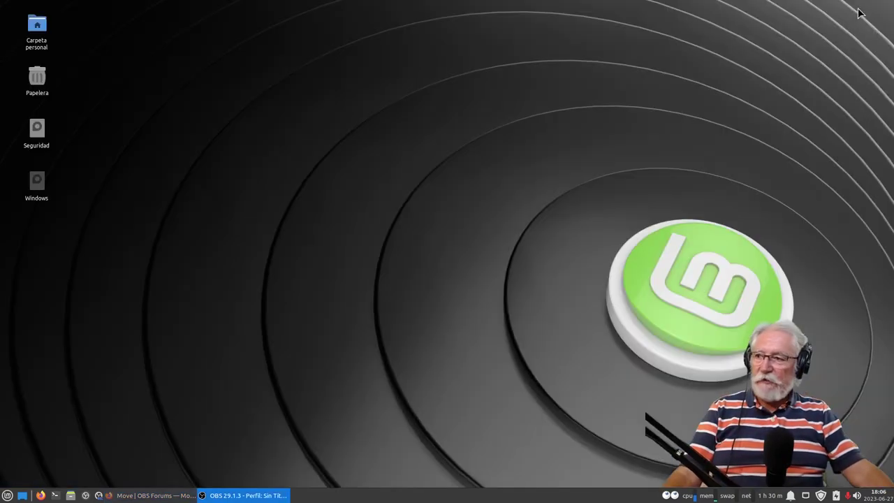
Open the personal folder from the desktop and reposition its window near the top of the screen
double_click(37, 27)
drag(259, 12, 470, 138)
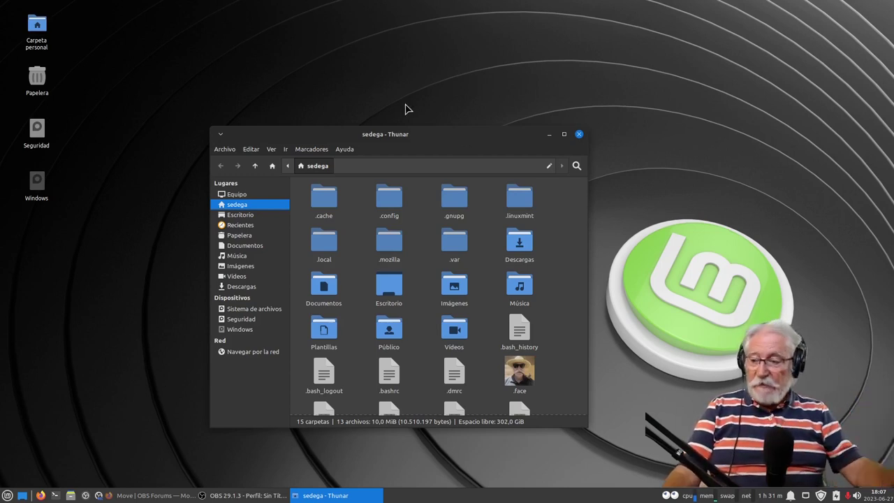
drag(427, 140, 418, 41)
Check the file manager's view options for displaying hidden files
click(264, 51)
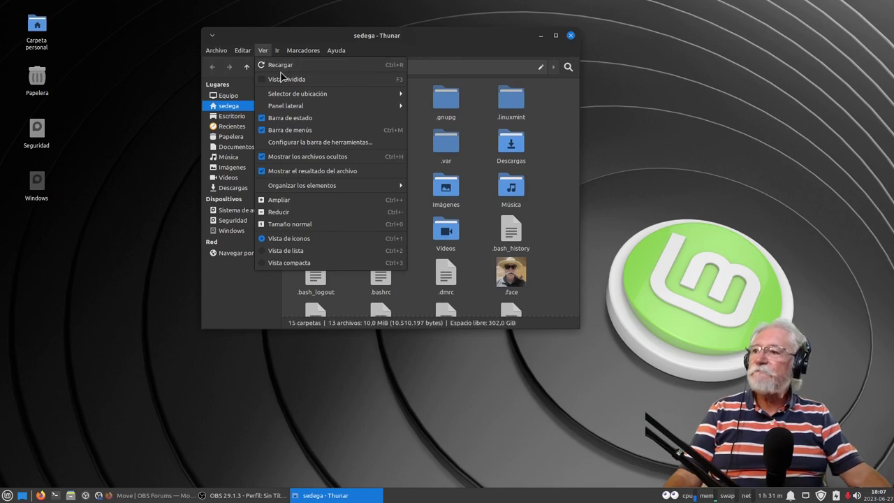
mouse_move(303, 50)
click(650, 275)
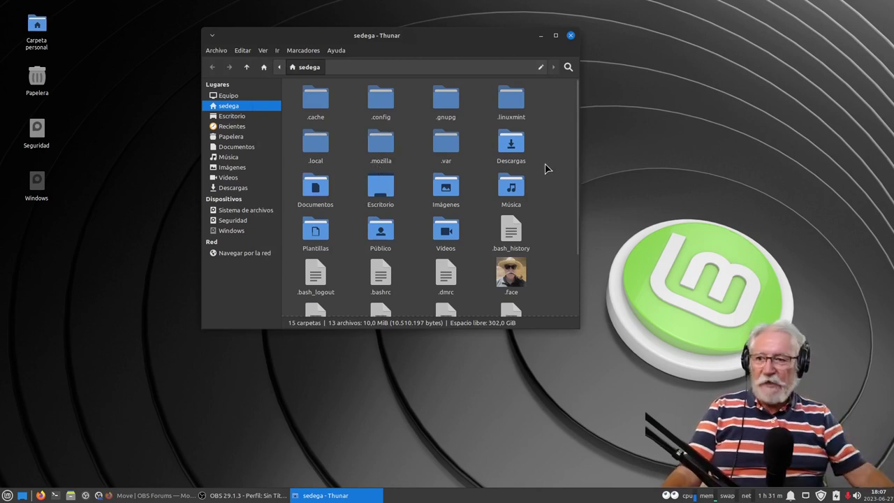
Extract move-transition-2.9.1-linux.zip in place inside the Descargas folder
double_click(512, 149)
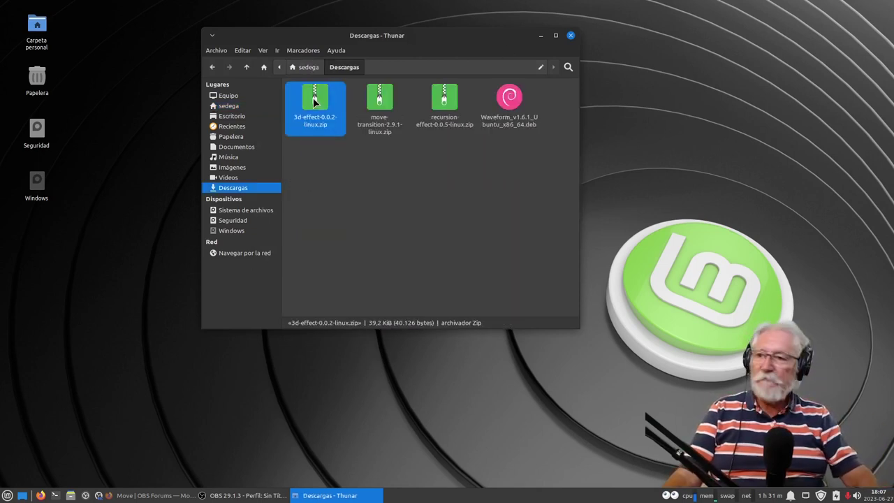
key(Delete)
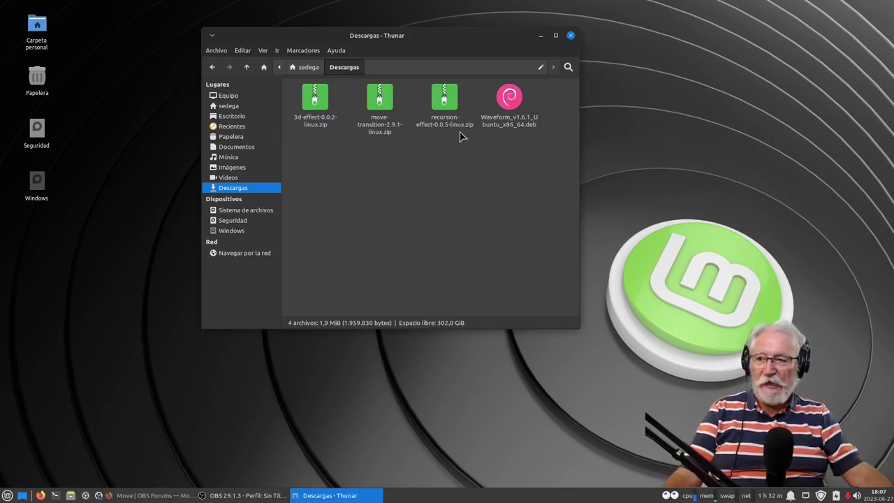
click(385, 103)
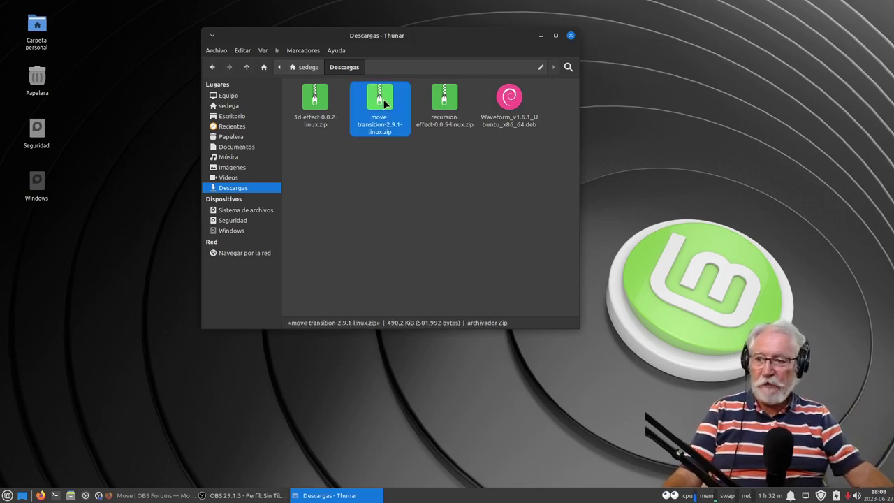
right_click(385, 102)
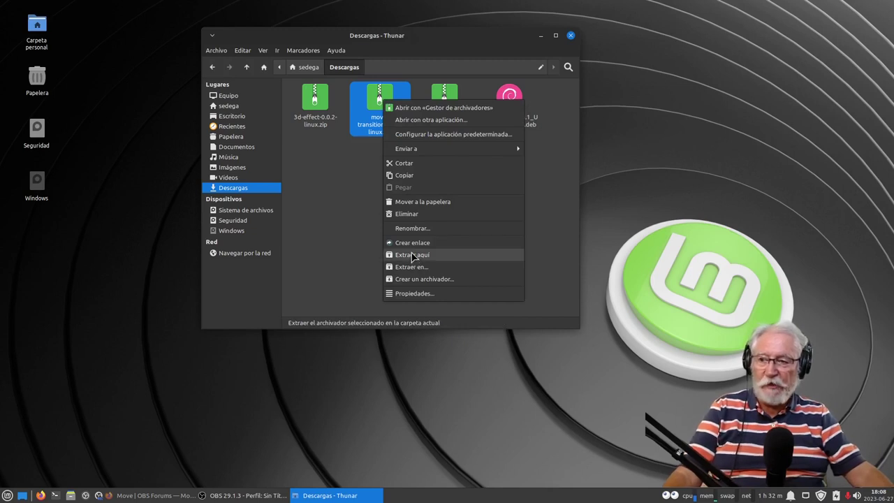
click(412, 256)
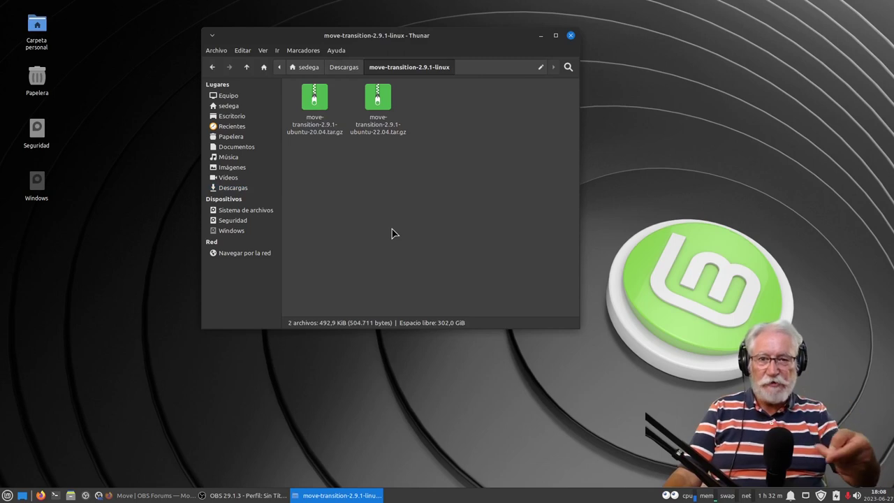
Delete move-transition-2.9.1-ubuntu-20.04.tar.gz and extract move-transition-2.9.1-ubuntu-22.04.tar.gz in the same folder
click(315, 98)
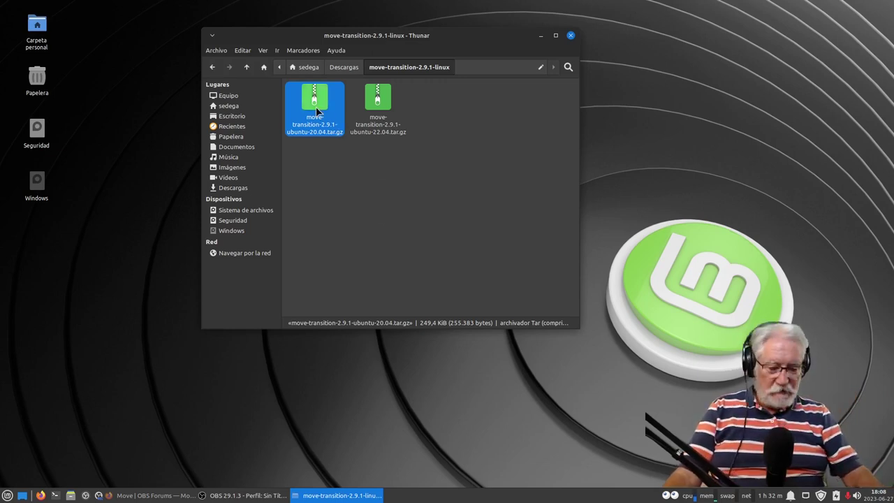
key(Delete)
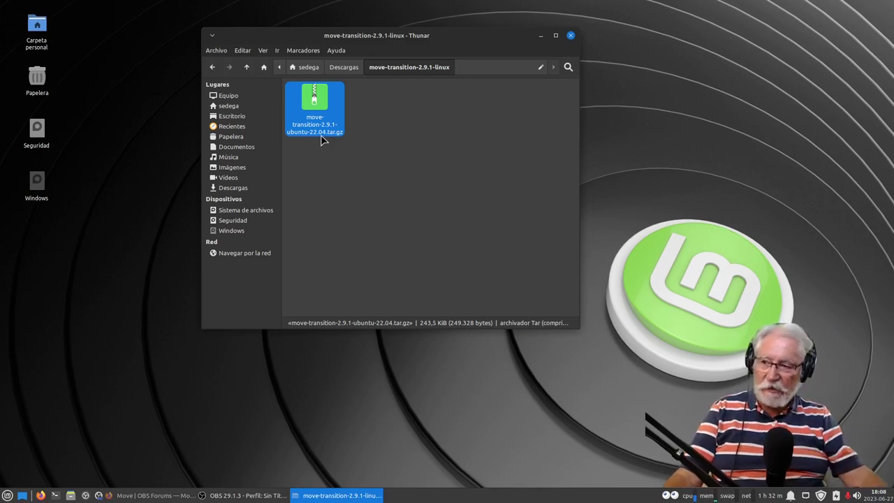
right_click(312, 104)
click(352, 261)
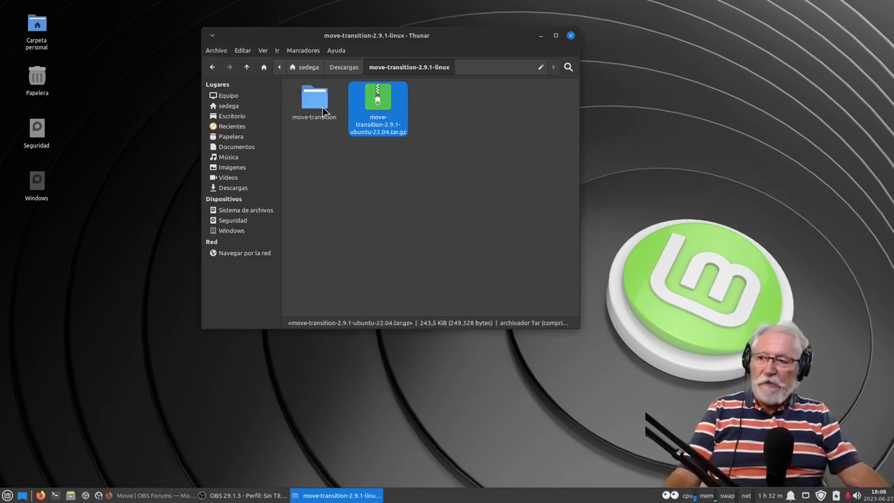
Inspect the bin/64bit and data subfolders of the extracted move-transition folder, then return to move-transition-2.9.1-linux
double_click(319, 105)
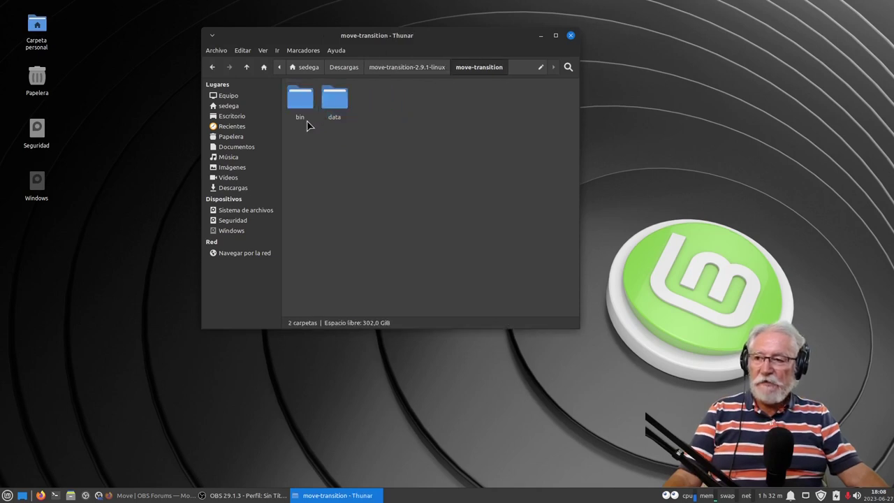
double_click(303, 106)
double_click(302, 103)
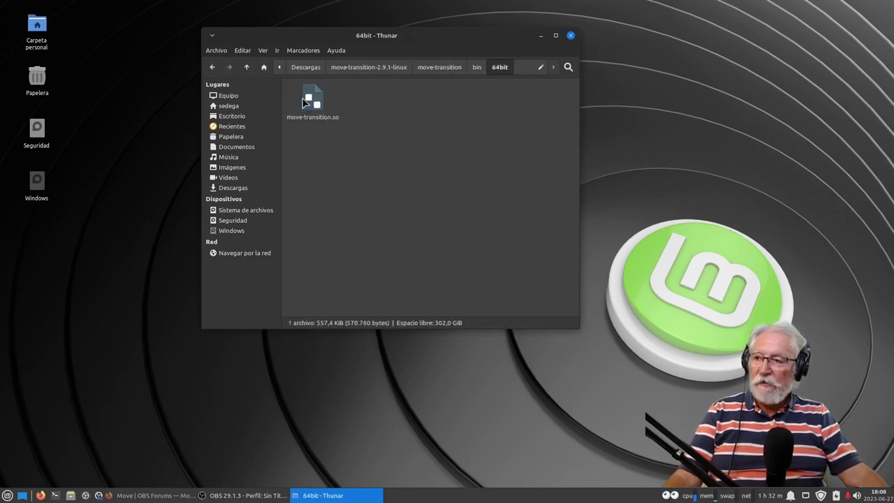
click(212, 67)
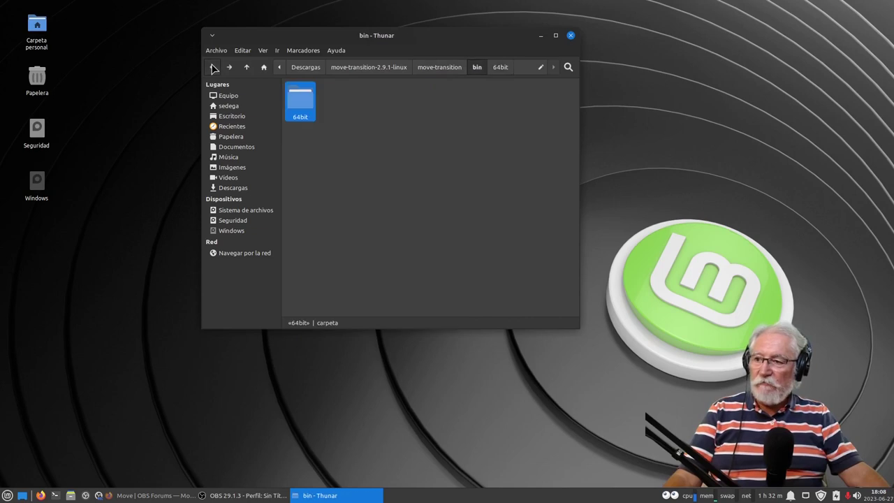
click(212, 67)
double_click(335, 105)
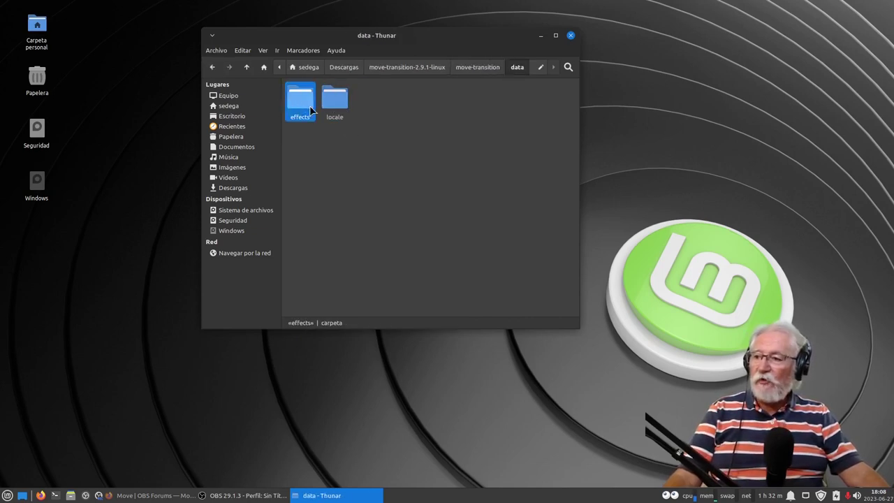
click(335, 109)
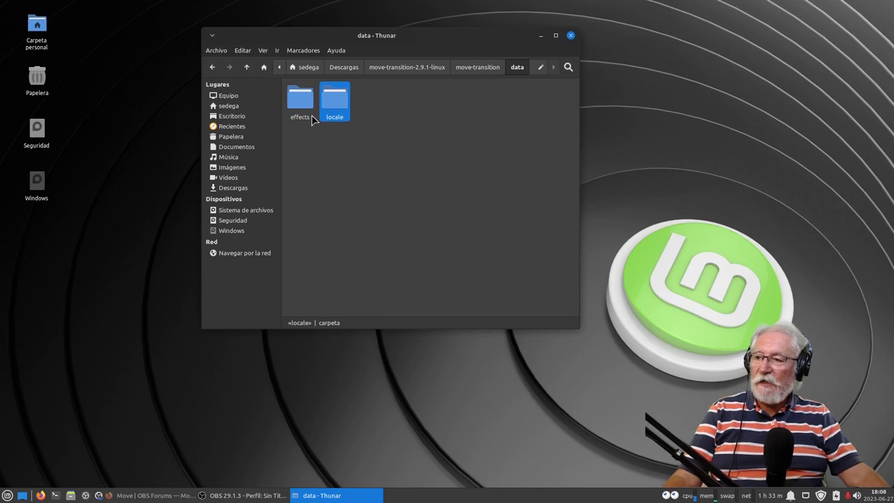
click(212, 67)
click(213, 67)
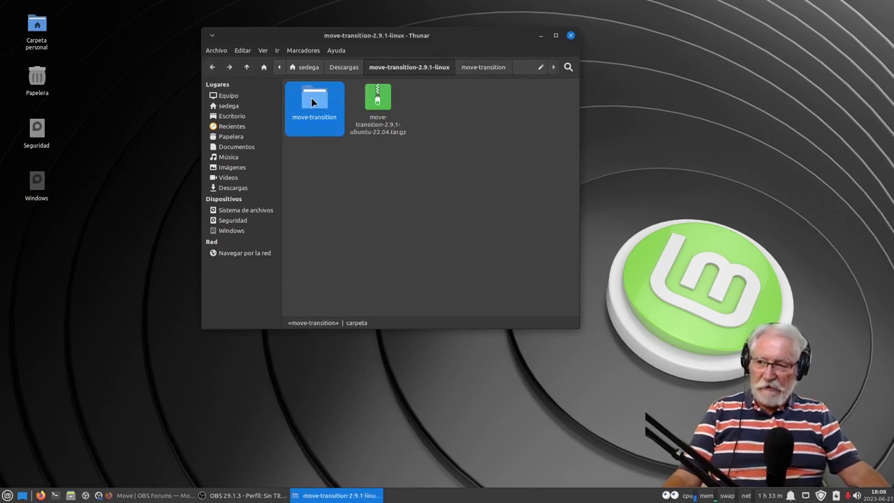
Shift the file manager window aside and open the home folder in a new window
drag(442, 42, 348, 86)
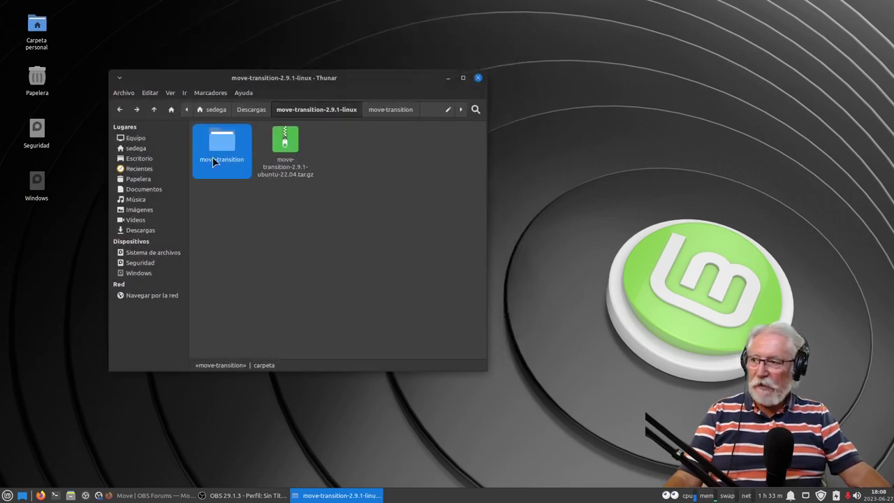
right_click(135, 149)
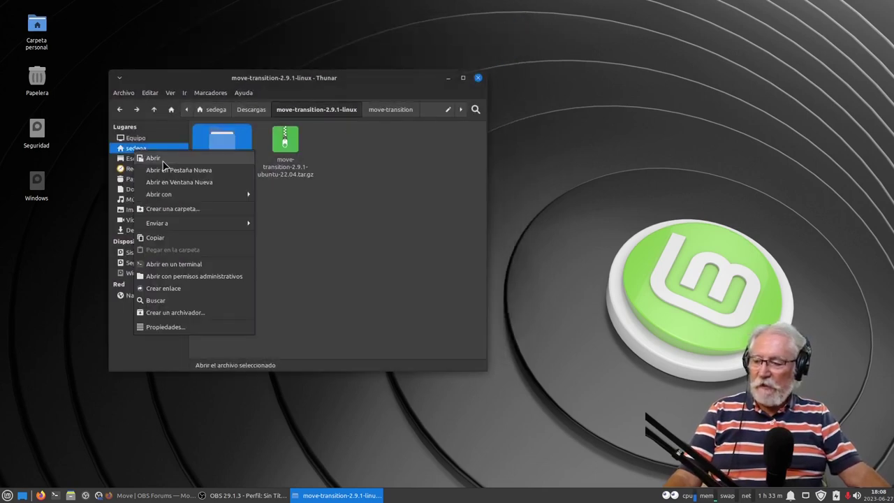
mouse_move(192, 196)
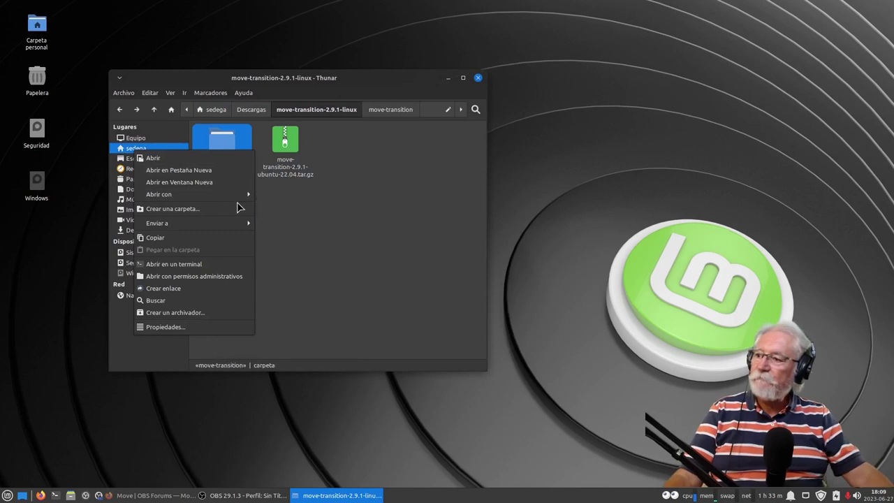
click(197, 184)
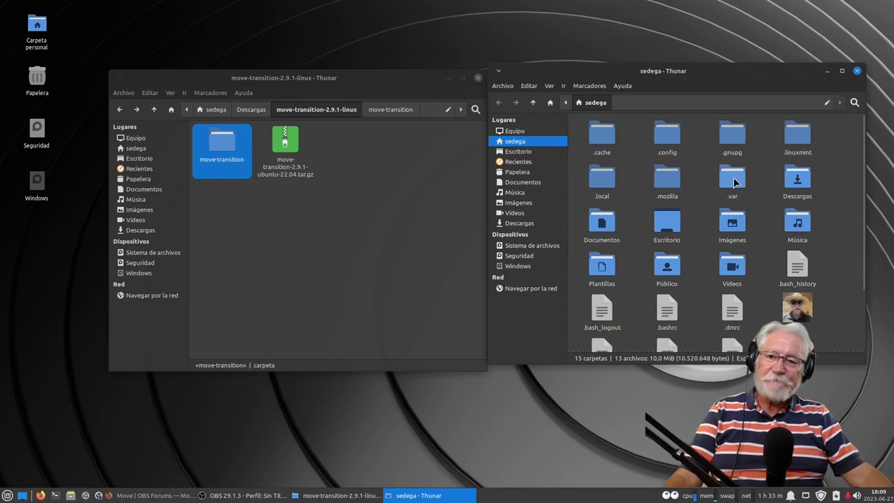
In the home folder window, go to .var/app/com.obsproject.Studio/config/obs-studio
click(734, 183)
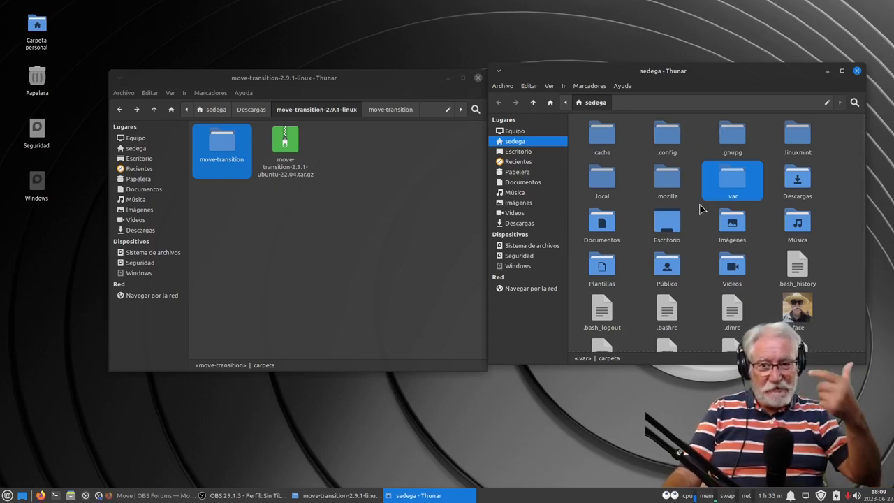
double_click(735, 180)
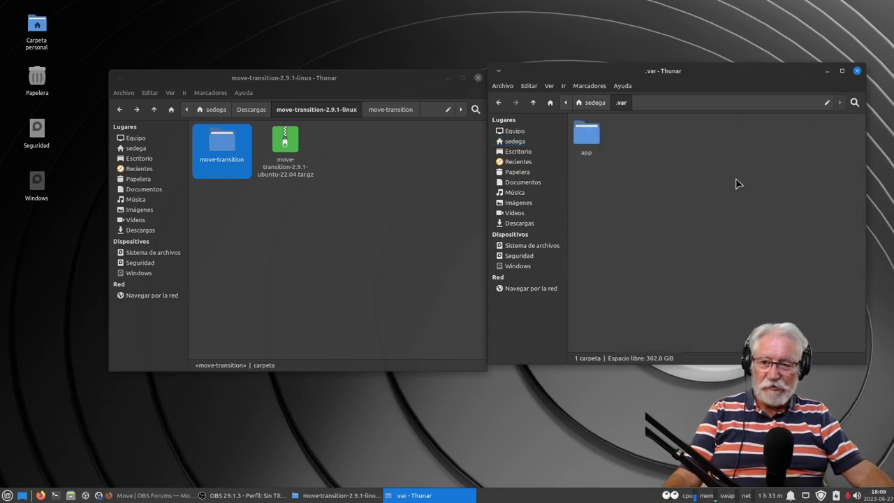
double_click(587, 139)
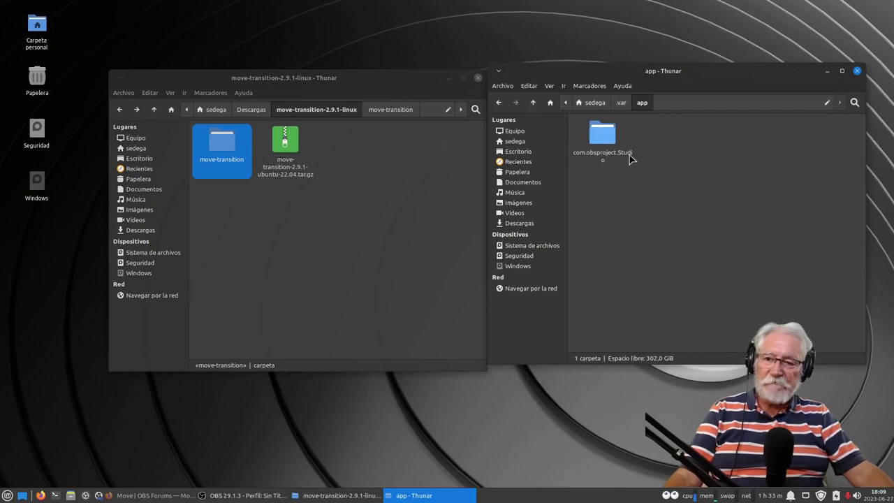
double_click(605, 140)
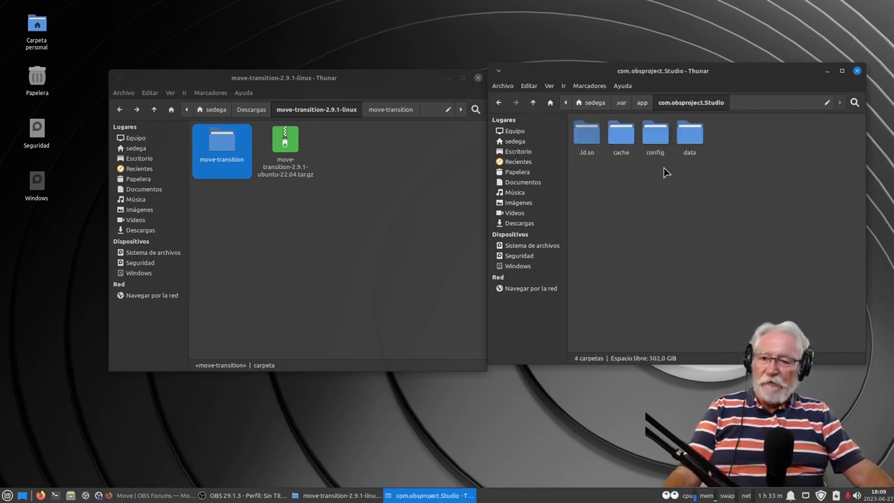
double_click(655, 140)
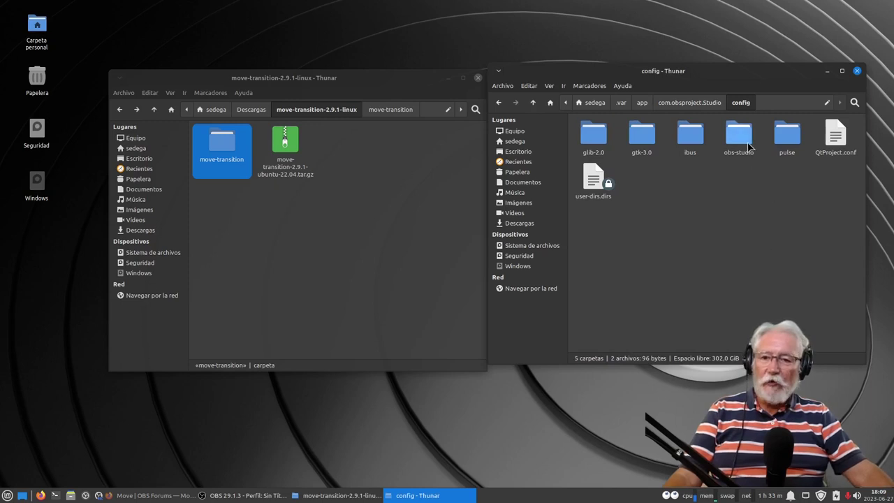
double_click(745, 142)
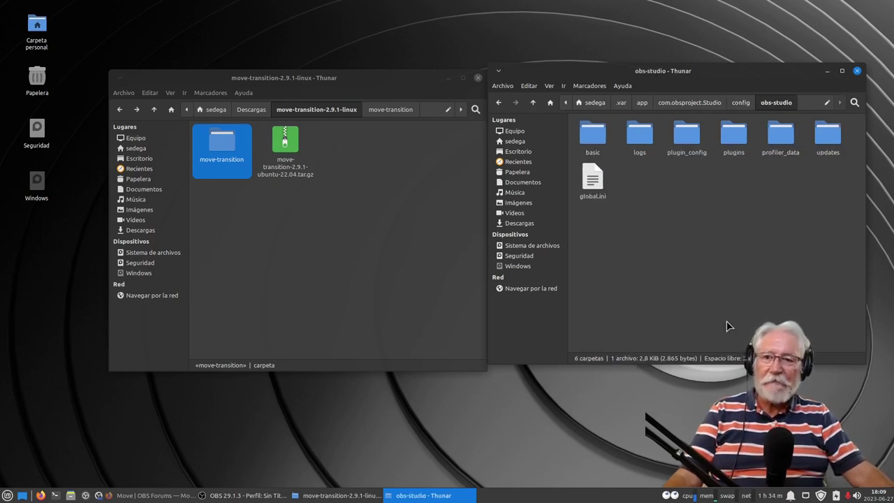
Check the contents of the plugins folder inside obs-studio, then close both file manager windows
click(733, 139)
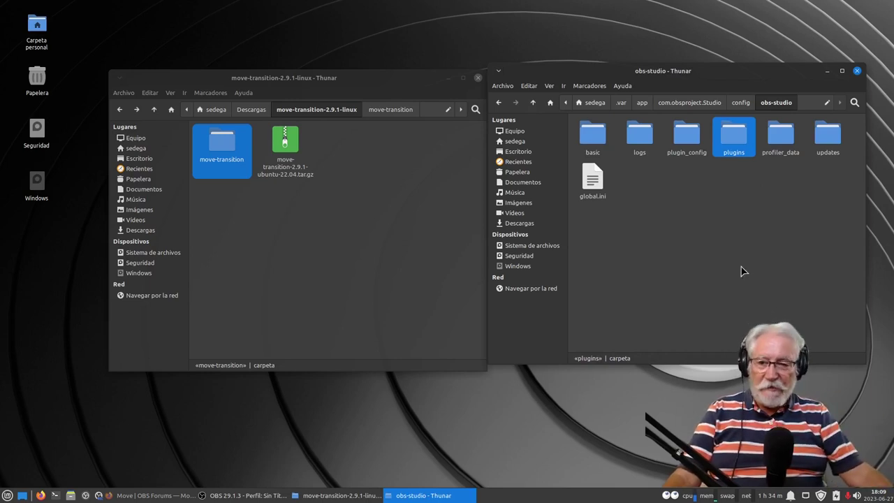
right_click(729, 238)
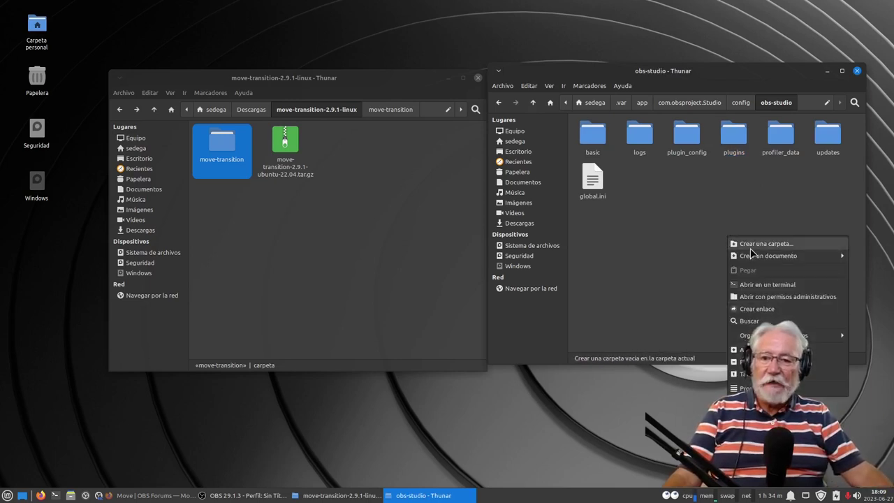
click(704, 268)
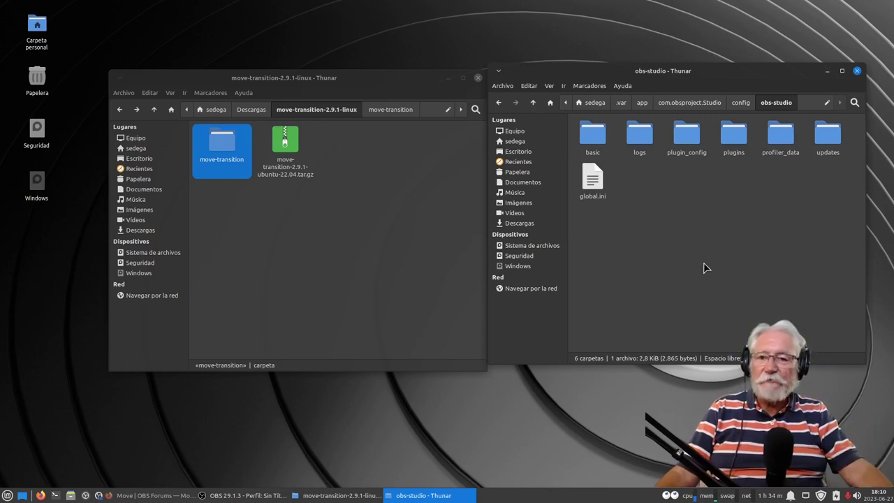
double_click(734, 139)
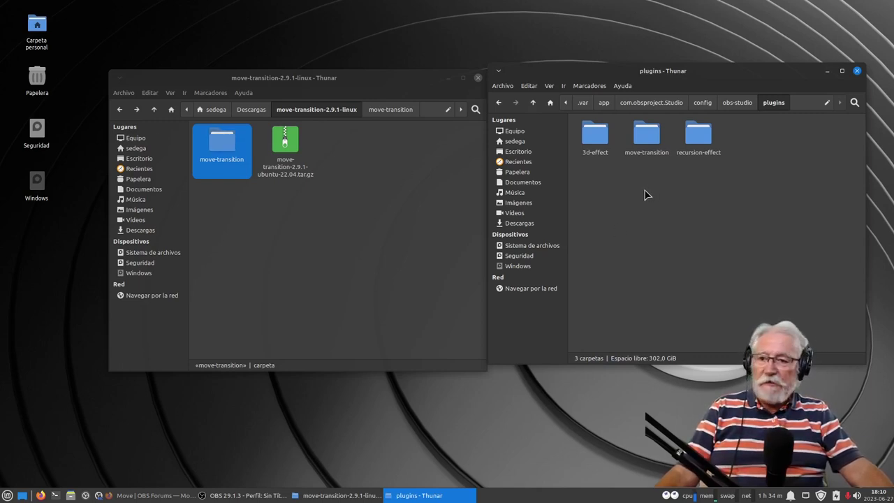
click(857, 70)
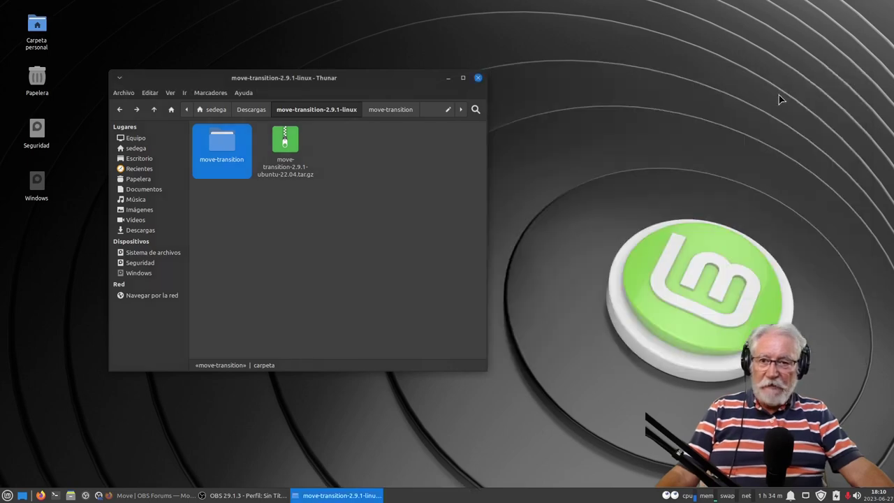
click(478, 78)
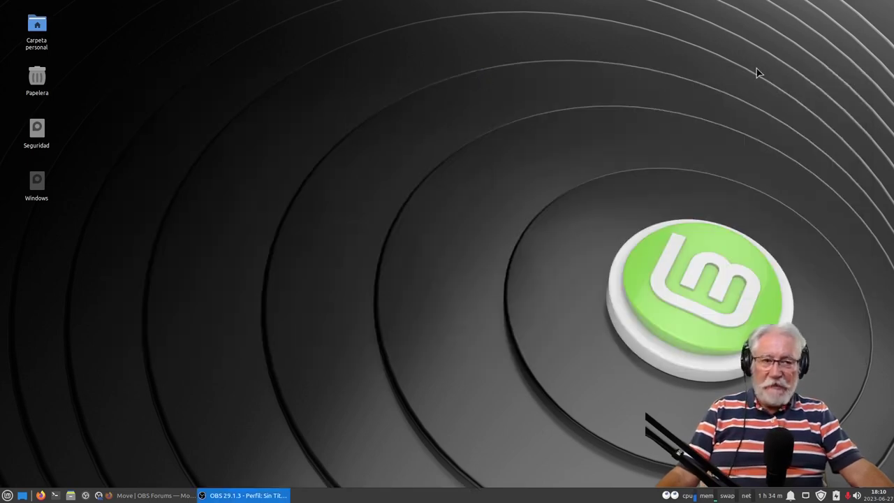
Bring the OBS Studio window onto this desktop and choose Mover from the existing scene transitions
drag(893, 20, 252, 29)
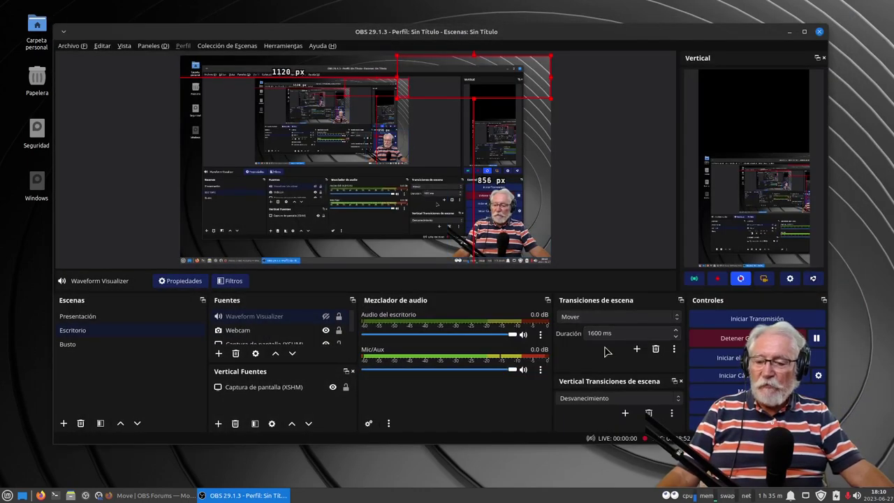
click(587, 320)
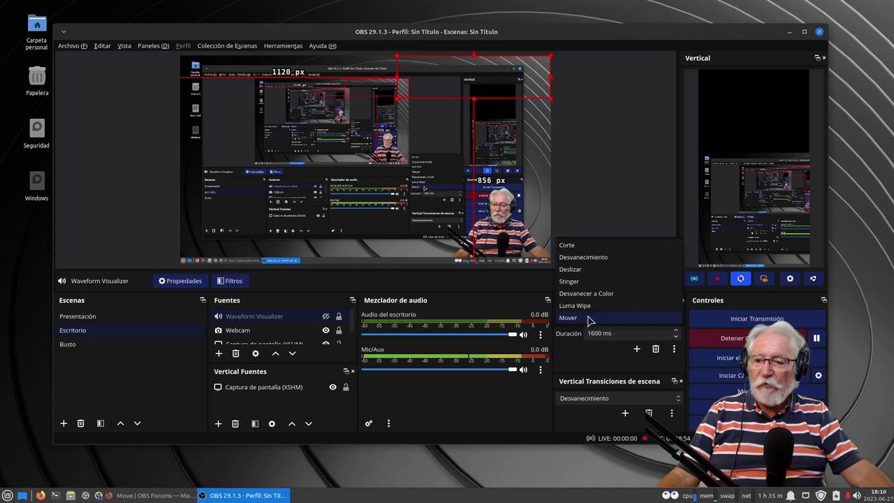
click(589, 320)
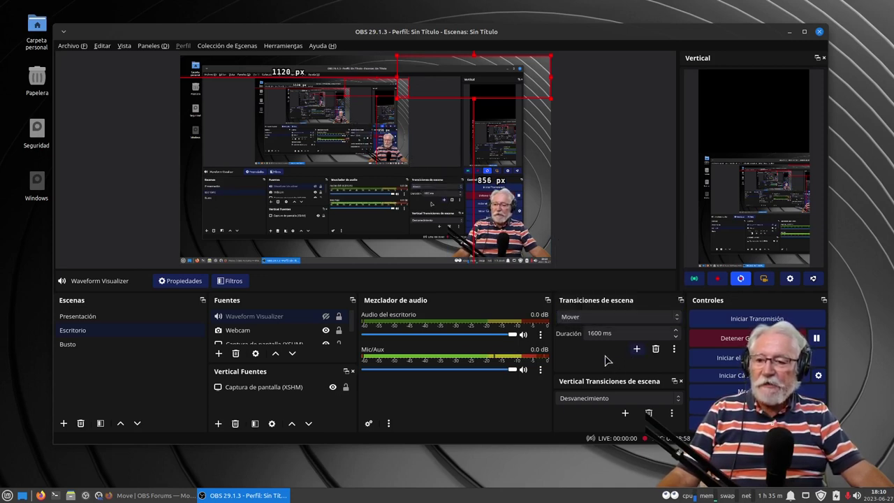
click(637, 350)
click(666, 399)
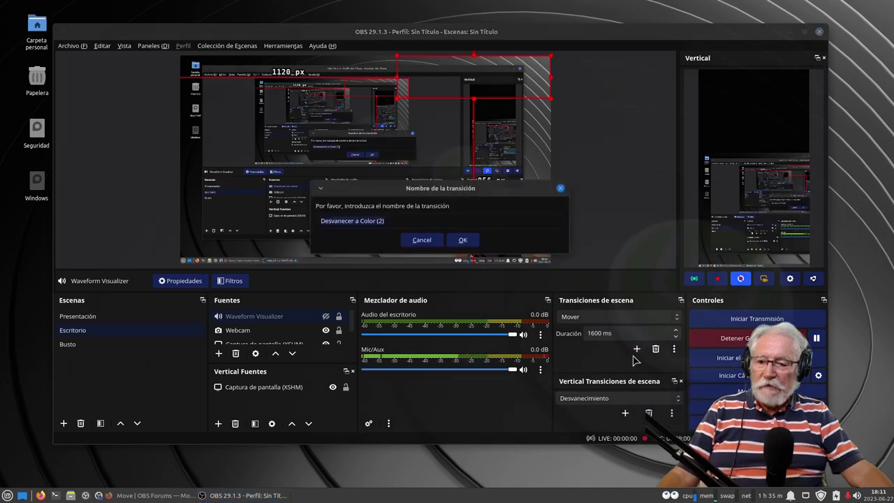
click(422, 240)
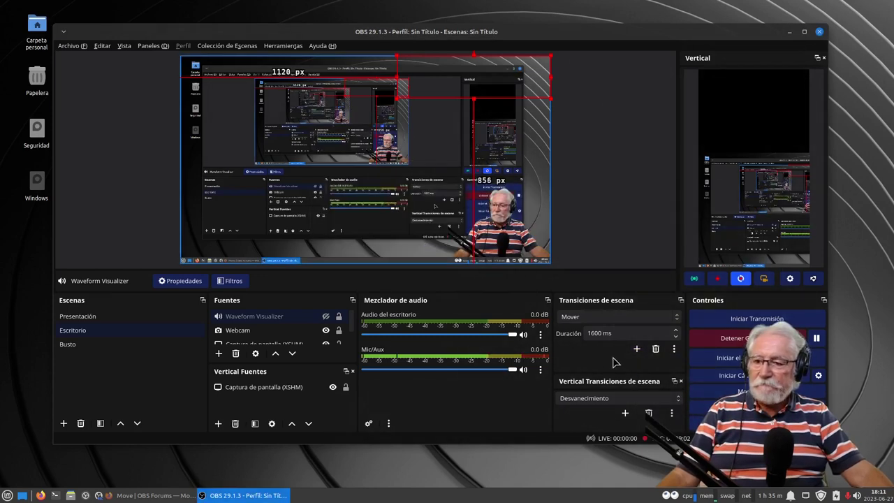
Start adding another Mover scene transition as far as its naming prompt, then cancel it
click(637, 351)
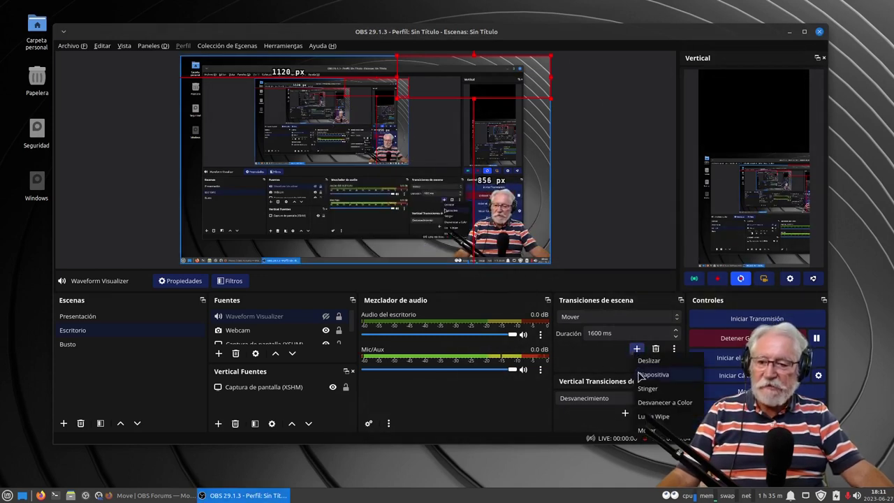
click(646, 430)
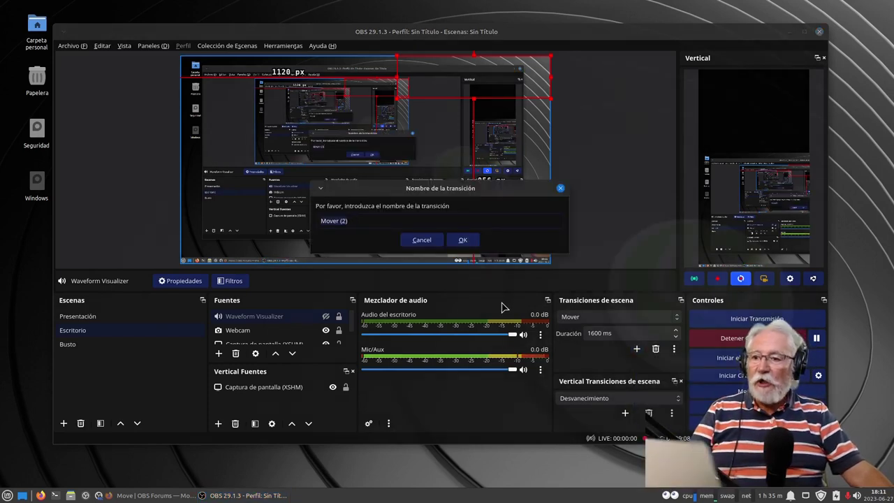
click(423, 240)
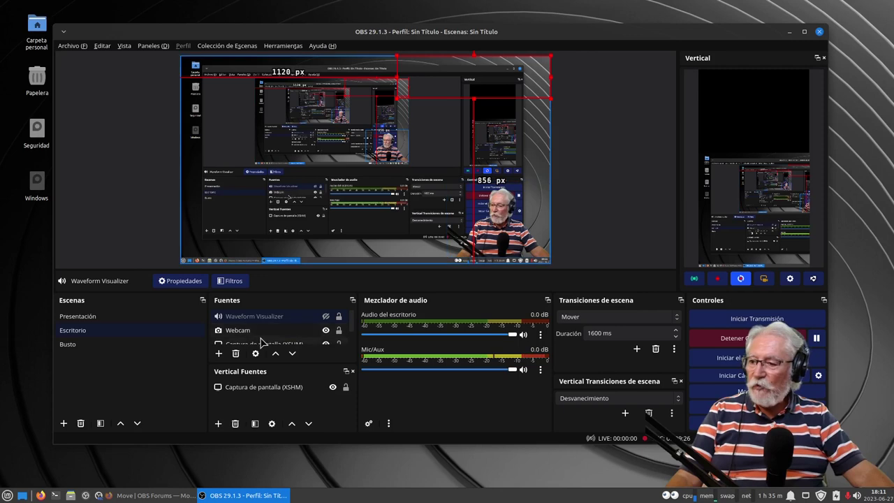
Remove the 3D Effect filter from the Captura de pantalla (XSHM) source in the Escritorio scene
scroll(265, 328, down, 1)
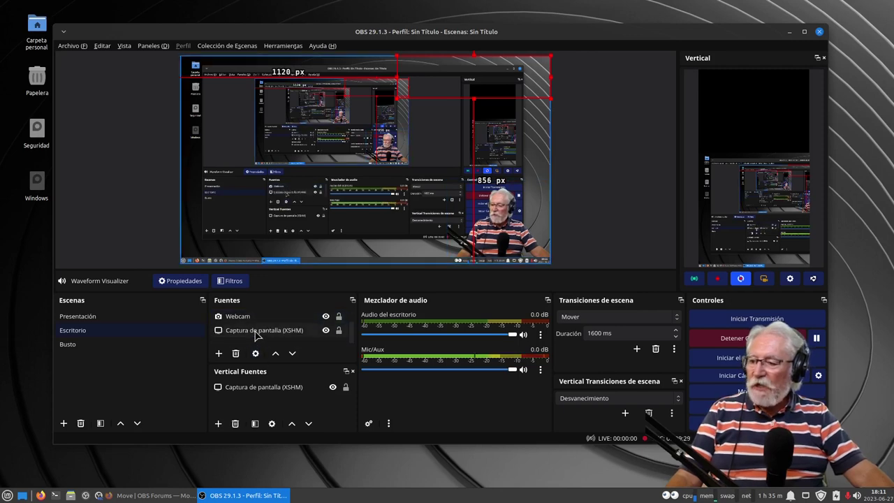
click(256, 331)
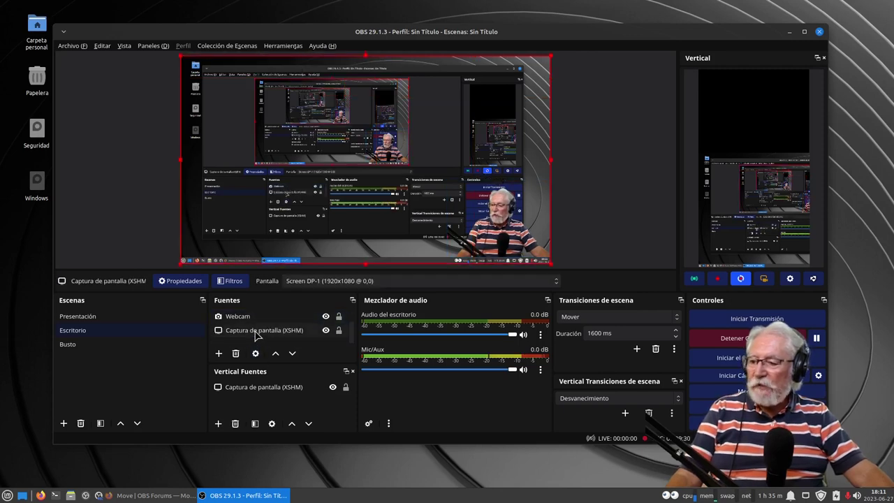
click(233, 281)
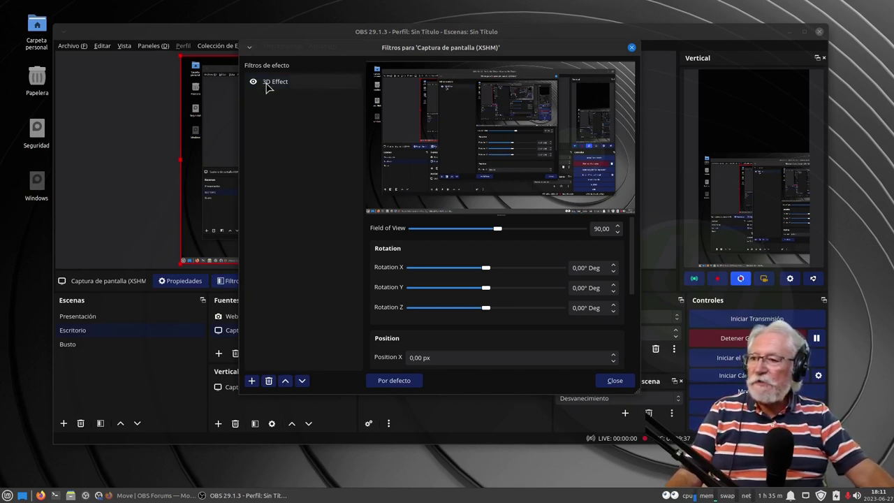
click(269, 381)
click(497, 221)
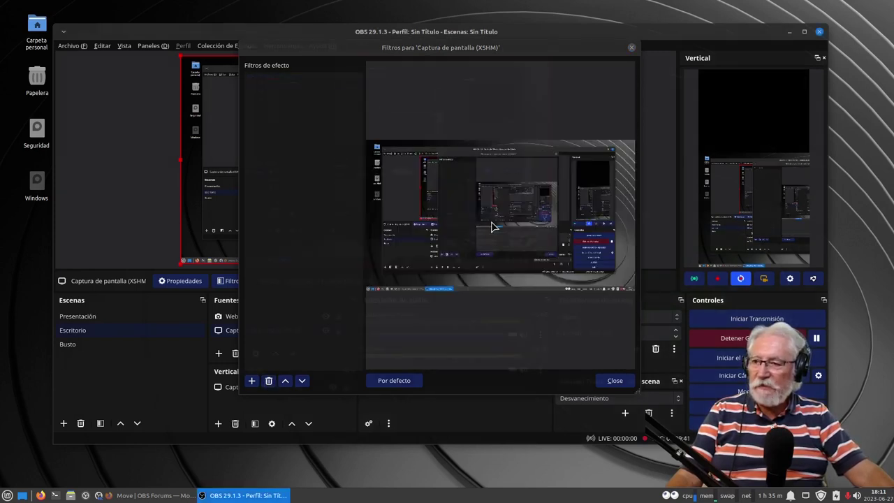
Review the effect filters available for the screen capture source, including the Mover ones, then close its filters window without adding any
click(251, 381)
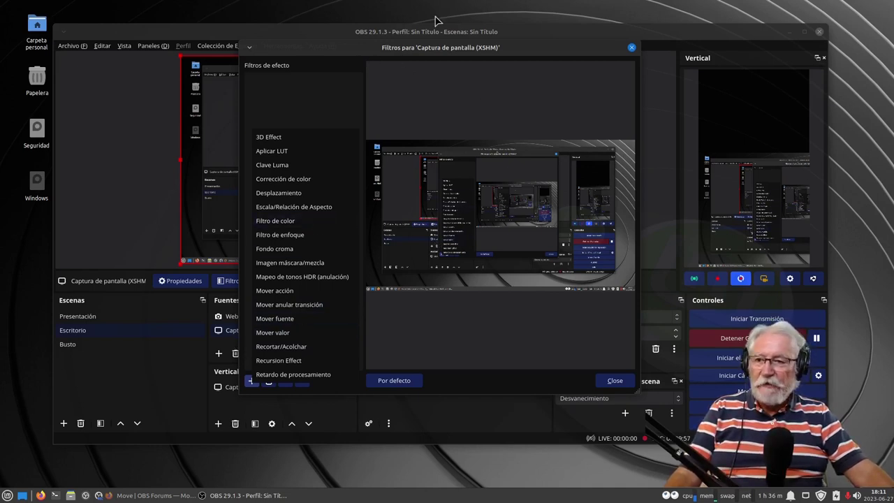
click(443, 46)
drag(393, 49, 207, 110)
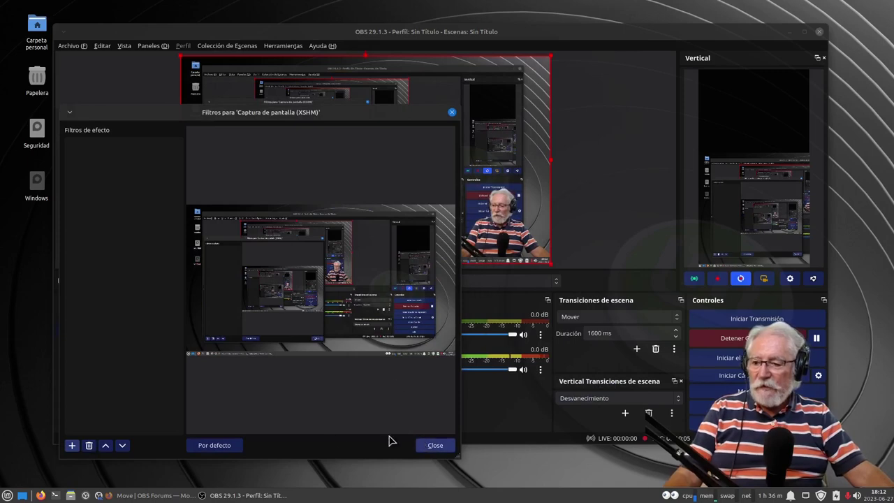
click(452, 113)
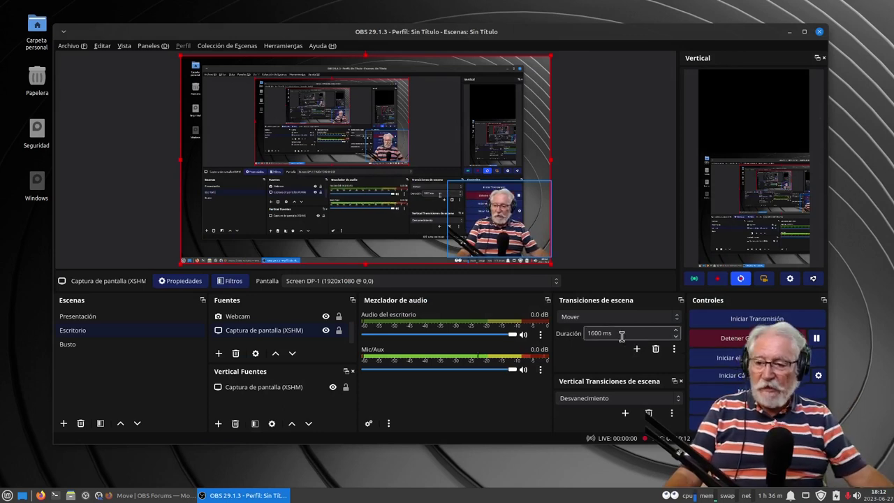
Select the Mover scene transition and test it by switching to Presentación, to Busto and back to Escritorio
click(569, 318)
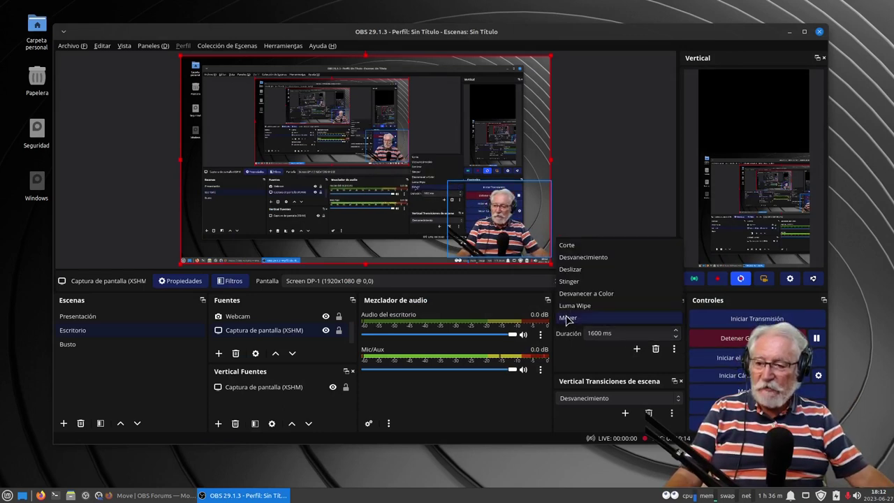
click(567, 318)
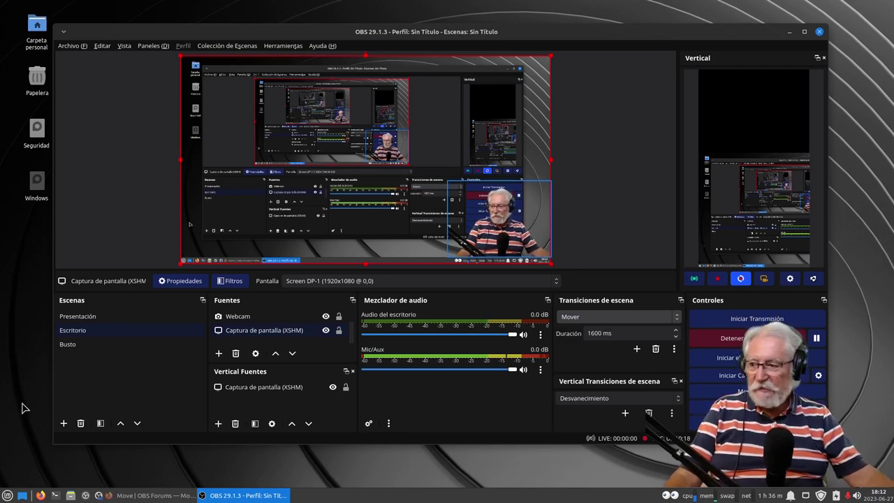
click(78, 320)
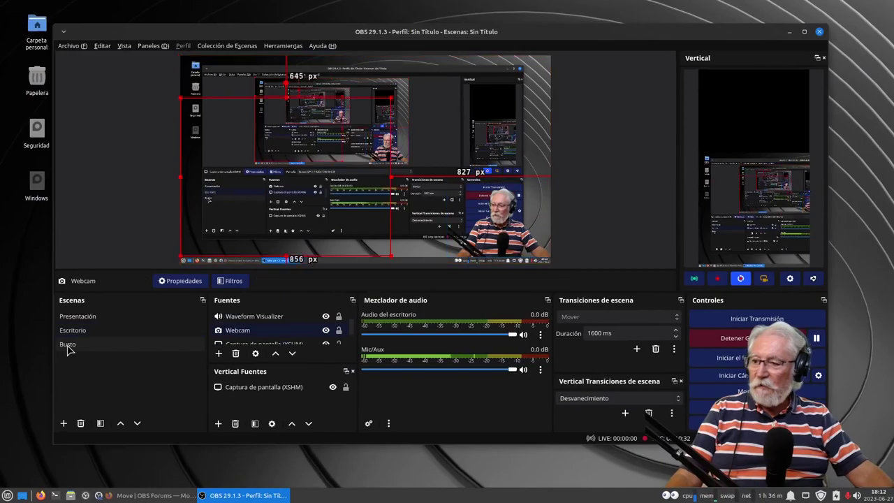
click(68, 345)
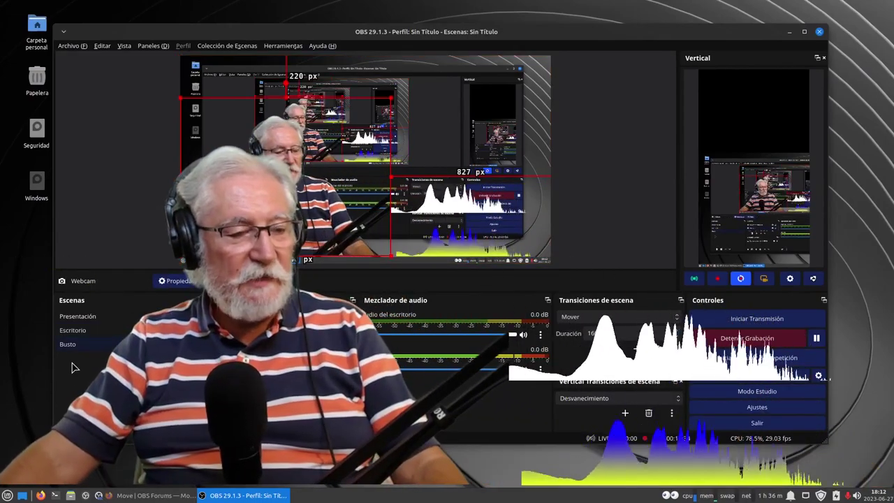
click(78, 330)
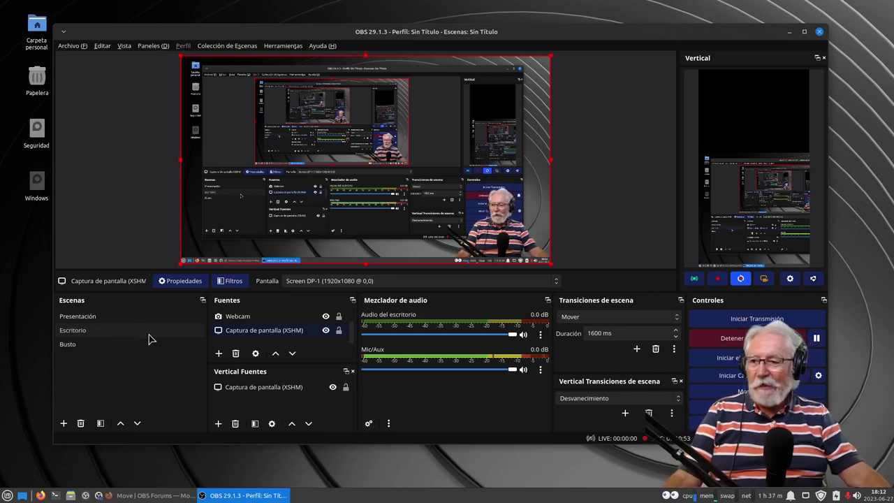
Make the Waveform Visualizer source visible in the Escritorio scene and clear the OBS Studio window off the desktop
scroll(217, 321, up, 1)
click(248, 317)
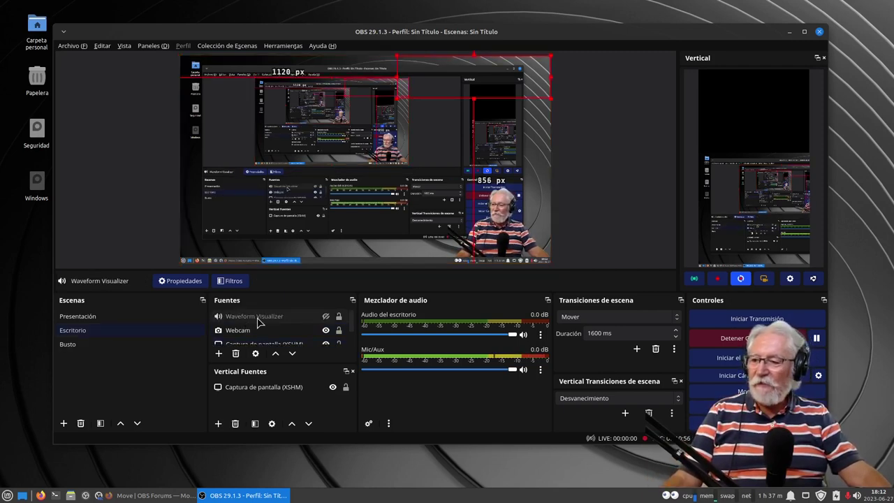
click(326, 317)
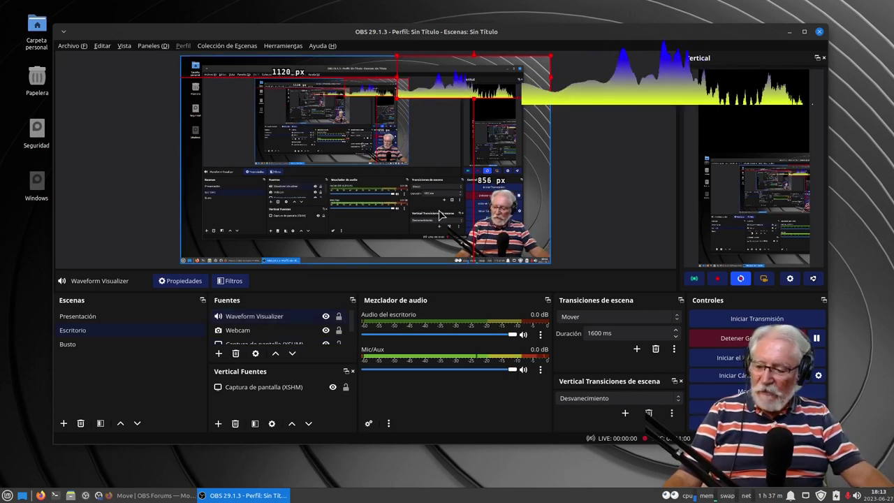
double_click(545, 35)
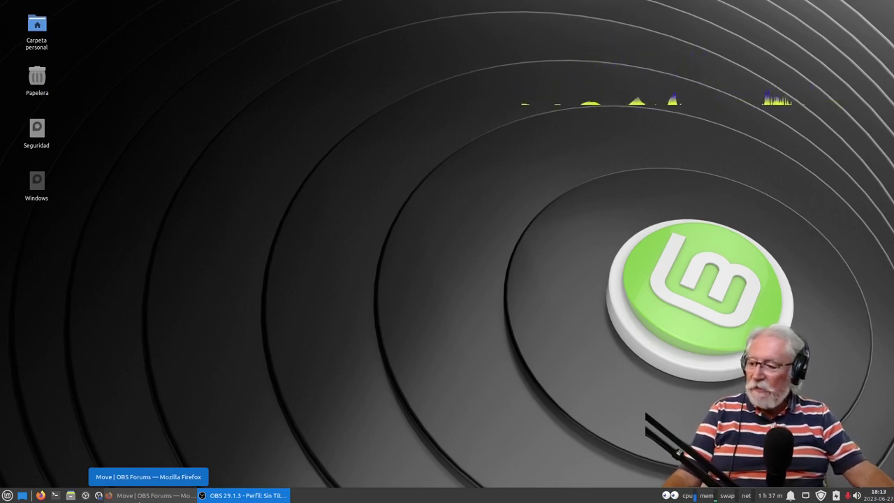
Open the Waveform plugin from the OBS forum's top resources and go to the downloadable assets of its GitHub release
click(125, 497)
click(11, 47)
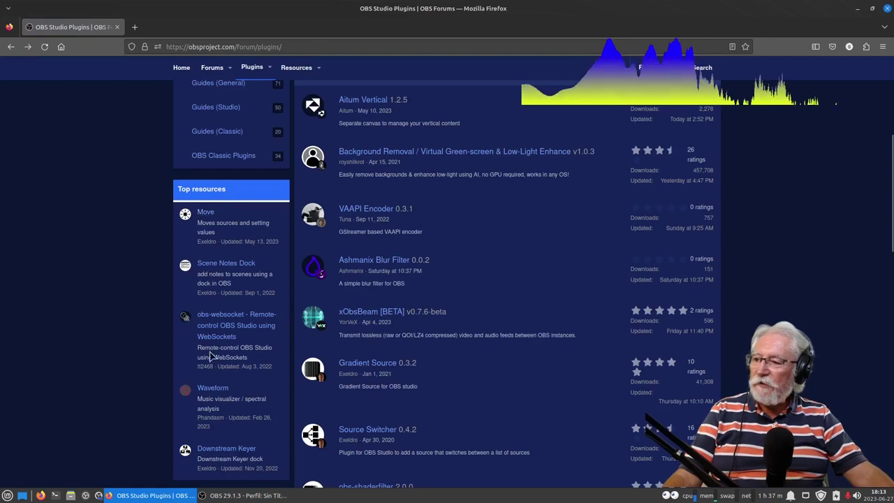
click(213, 388)
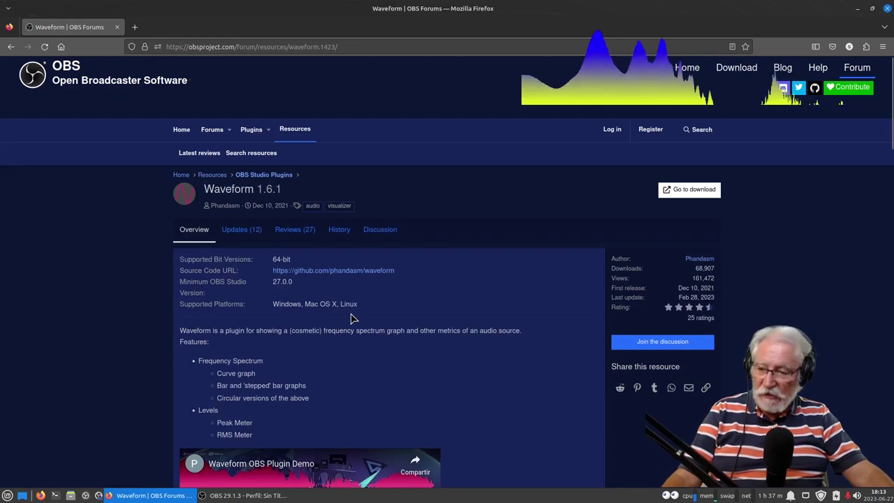
click(681, 190)
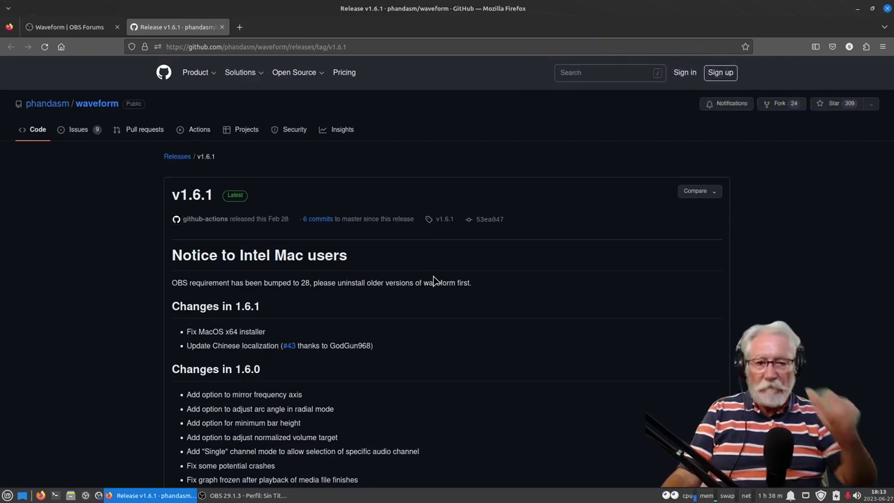
scroll(375, 375, down, 7)
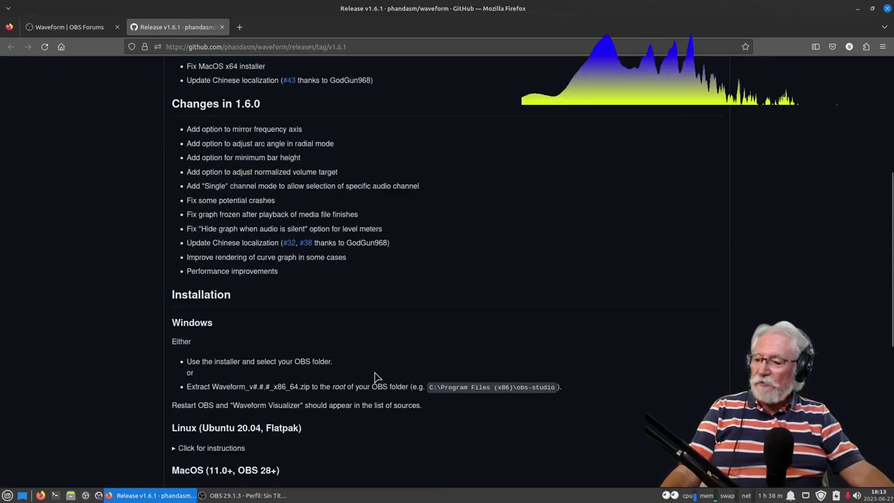
scroll(374, 375, down, 4)
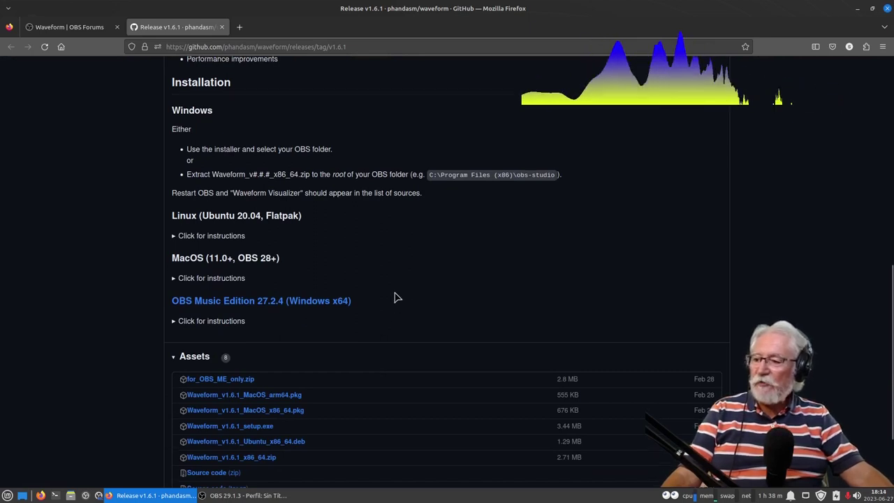
scroll(396, 298, down, 1)
scroll(395, 298, down, 1)
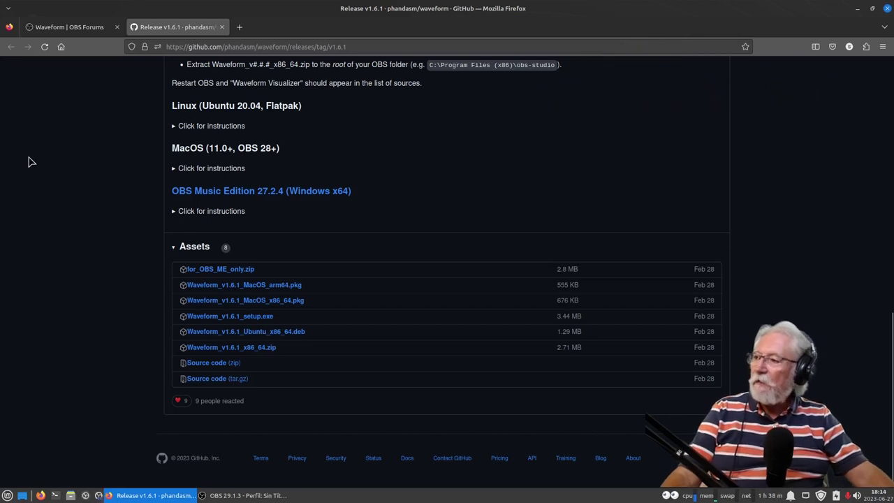
Check the Descargas folder for the downloaded Waveform .deb package, keeping the folder window minimized
click(857, 8)
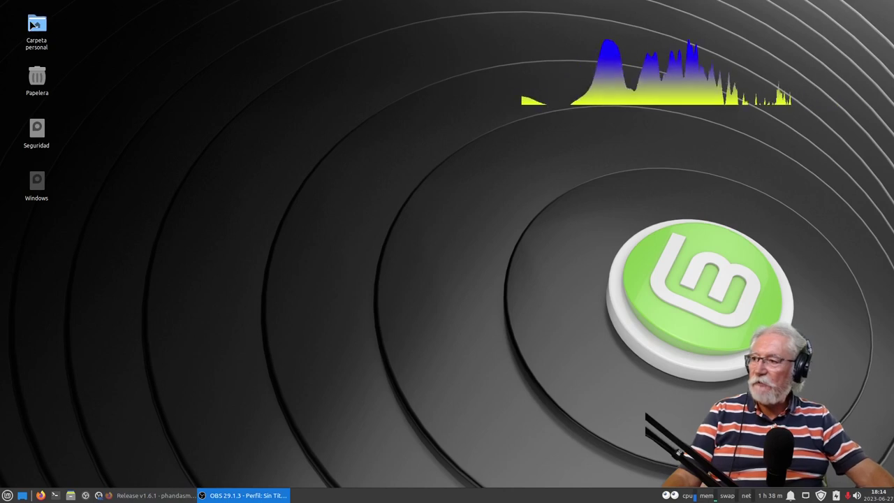
double_click(37, 27)
double_click(310, 117)
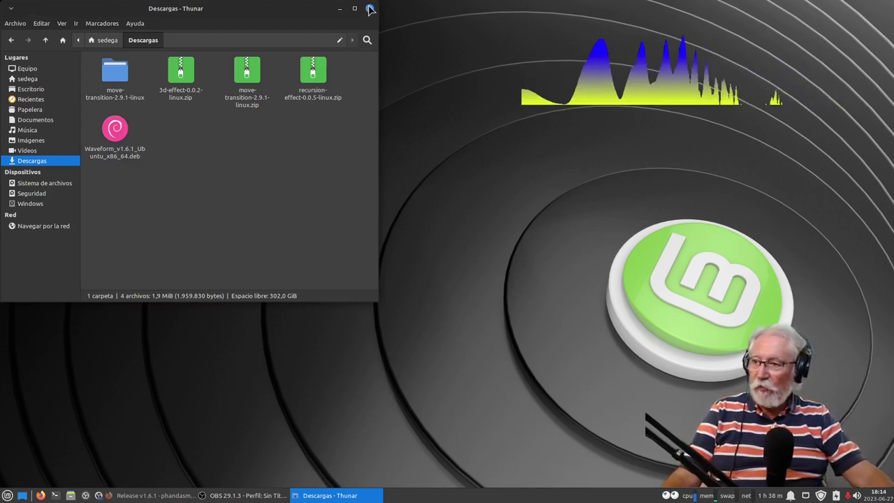
click(340, 8)
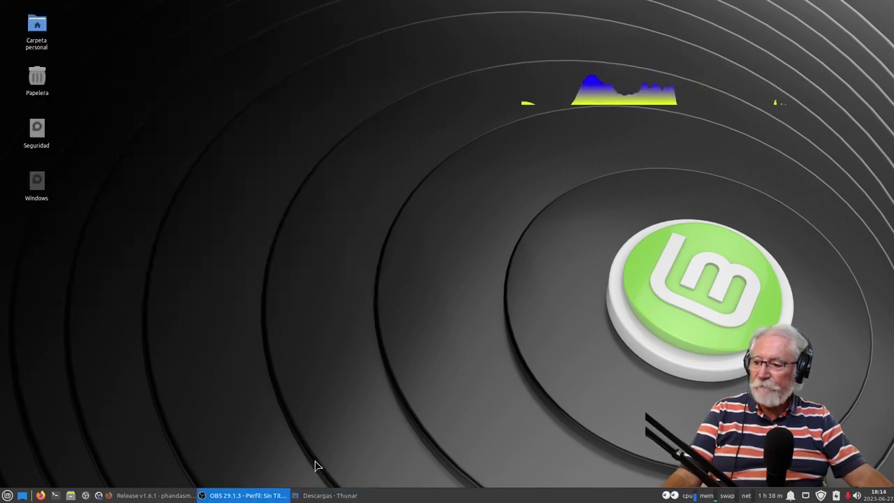
Review the Waveform v1.6.1 release notes and expand the installation instructions for Linux (Ubuntu 20.04, Flatpak)
click(164, 495)
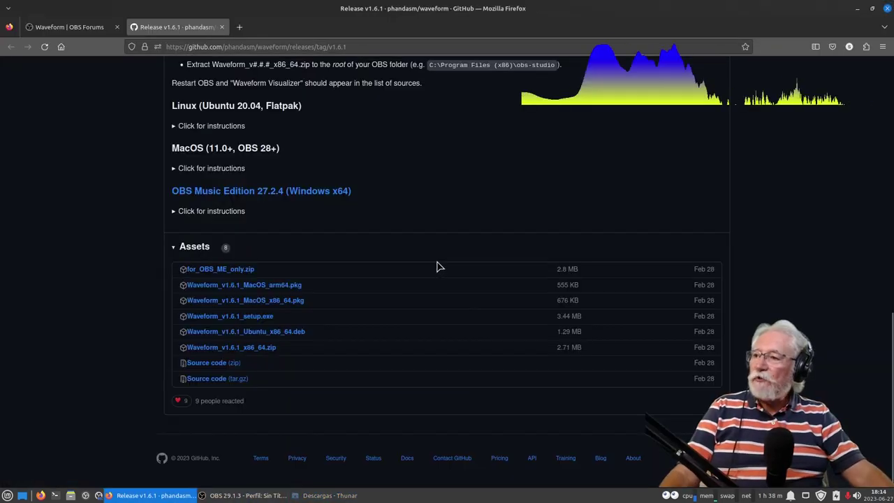
scroll(388, 252, up, 5)
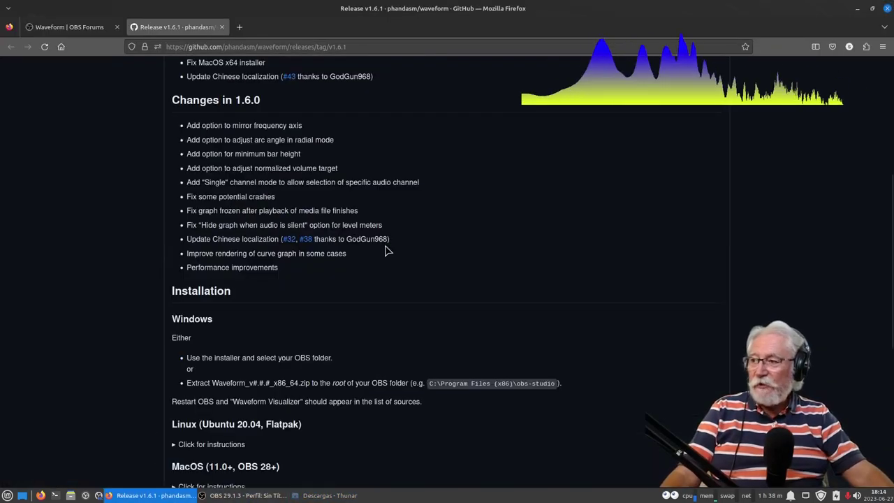
scroll(388, 252, up, 1)
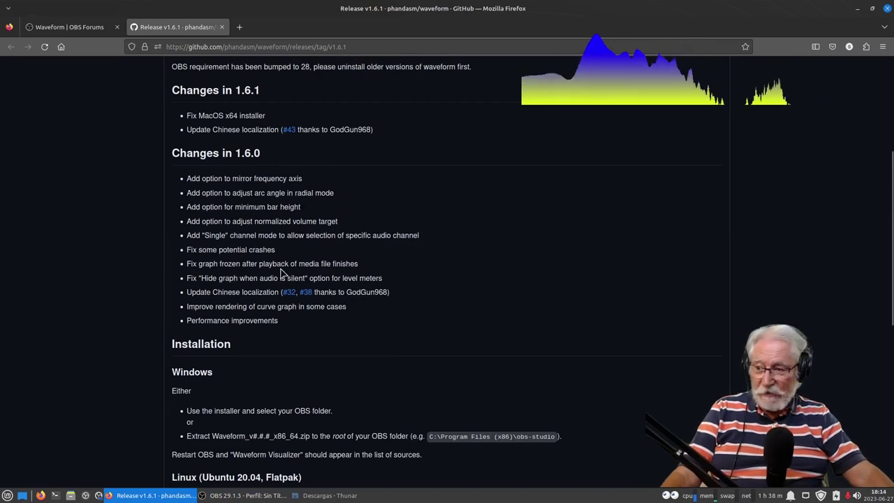
scroll(342, 318, down, 1)
scroll(342, 318, up, 1)
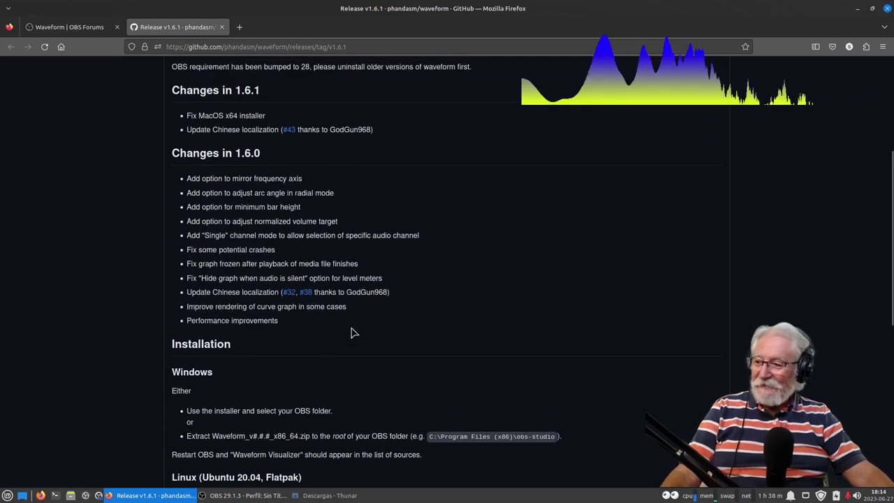
scroll(350, 329, down, 3)
scroll(350, 328, down, 1)
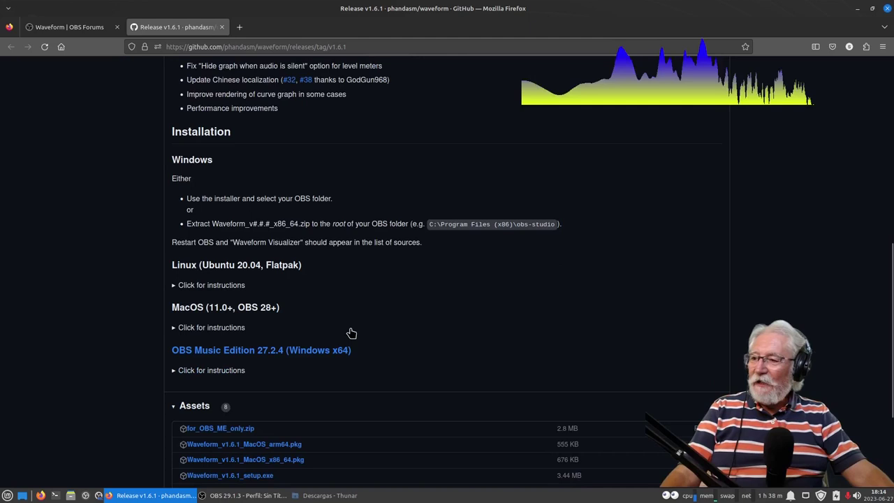
scroll(351, 333, up, 1)
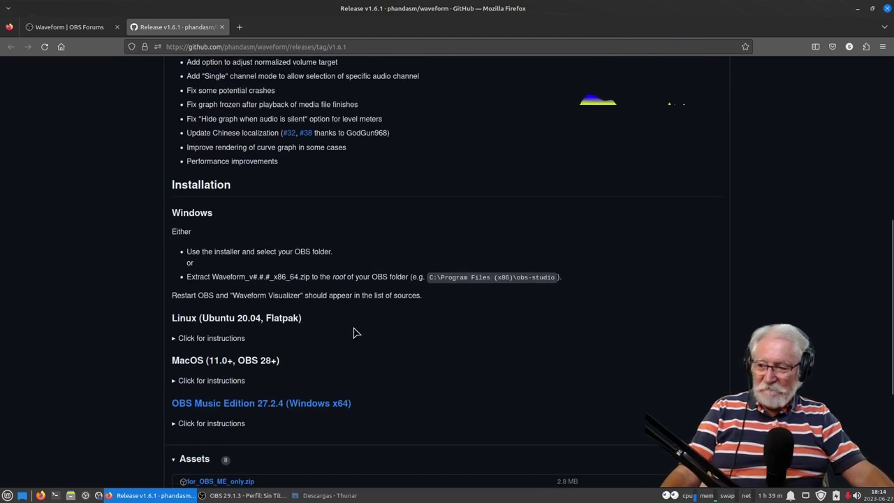
click(204, 341)
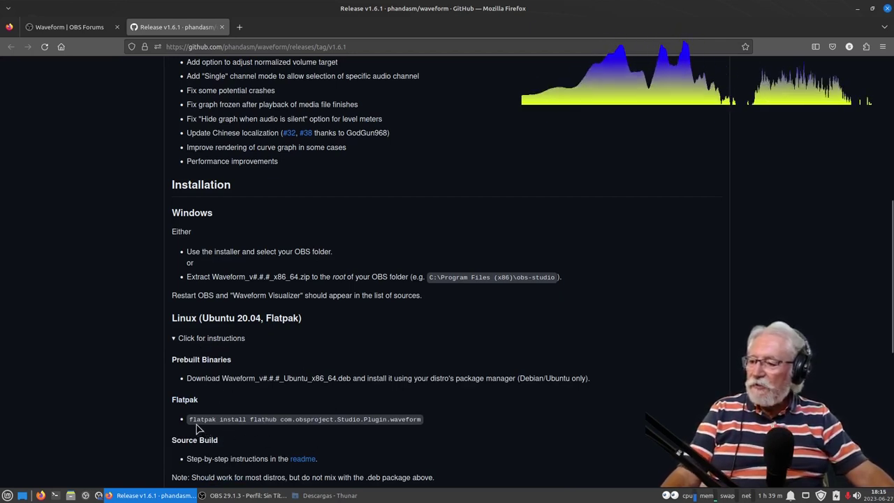
Copy "flatpak install flathub com.obsproject.Studio.Plugin.waveform" from the release page into a terminal, closing the terminal without running it
drag(190, 421, 404, 431)
key(ctrl+c)
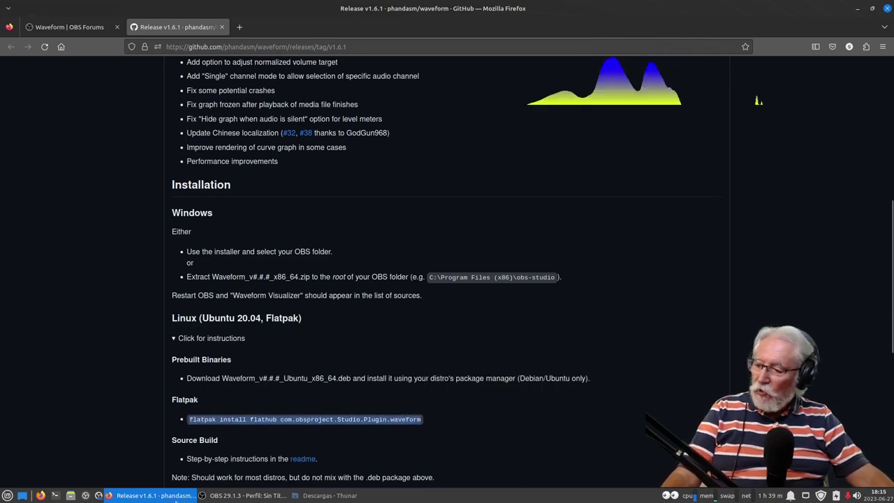
click(55, 495)
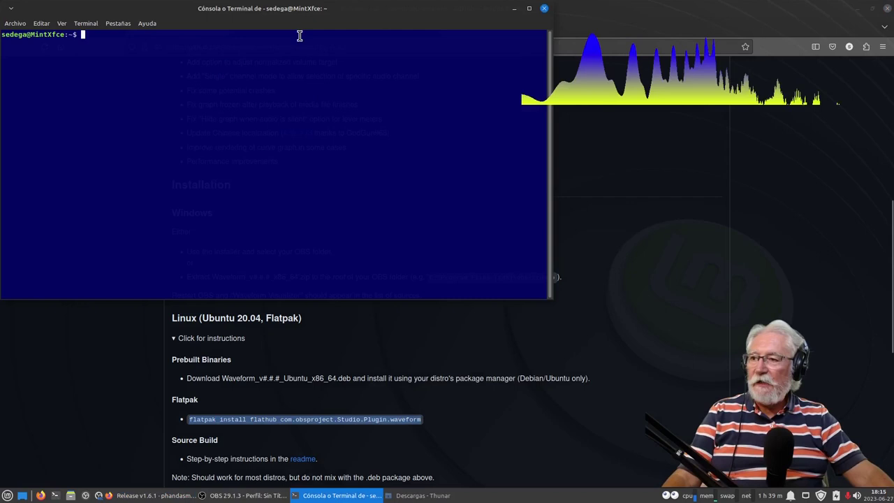
drag(305, 8, 528, 140)
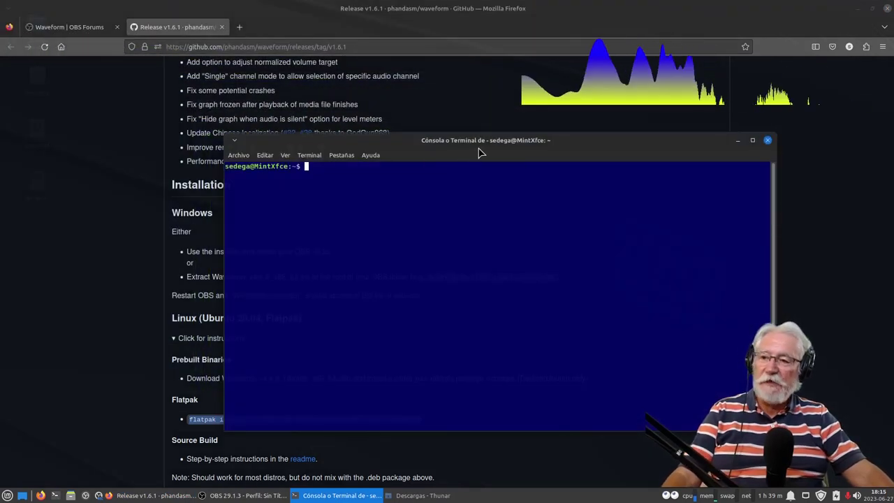
right_click(320, 201)
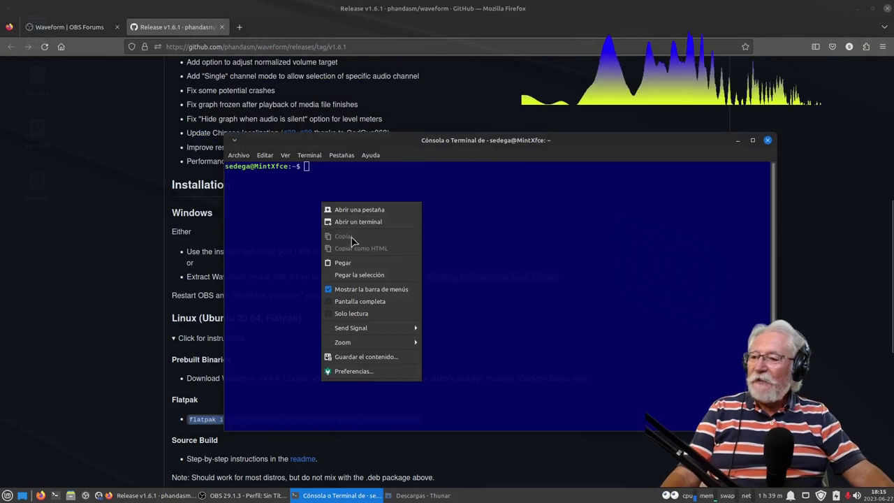
click(343, 263)
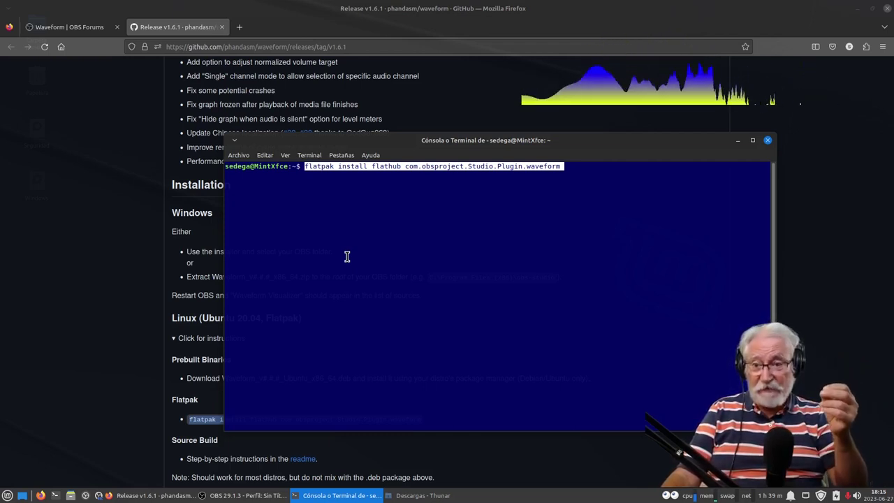
click(767, 141)
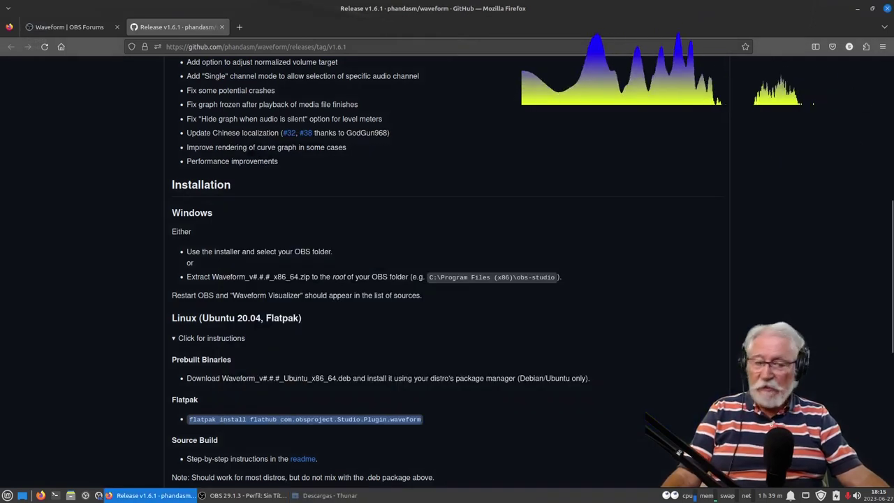
Switch to OBS Studio, open the Waveform Visualizer source's properties and review its audio source options, keeping Mic/Aux
key(alt+Tab)
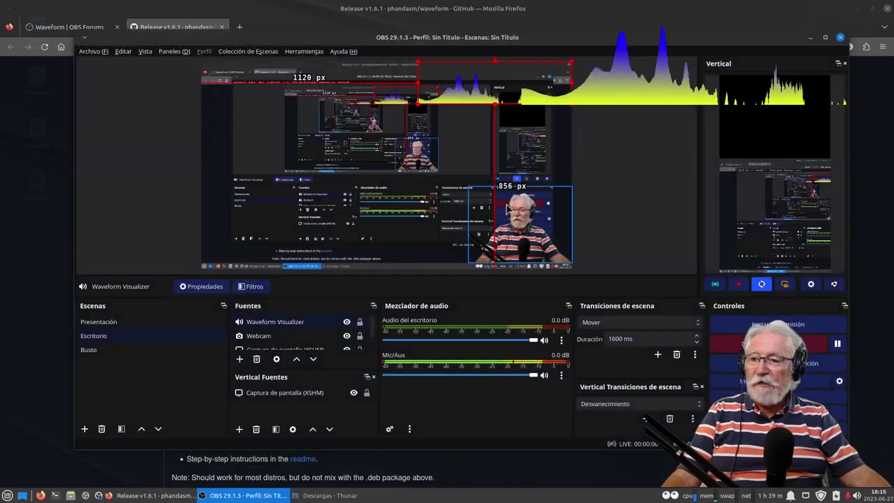
right_click(310, 322)
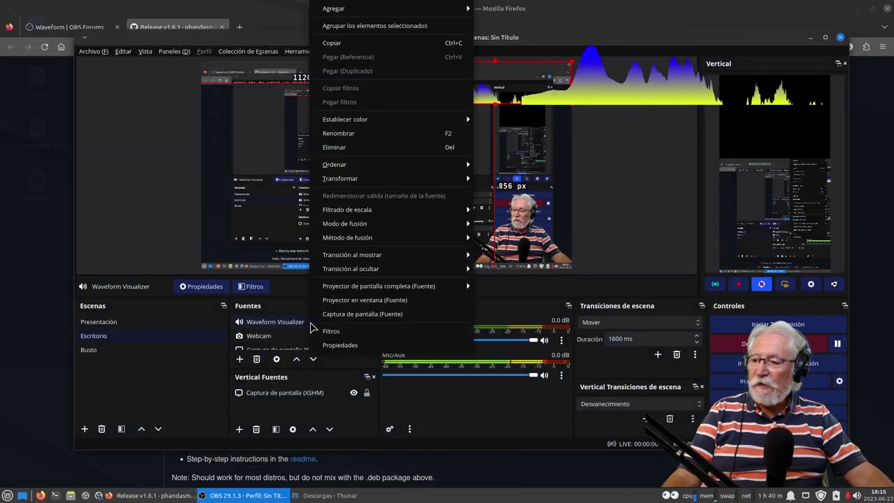
click(244, 325)
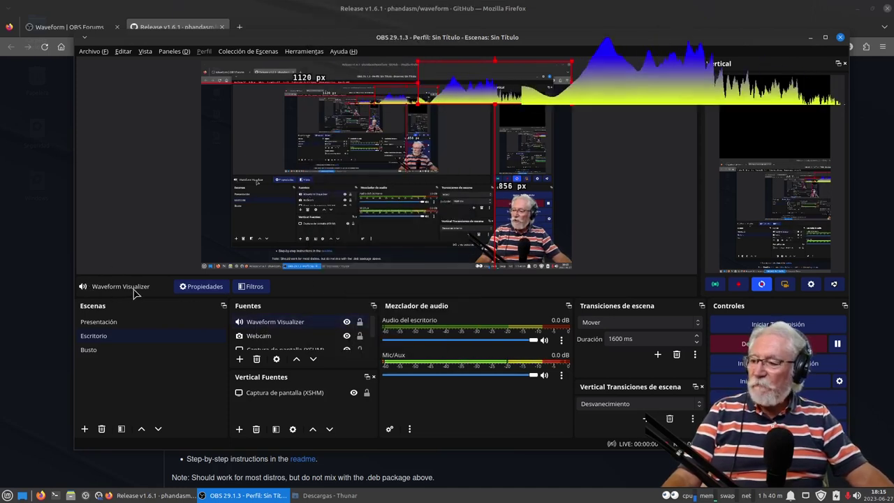
click(212, 290)
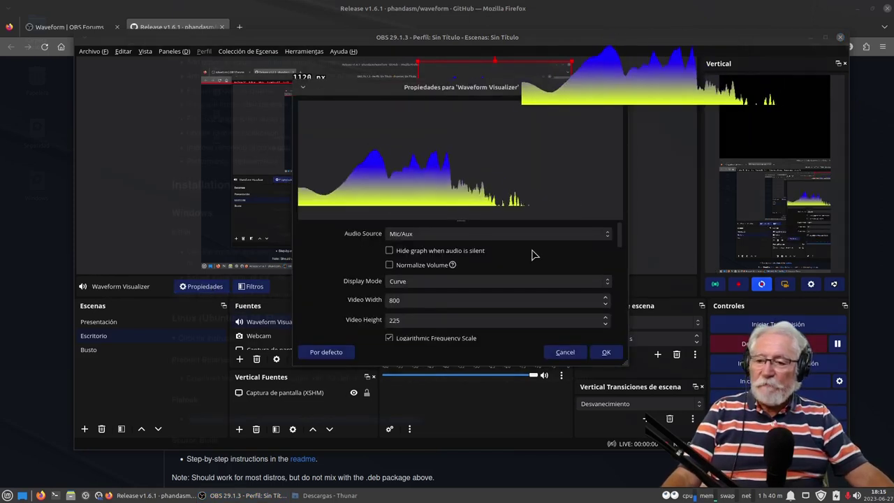
click(441, 235)
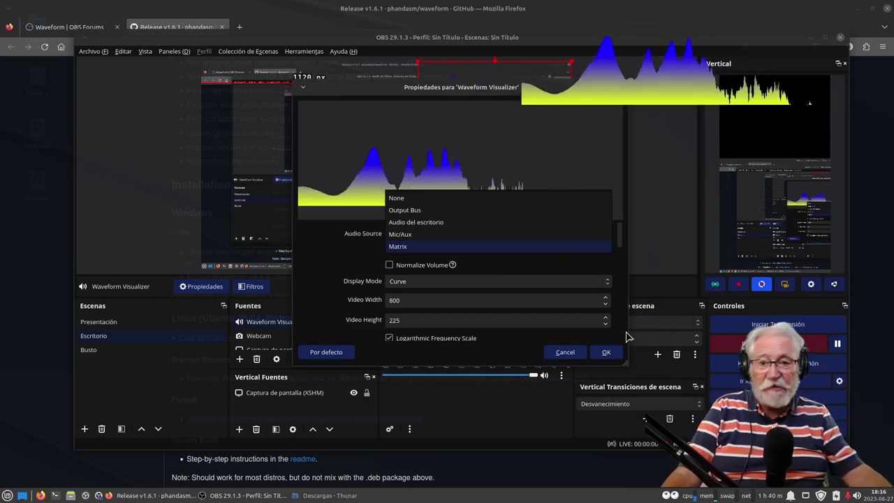
click(317, 328)
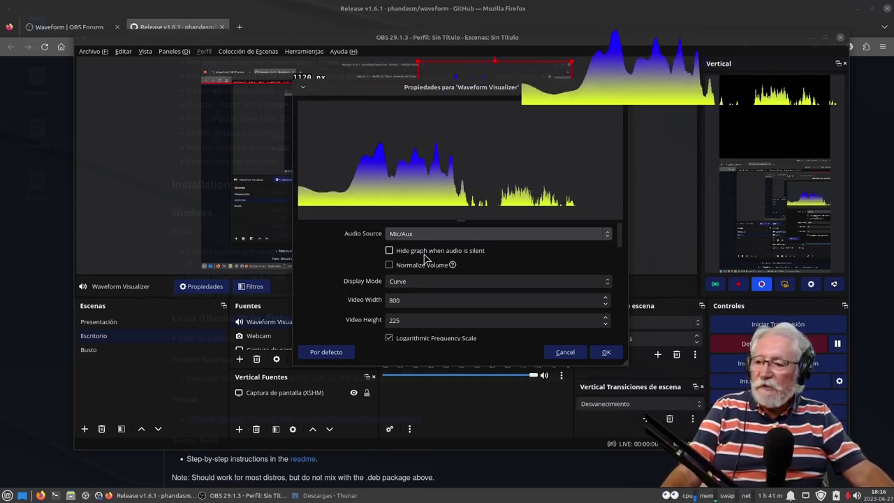
Try the Normalize Volume option on the Waveform Visualizer and turn it off again
click(389, 251)
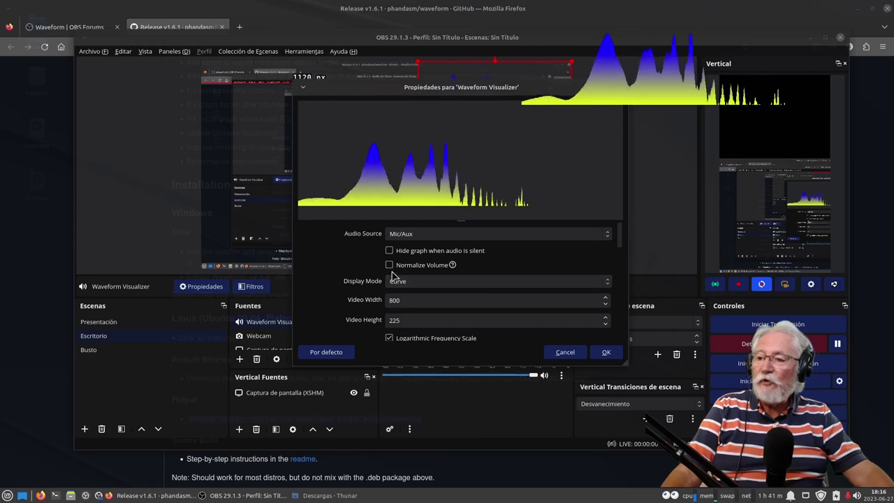
click(389, 265)
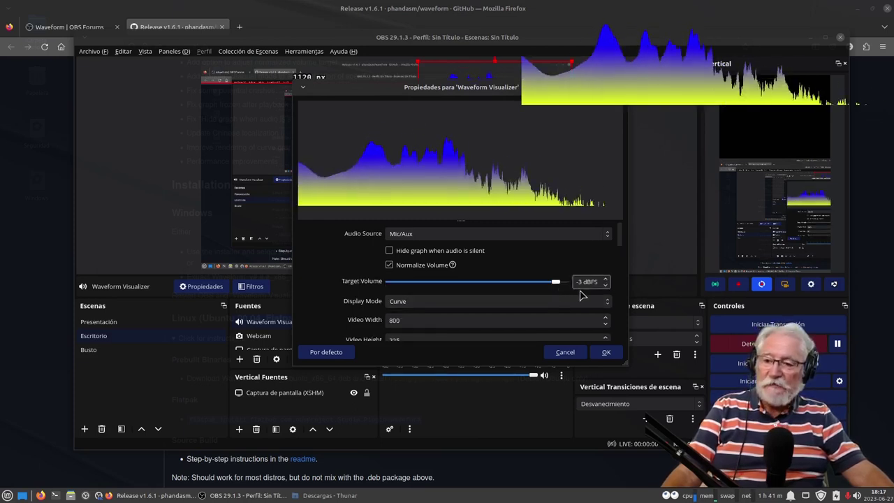
click(389, 265)
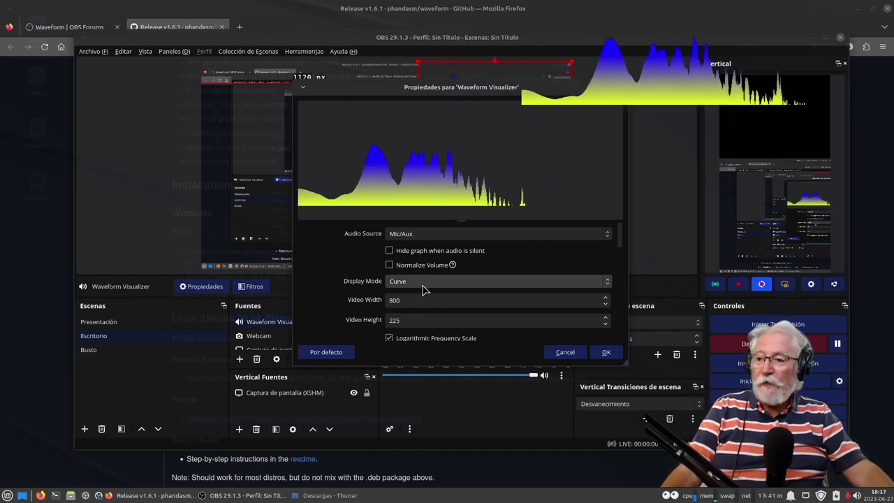
Try the Bars, Stepped Bars, Level Meter and Stepped Level Meter display modes on the Waveform Visualizer and return to Curve
click(422, 282)
click(394, 298)
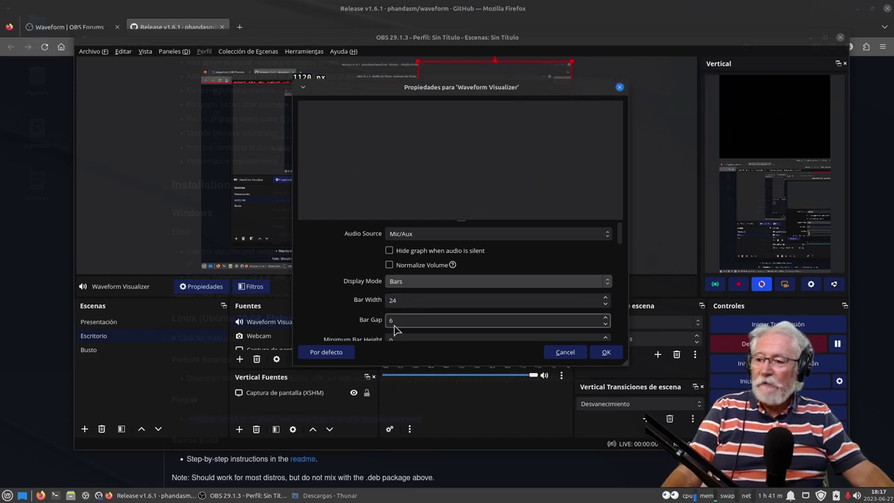
click(410, 282)
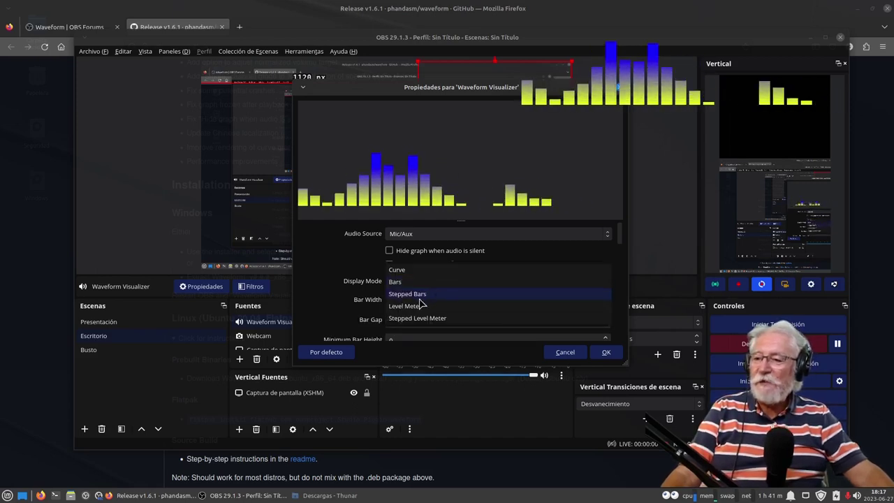
click(419, 296)
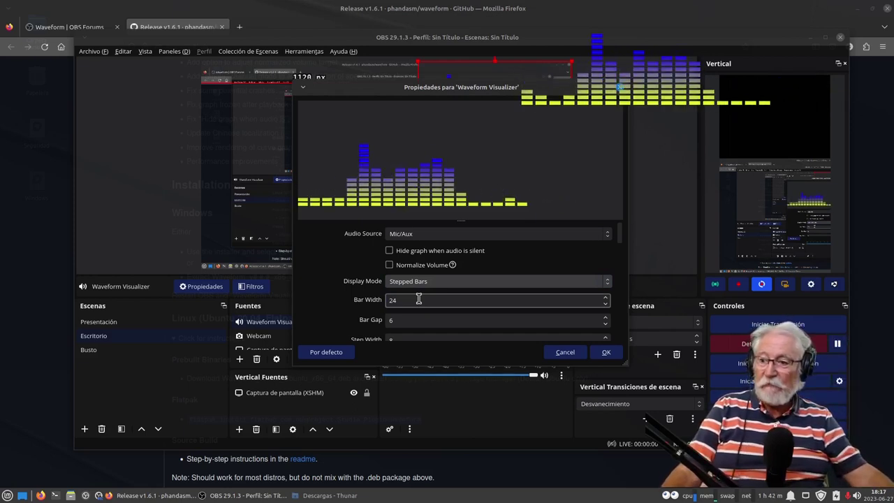
click(420, 282)
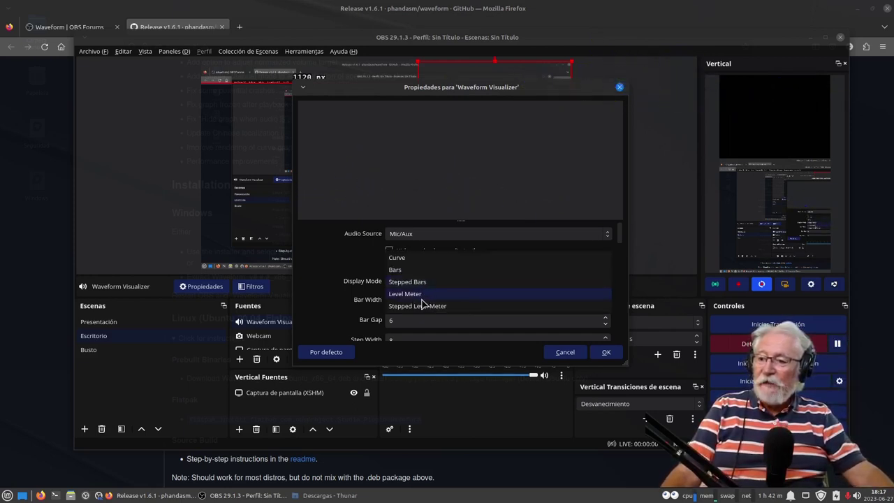
click(422, 299)
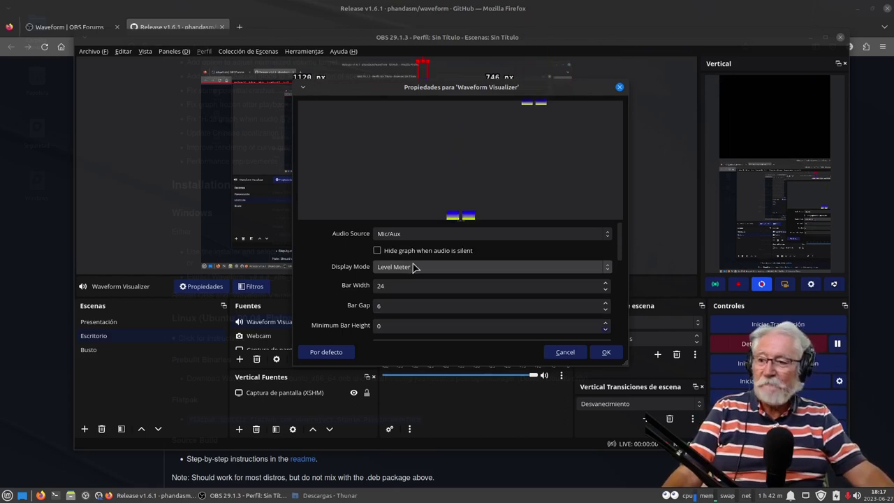
click(411, 268)
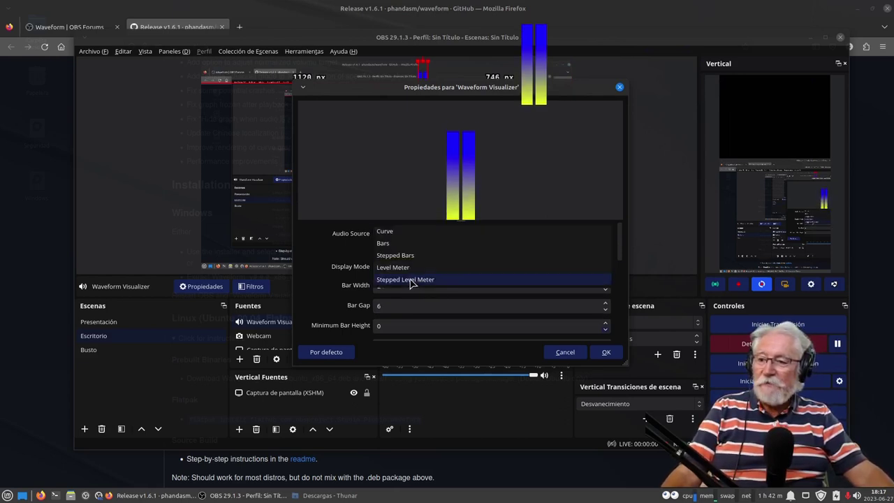
click(411, 282)
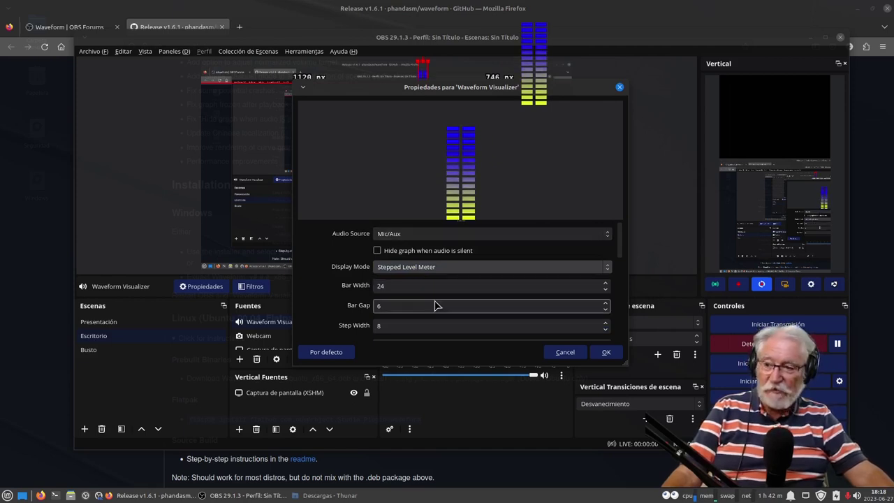
click(396, 269)
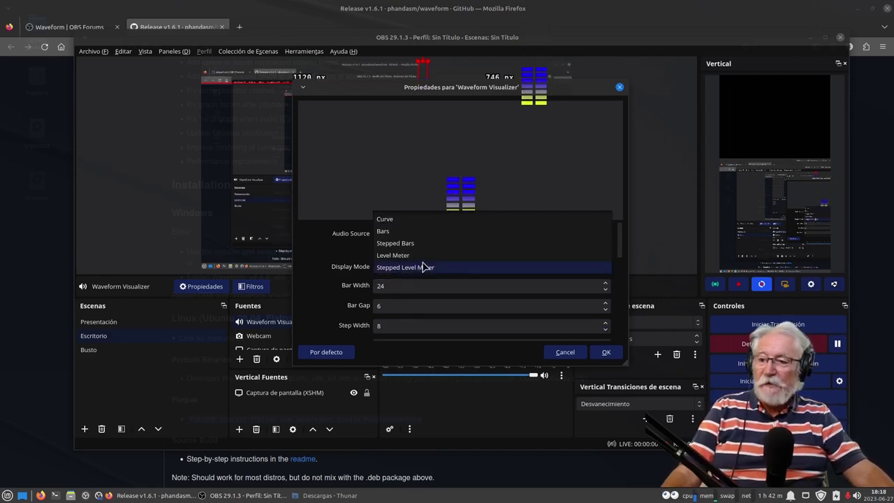
click(389, 220)
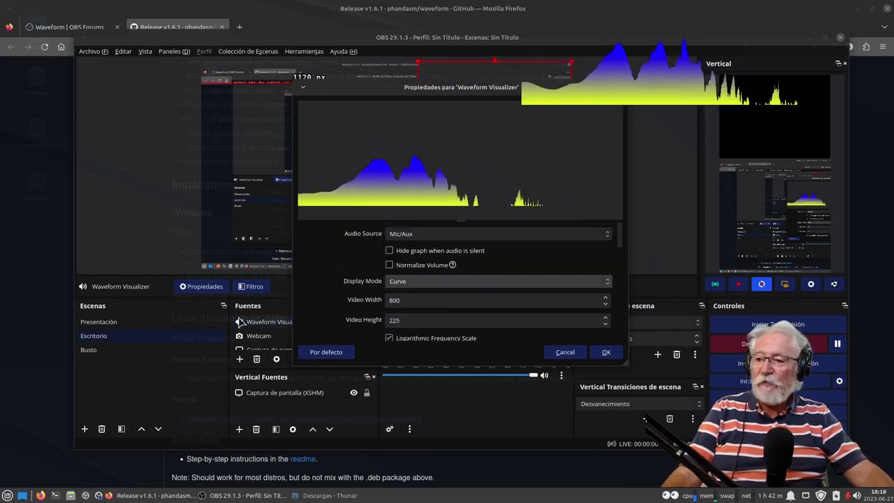
Try the curve without Logarithmic Frequency Scale and with Mirror Frequency Axis, restoring both options
scroll(311, 300, down, 1)
scroll(312, 300, down, 1)
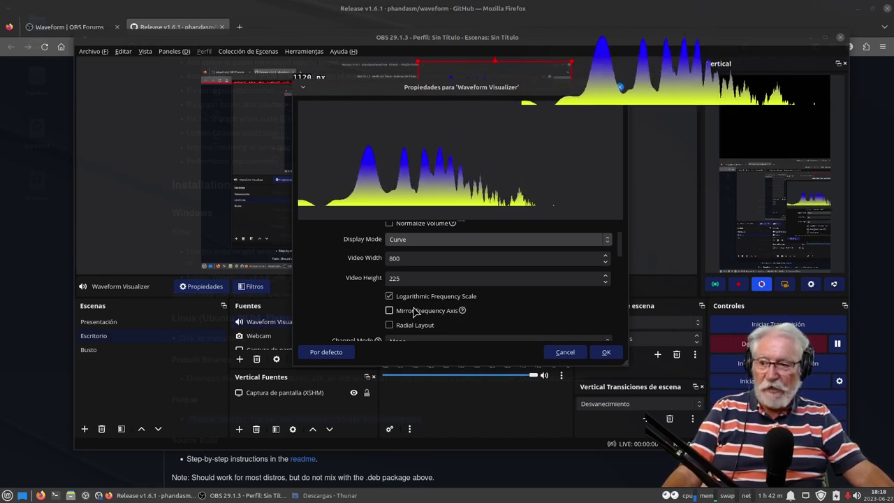
click(389, 297)
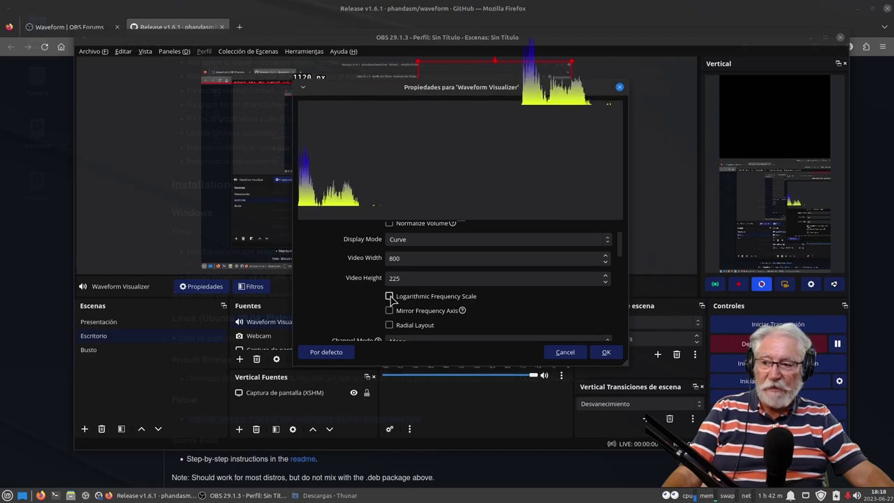
click(389, 297)
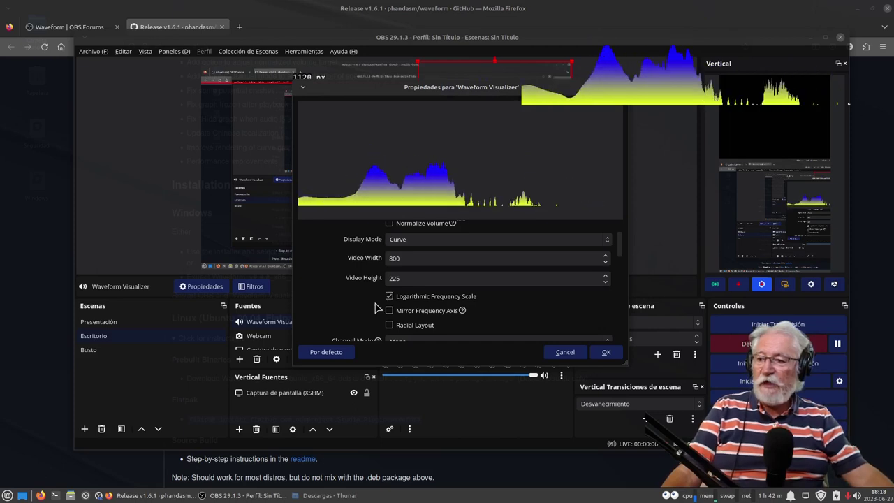
scroll(353, 308, down, 2)
click(390, 283)
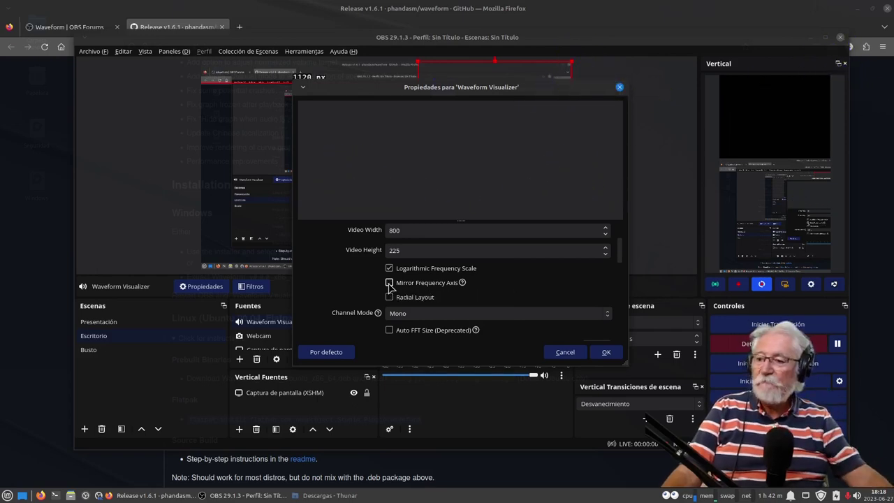
click(389, 283)
Try the Radial Layout with Invert Radial Direction on the visualizer and turn both options off again
click(389, 297)
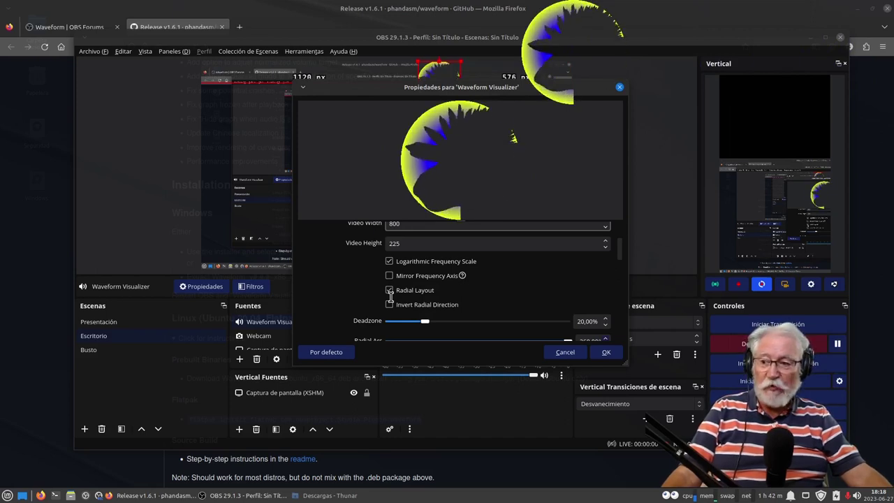
click(389, 305)
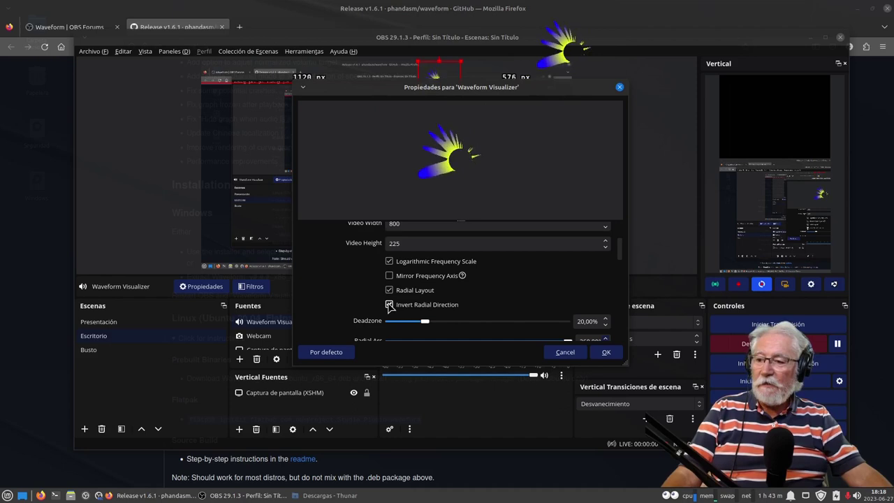
click(389, 304)
click(389, 289)
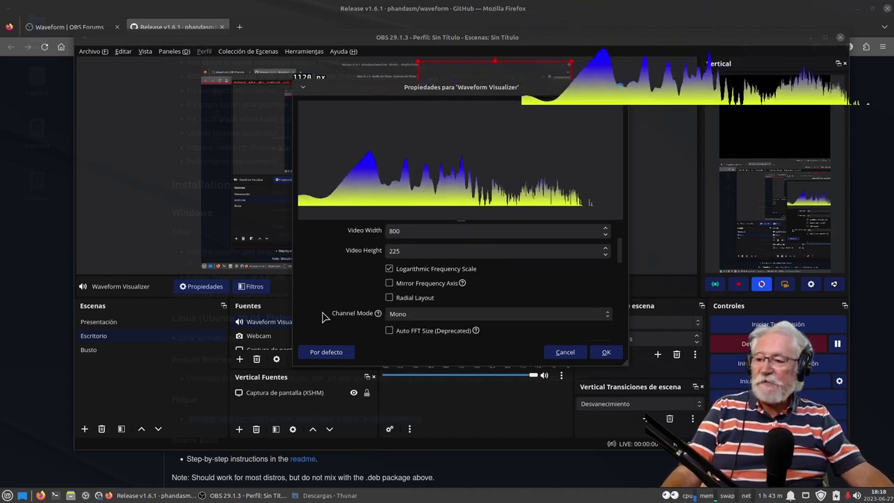
Review the channel mode, FFT size and Window function options of the Waveform Visualizer, keeping the Hann window
scroll(326, 313, down, 1)
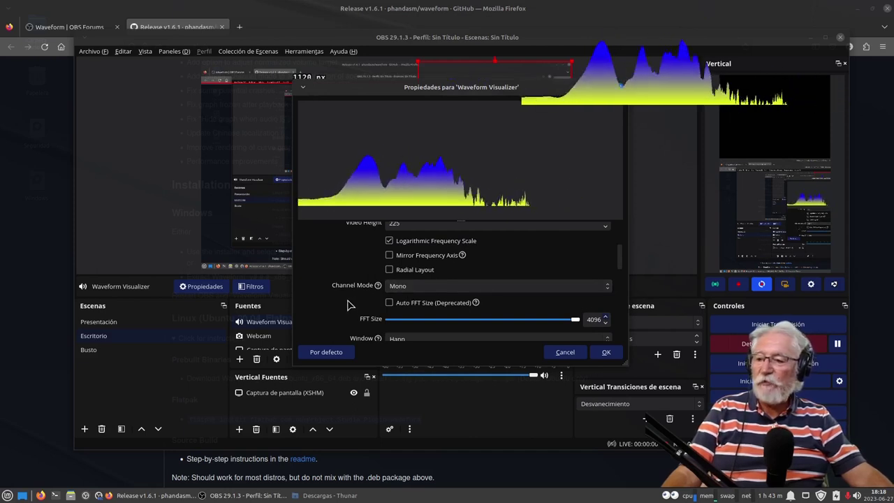
scroll(356, 300, down, 2)
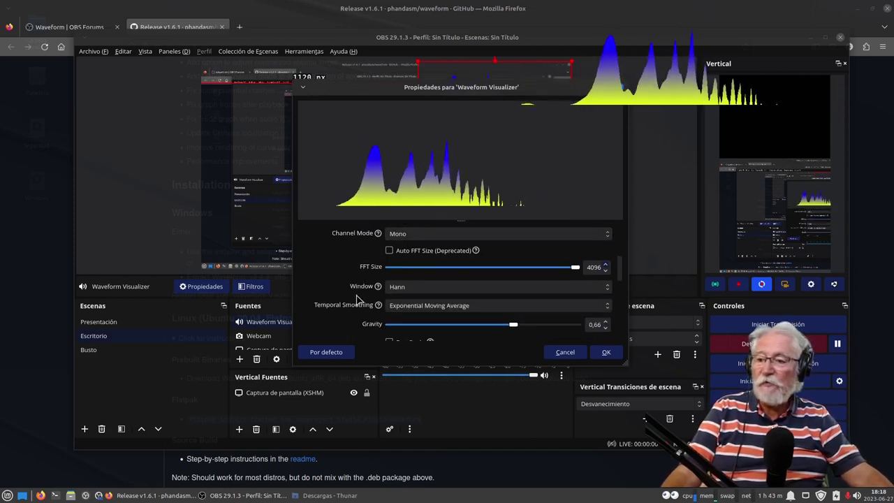
scroll(308, 288, down, 1)
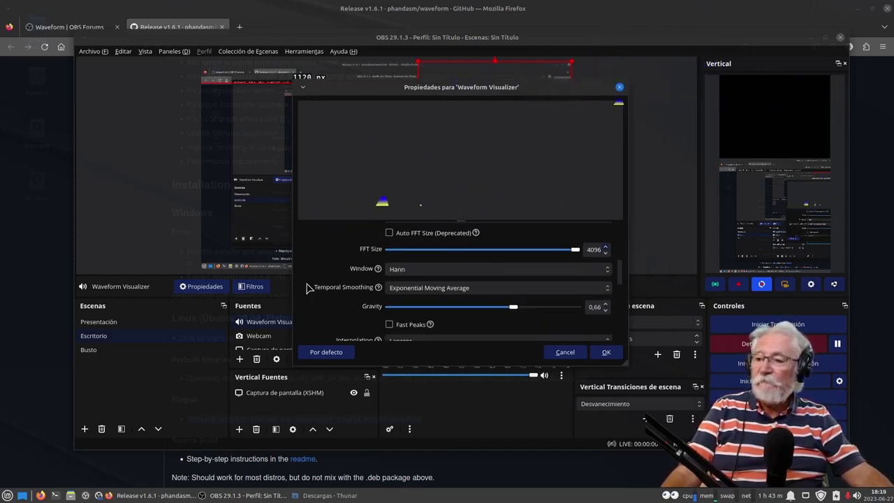
click(433, 271)
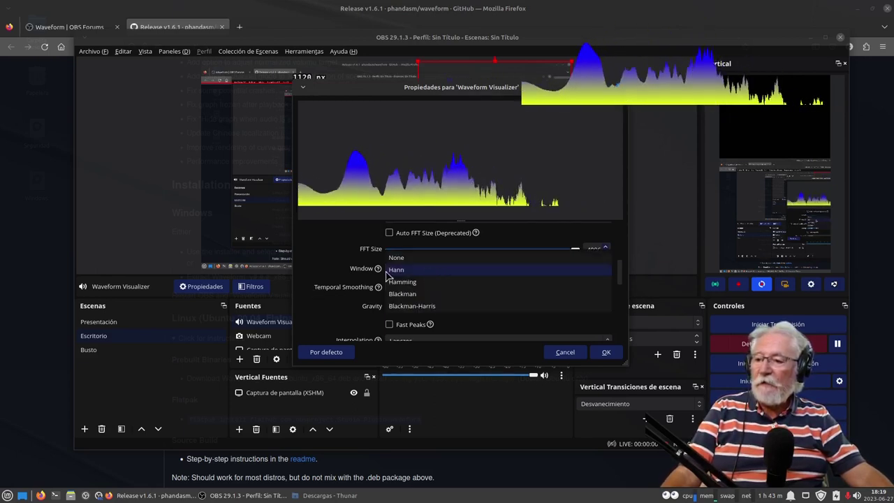
click(312, 272)
Set the Gravity of the visualizer's temporal smoothing to 0.79
scroll(316, 304, down, 1)
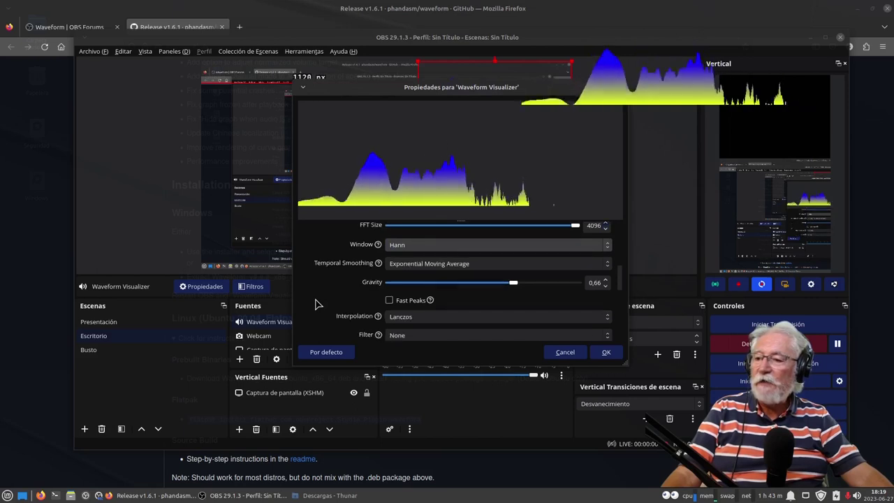
scroll(317, 303, down, 1)
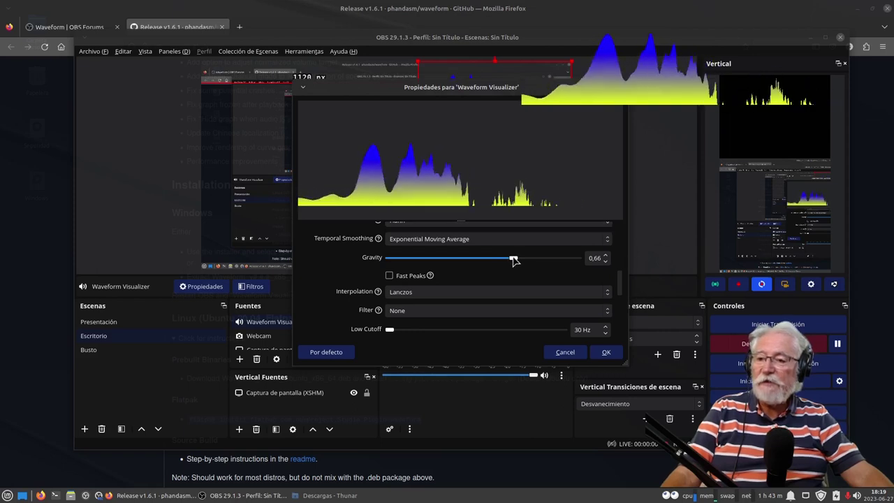
drag(515, 259, 536, 258)
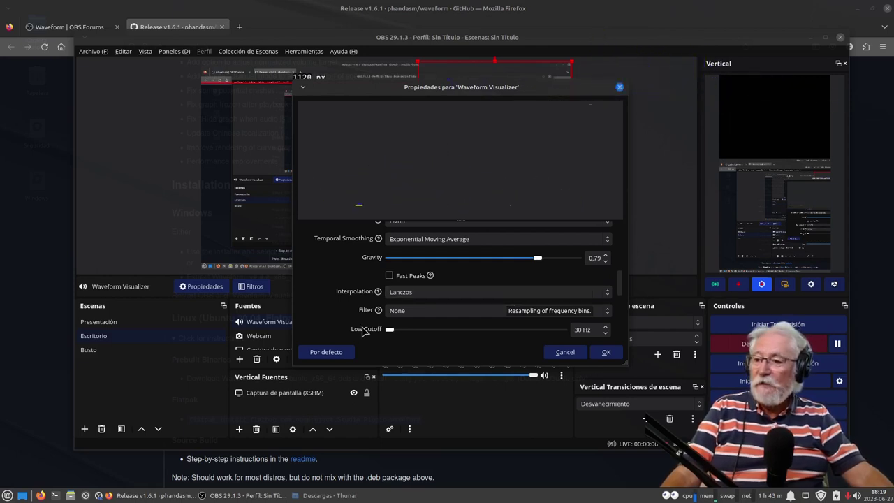
Try the Line and Solid render modes on the Waveform Visualizer's curve and return to Gradient
scroll(312, 314, down, 10)
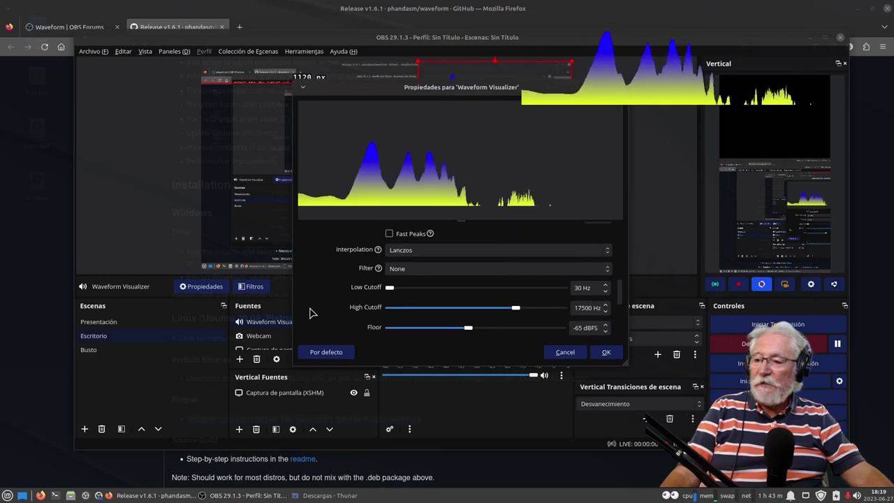
scroll(312, 314, down, 3)
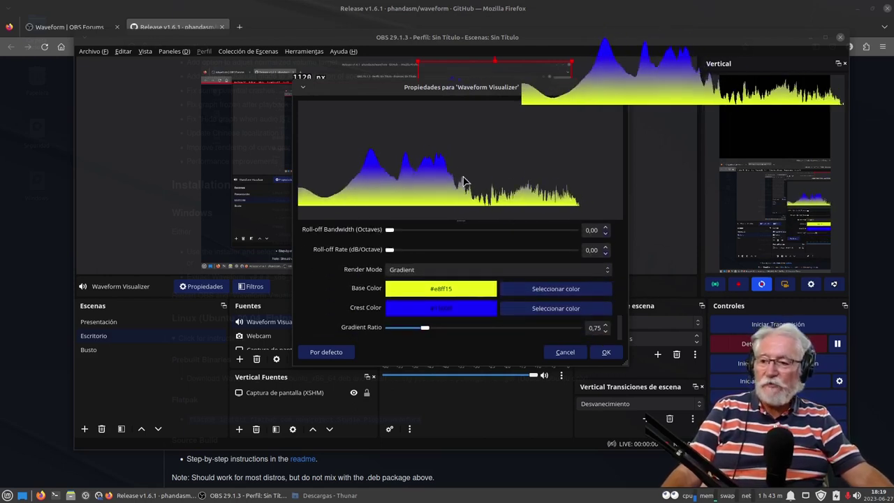
click(411, 271)
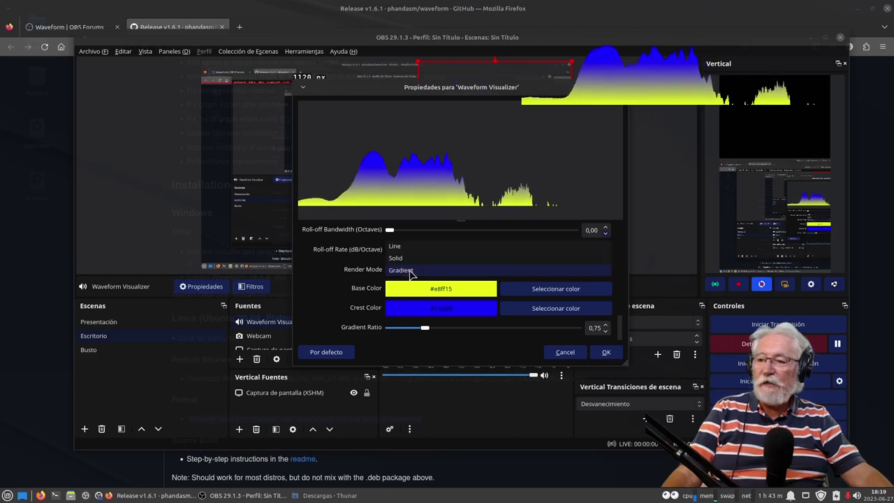
click(406, 253)
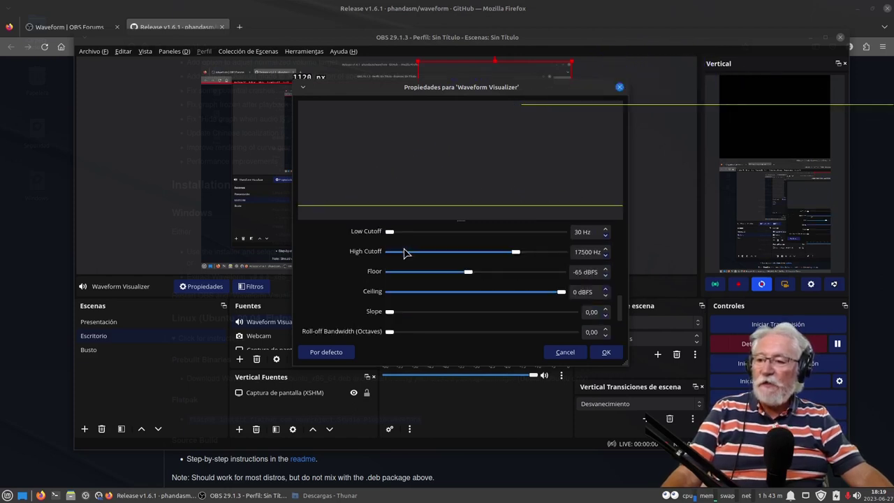
scroll(333, 282, up, 5)
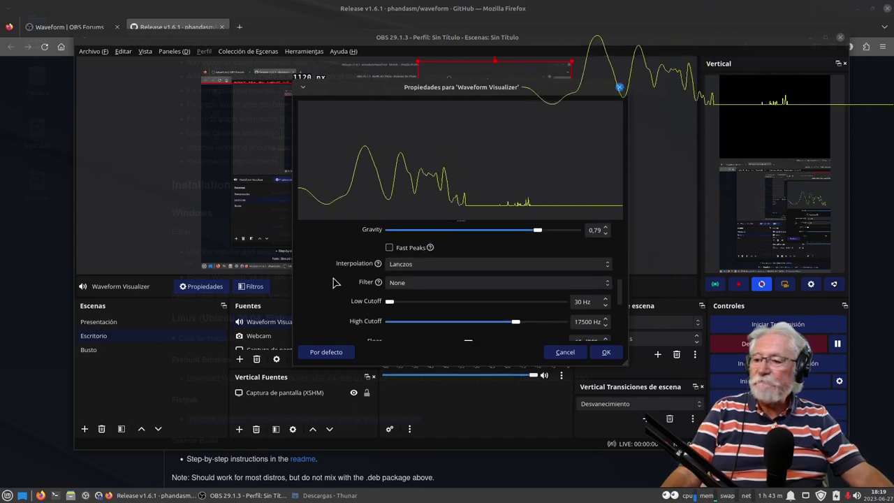
scroll(333, 283, down, 5)
click(423, 296)
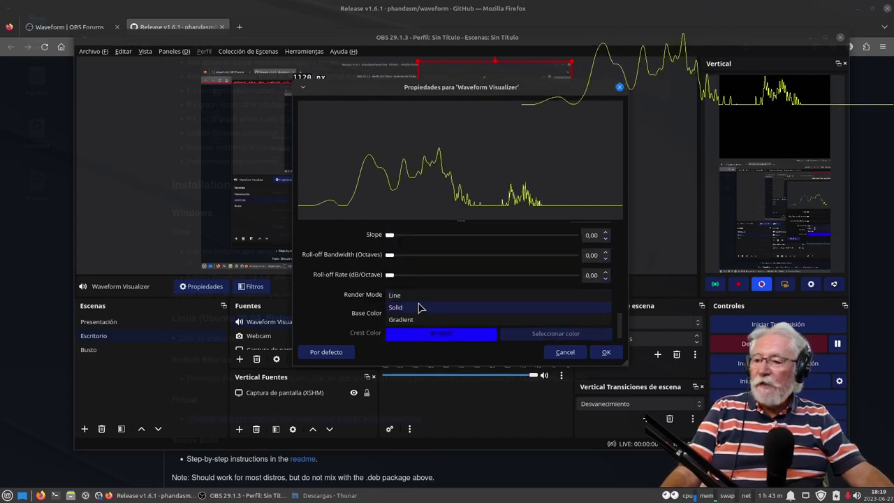
click(403, 308)
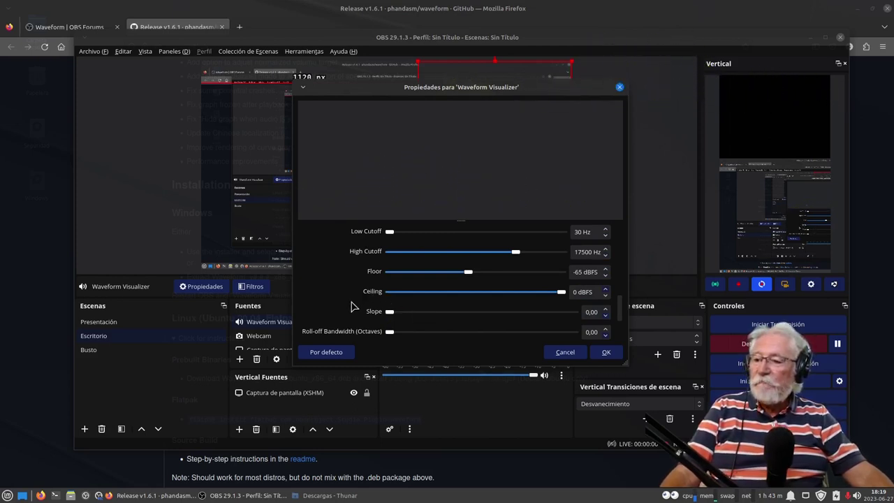
scroll(352, 308, down, 3)
click(413, 290)
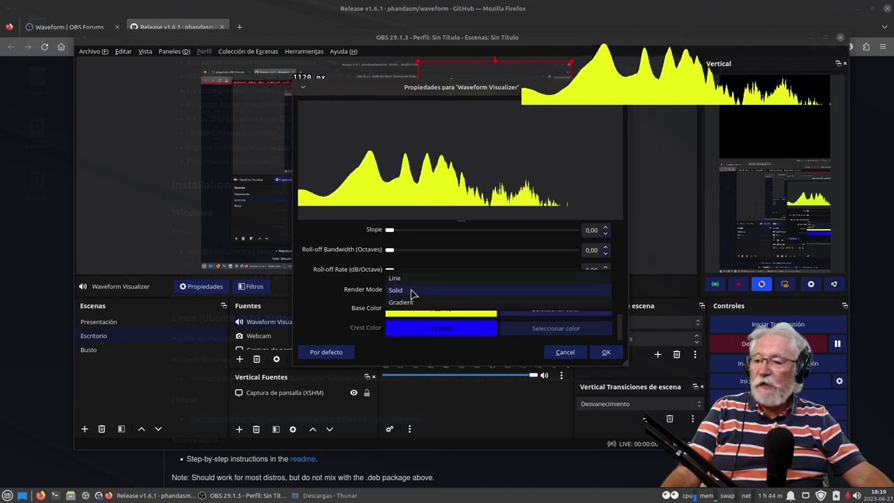
click(407, 303)
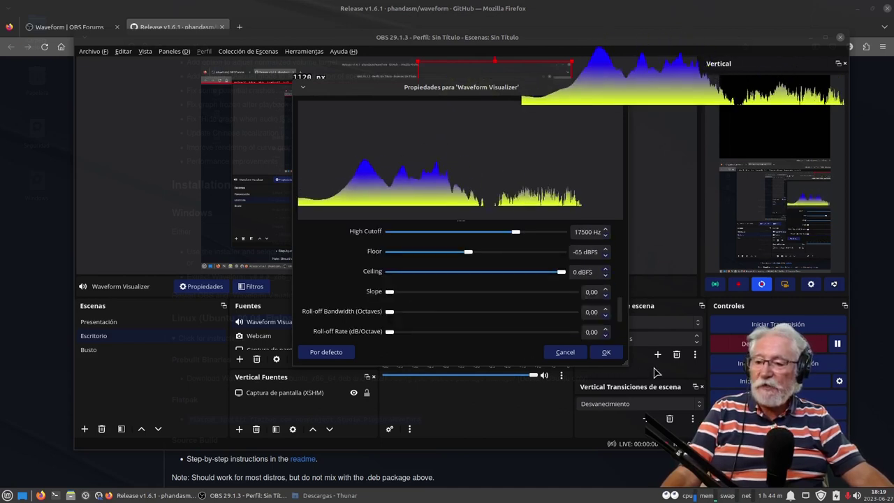
Try a Gradient Ratio of 1.99 for the yellow-to-blue gradient, and lower it to 0.28
scroll(498, 302, down, 1)
scroll(626, 328, down, 1)
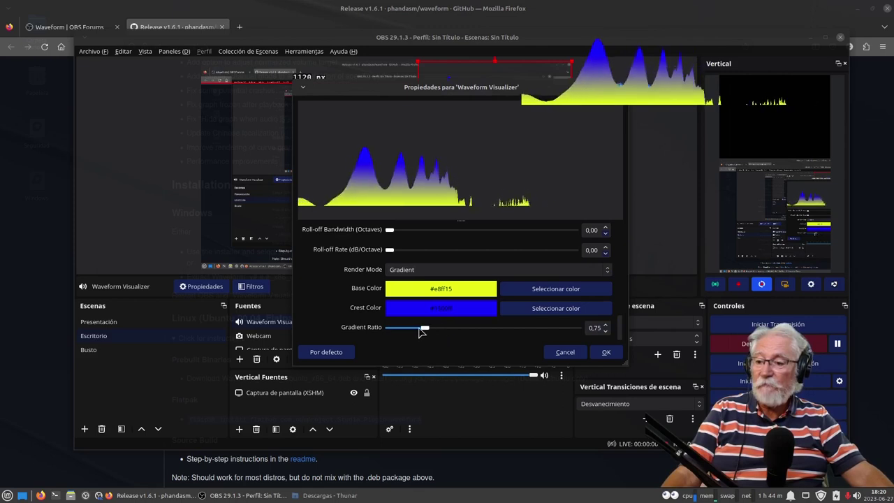
drag(425, 330, 482, 330)
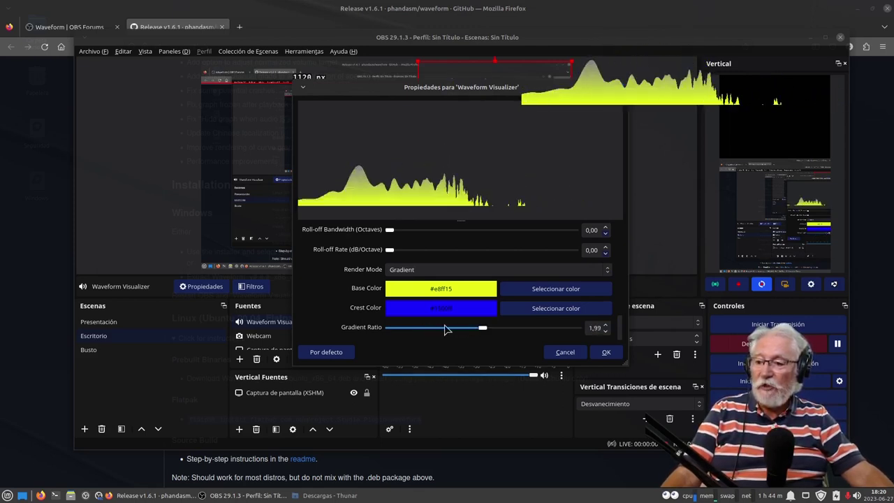
drag(482, 328, 405, 331)
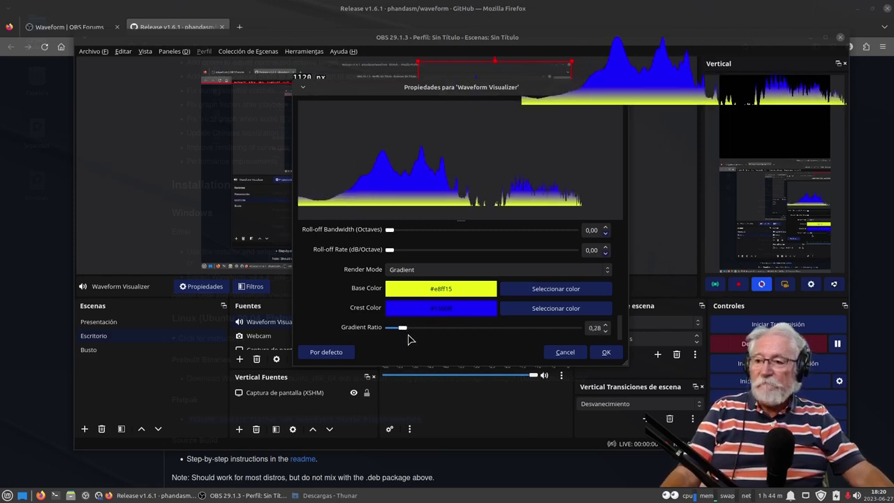
Try a Gradient Ratio of 0.85 on the Waveform Visualizer and discard the changes to its properties
drag(403, 331, 430, 329)
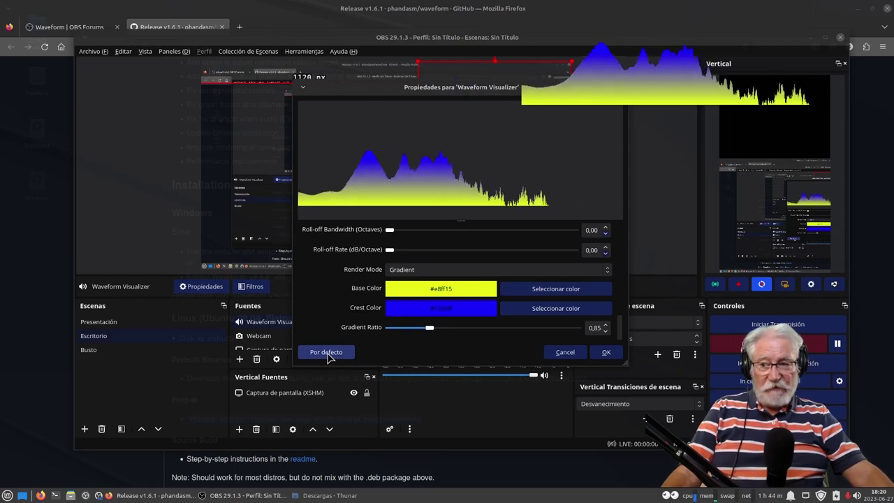
click(565, 353)
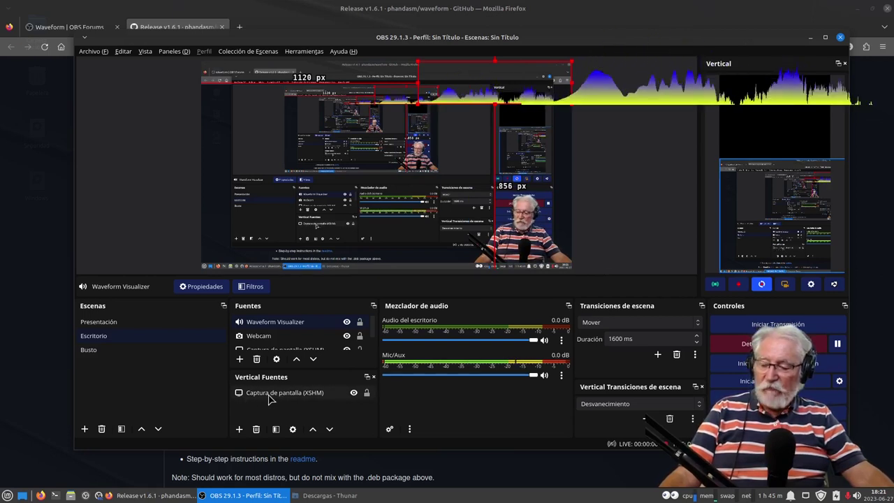
Show the Vertical Escenas dock in OBS and minimize the OBS window
click(172, 52)
click(185, 197)
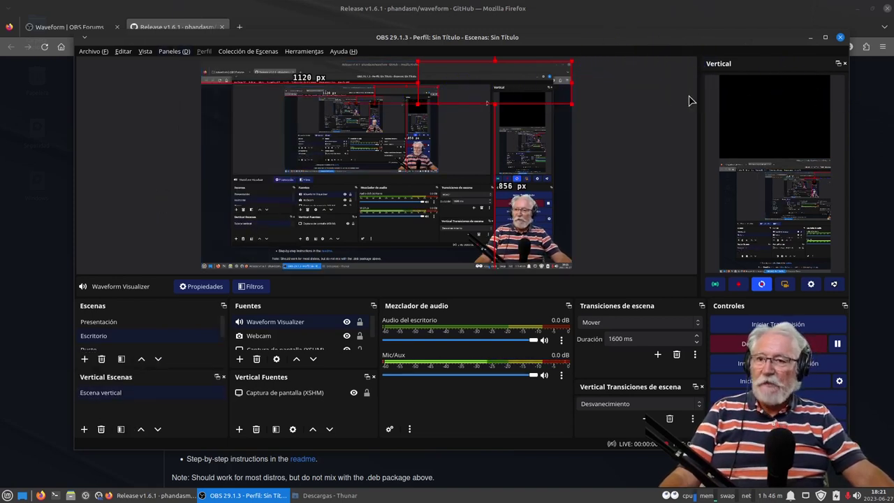
click(810, 37)
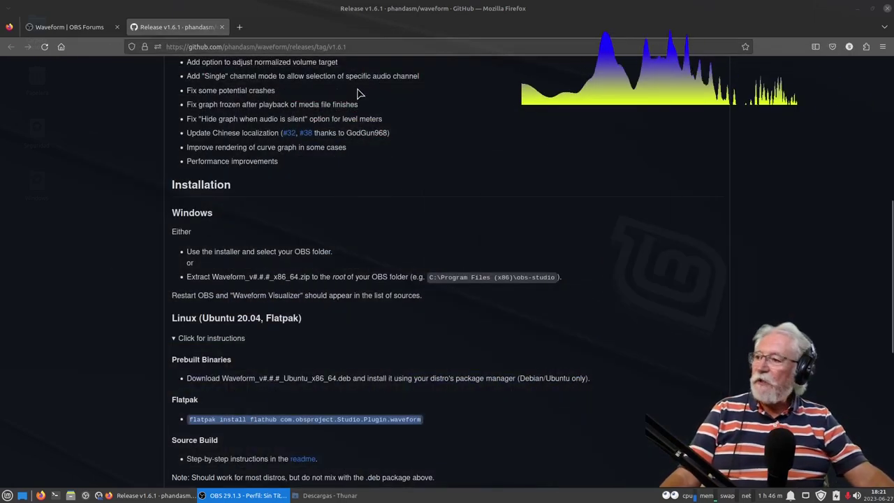
Switch to Firefox, close the Waveform release page and return to the start of the OBS Studio Plugins listing
click(222, 27)
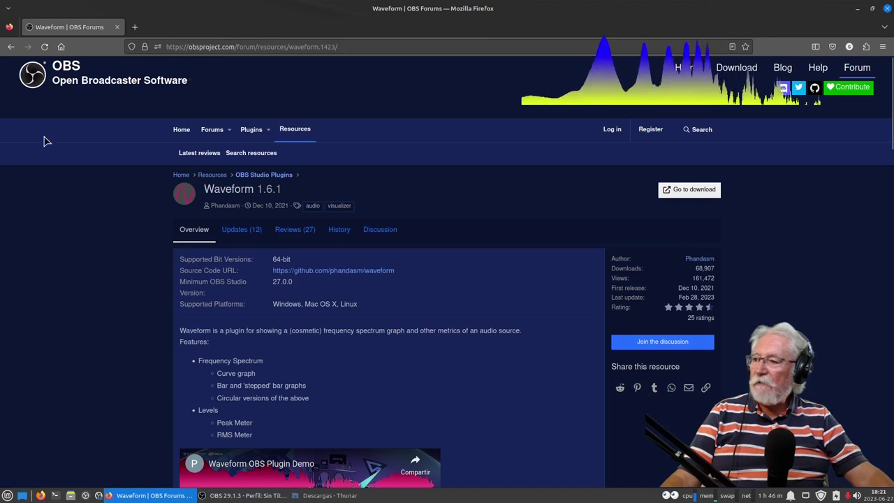
click(10, 47)
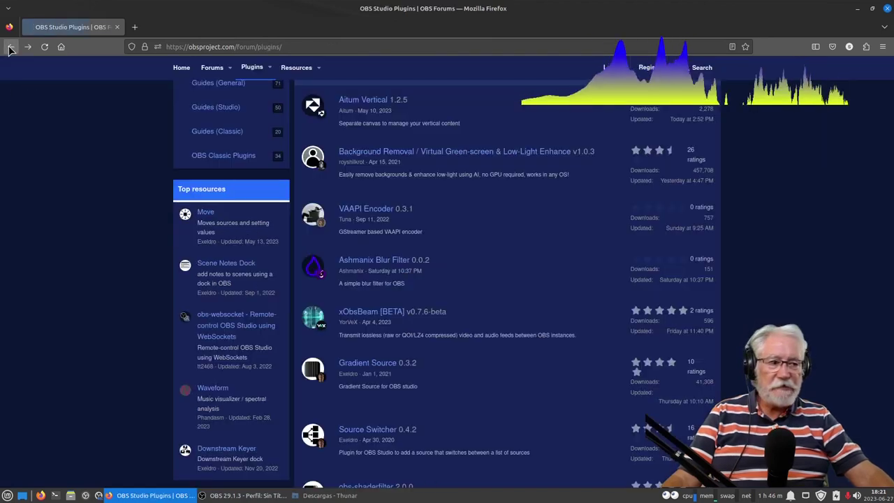
key(alt+Tab)
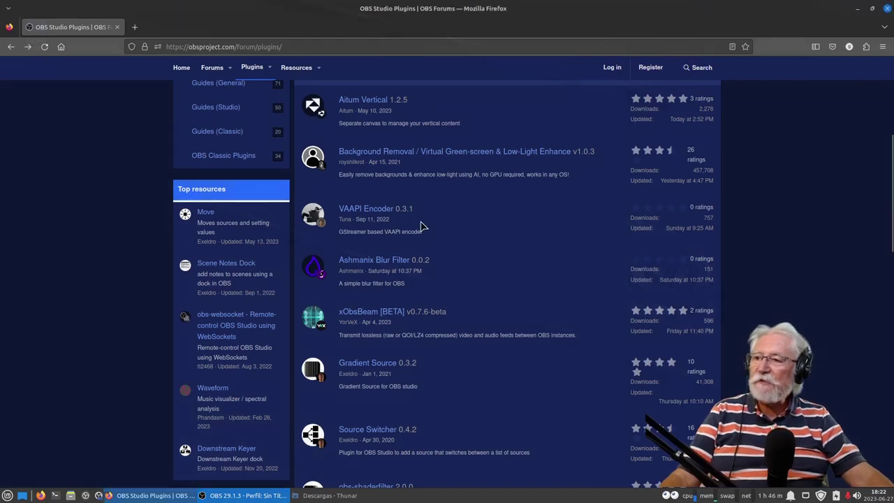
scroll(420, 226, up, 5)
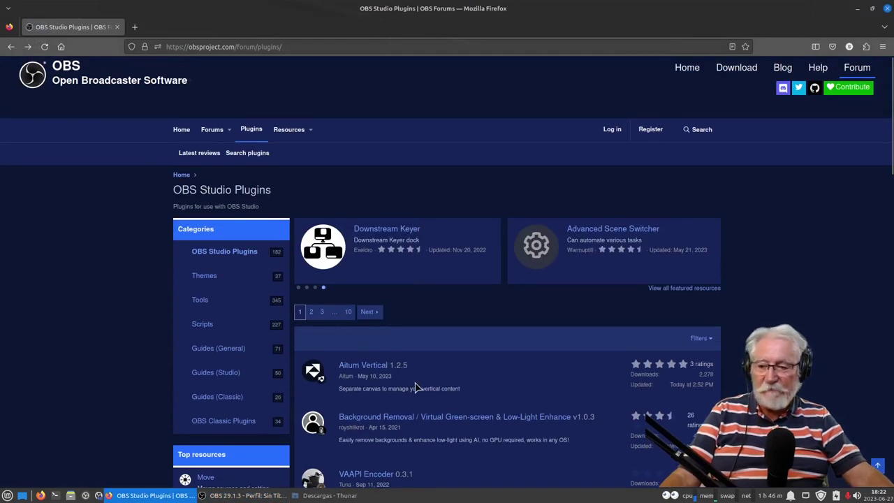
Open the Aitum Vertical plugin page and view its Flatpak install command for Linux on the download site
click(376, 370)
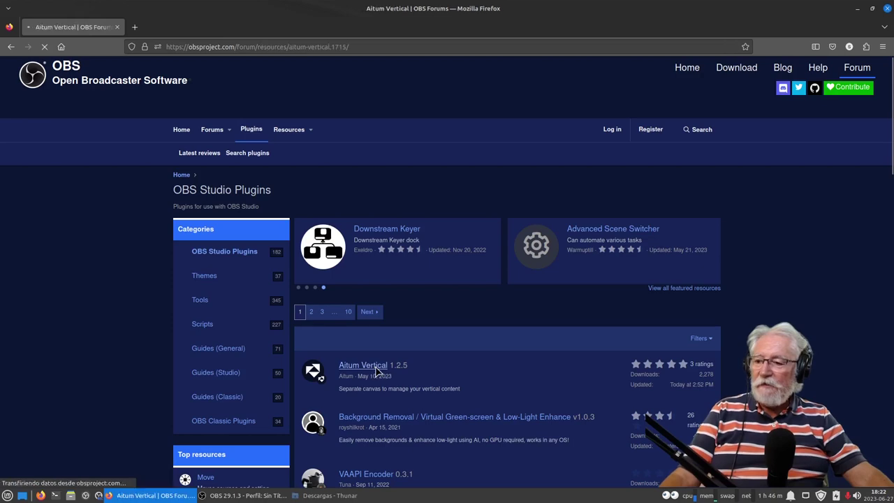
click(690, 190)
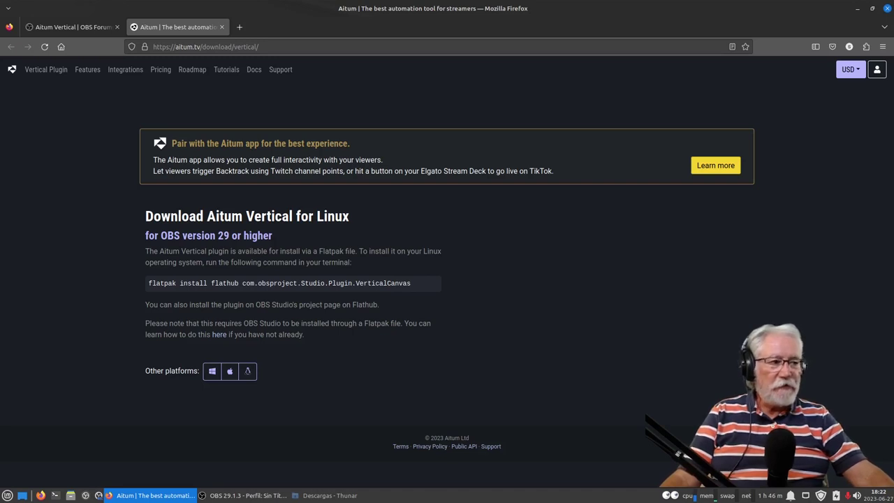
key(alt+Tab)
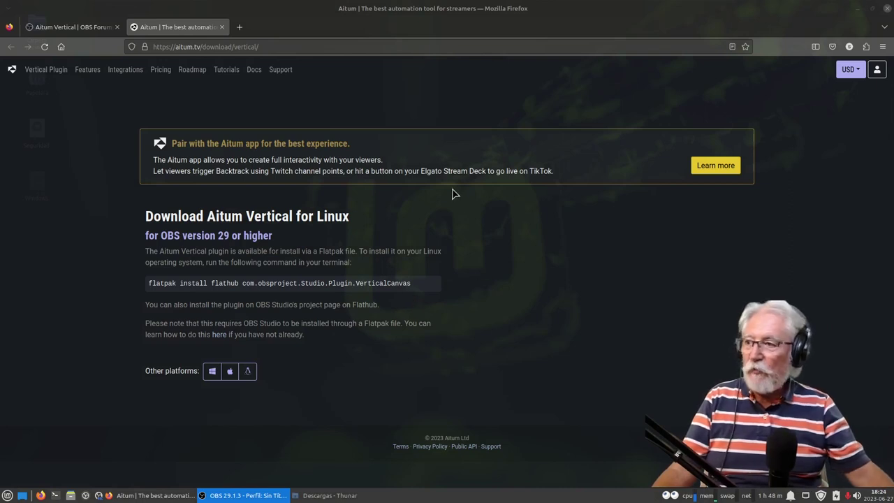
Close the Aitum download page and review the description and example image of Aitum Vertical on the forum
click(221, 29)
scroll(350, 238, down, 5)
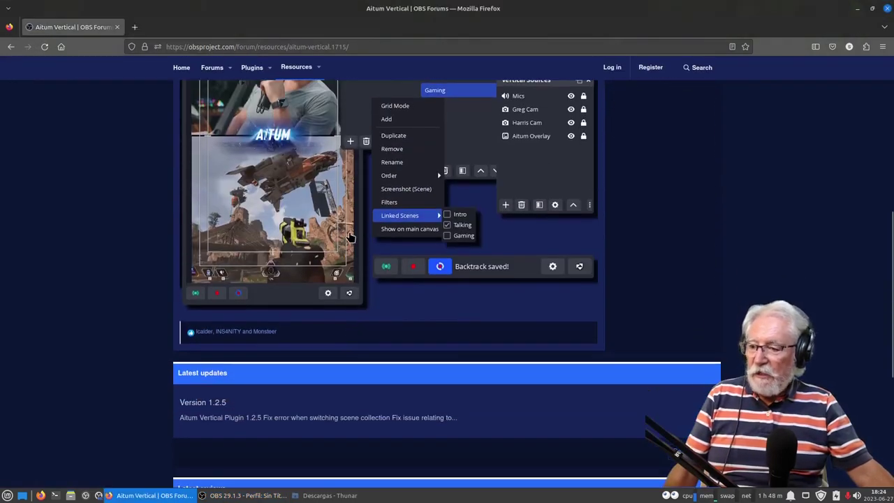
scroll(350, 237, up, 2)
scroll(350, 238, up, 3)
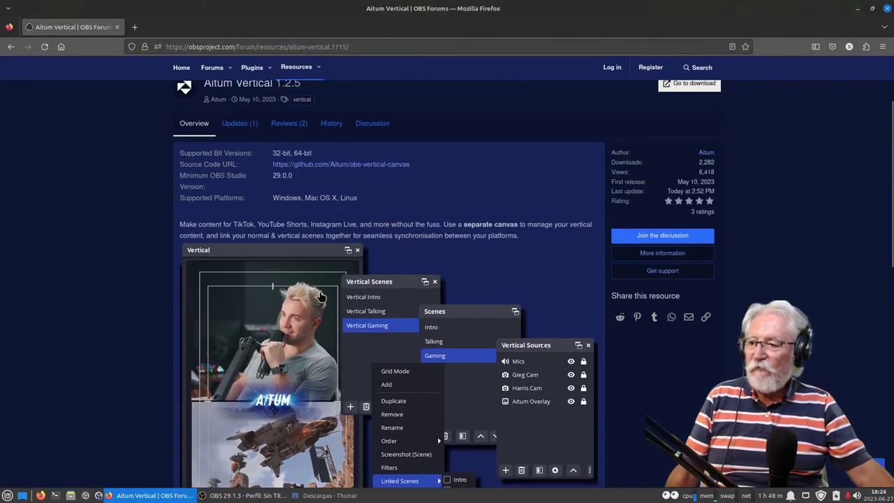
scroll(365, 440, down, 3)
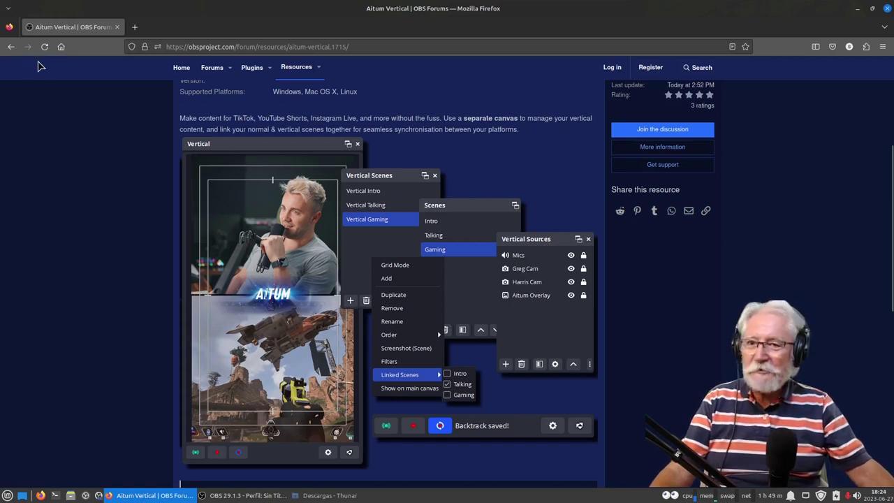
Return to the OBS Studio Plugins listing and look through the plugins on its first page
click(251, 67)
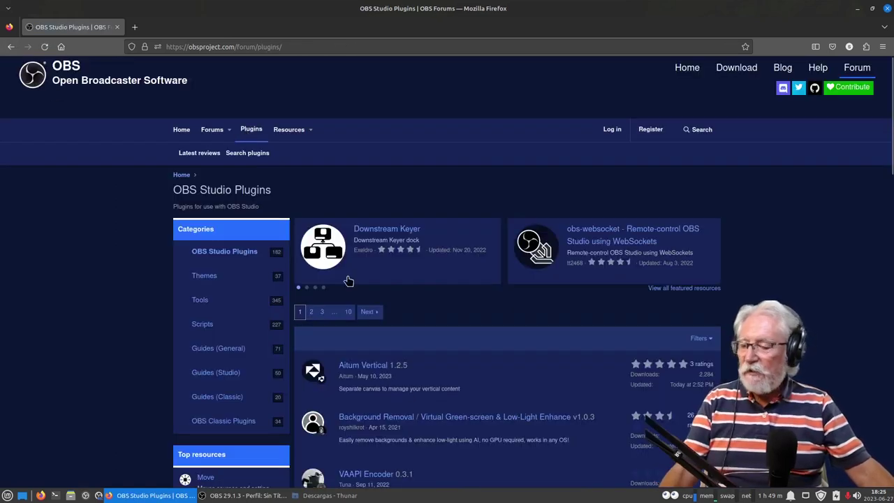
scroll(370, 421, down, 3)
scroll(372, 421, down, 10)
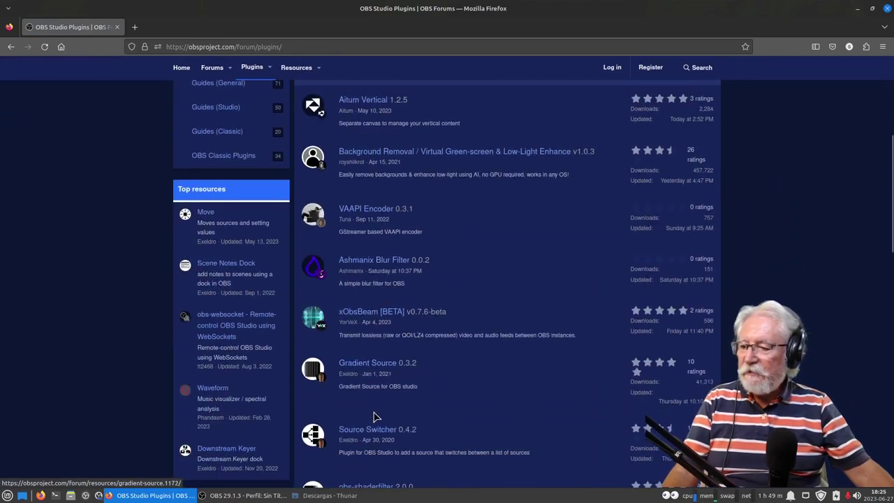
scroll(374, 418, down, 11)
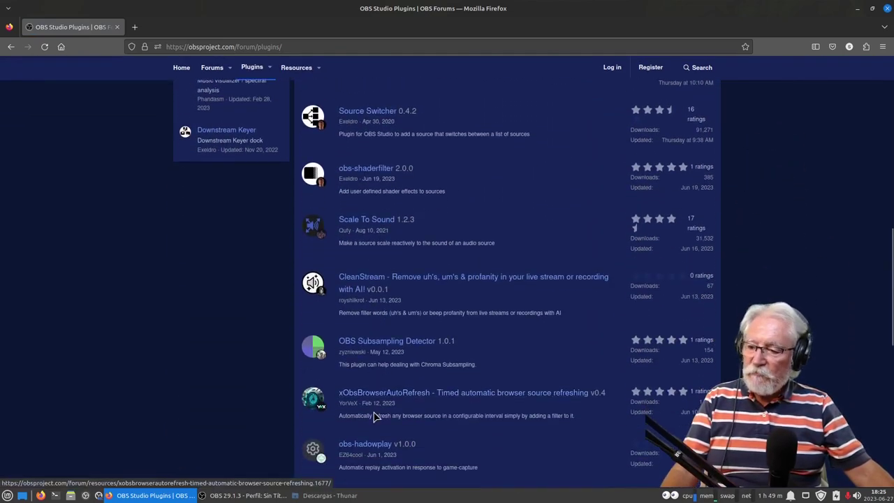
scroll(374, 416, up, 20)
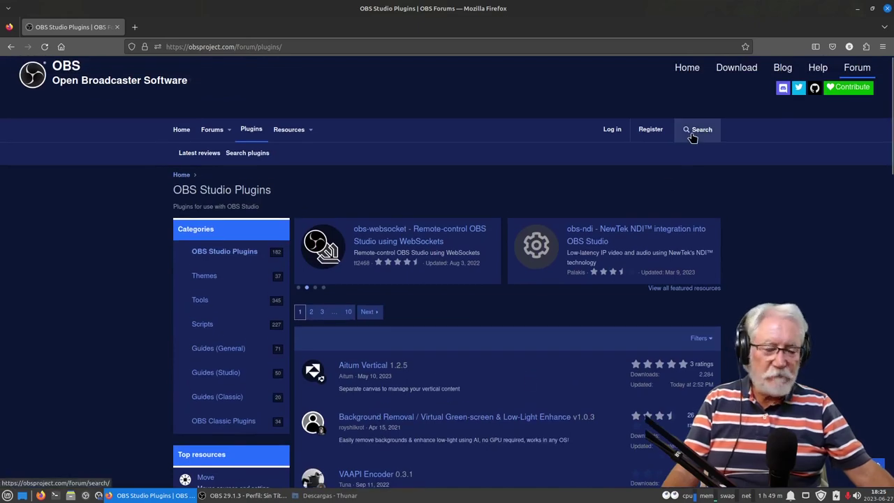
scroll(610, 376, down, 10)
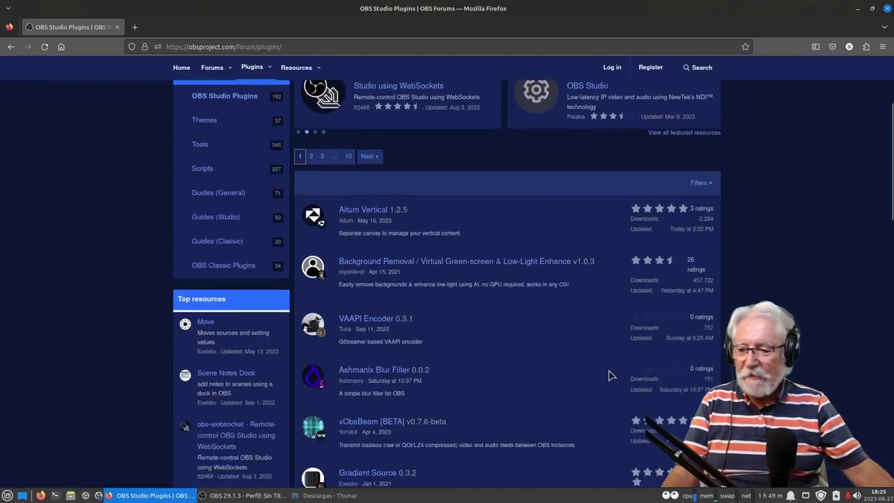
scroll(609, 376, down, 10)
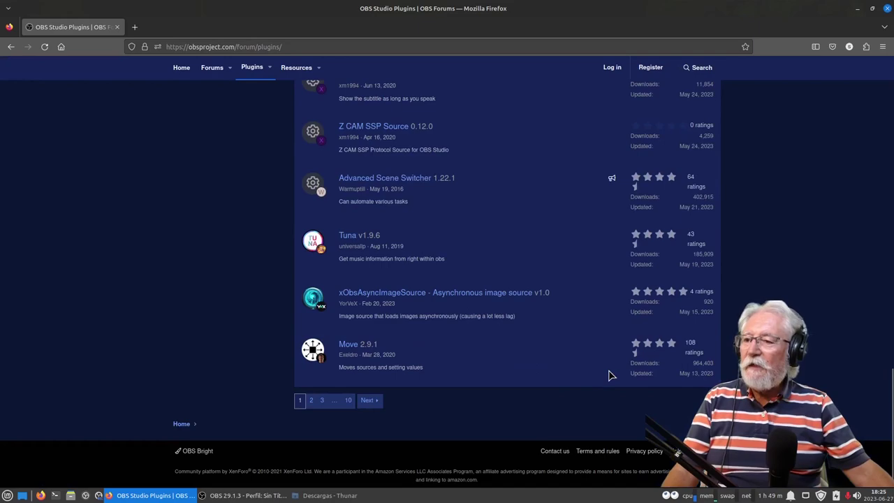
Go to the second page of the plugin listing and look through it as far as the 3D Effect plugin
click(366, 402)
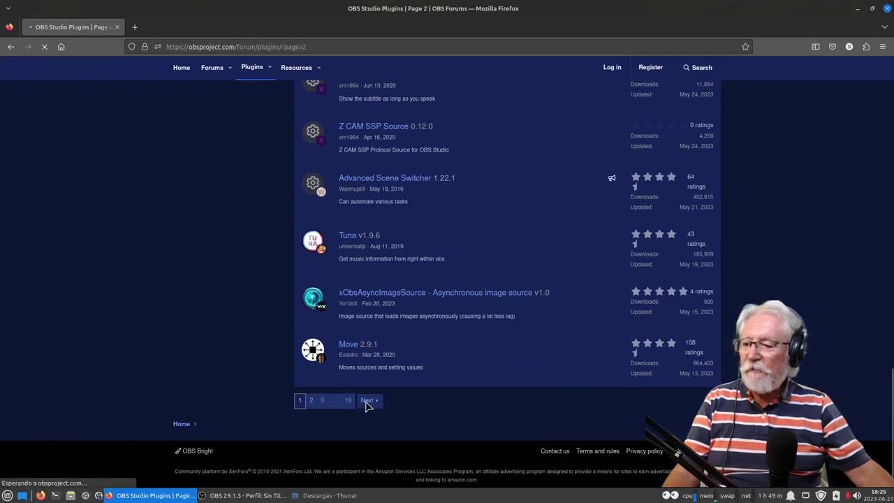
scroll(411, 372, down, 3)
scroll(411, 373, down, 4)
scroll(422, 353, down, 4)
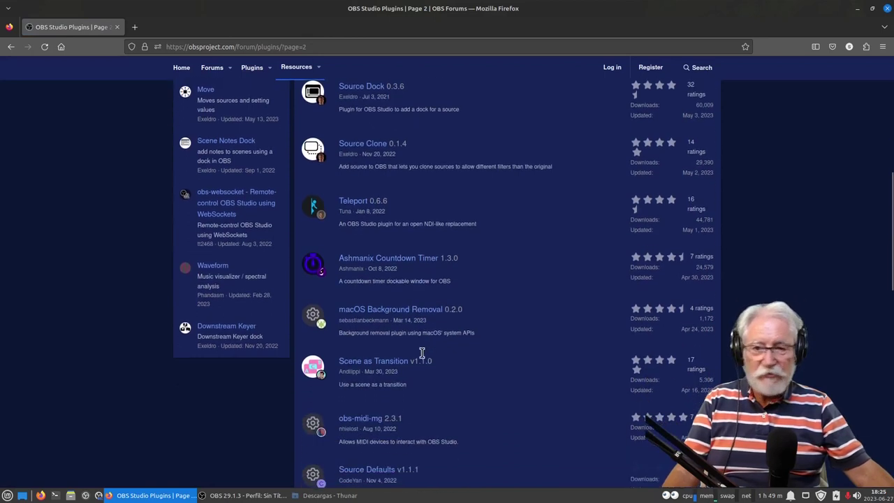
scroll(421, 353, down, 6)
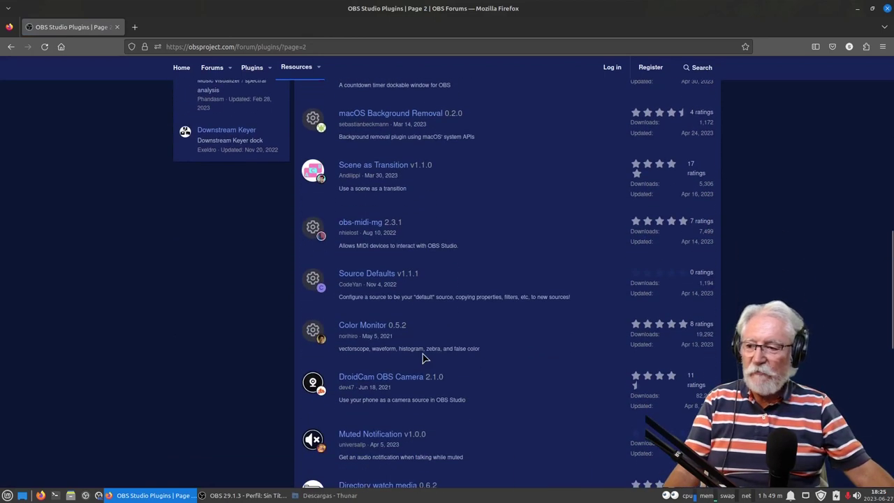
scroll(420, 354, down, 3)
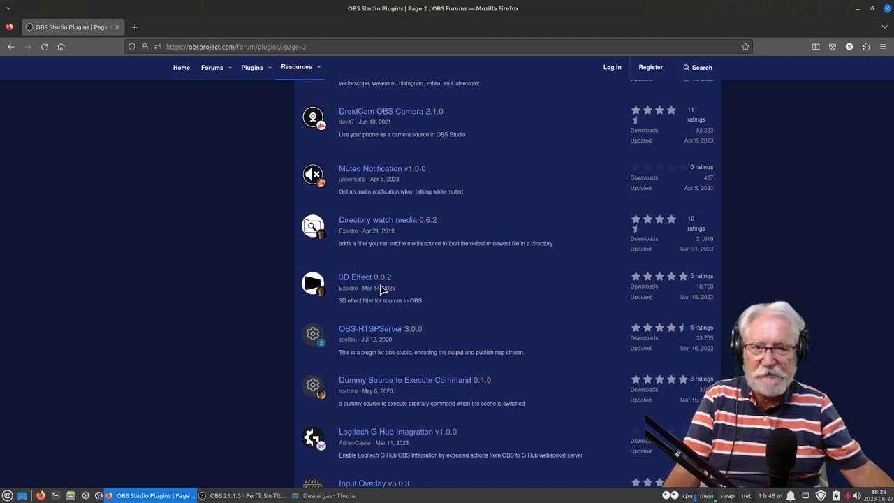
Open the 3D Effect plugin page, and review its filter settings image and the files offered for download
click(360, 279)
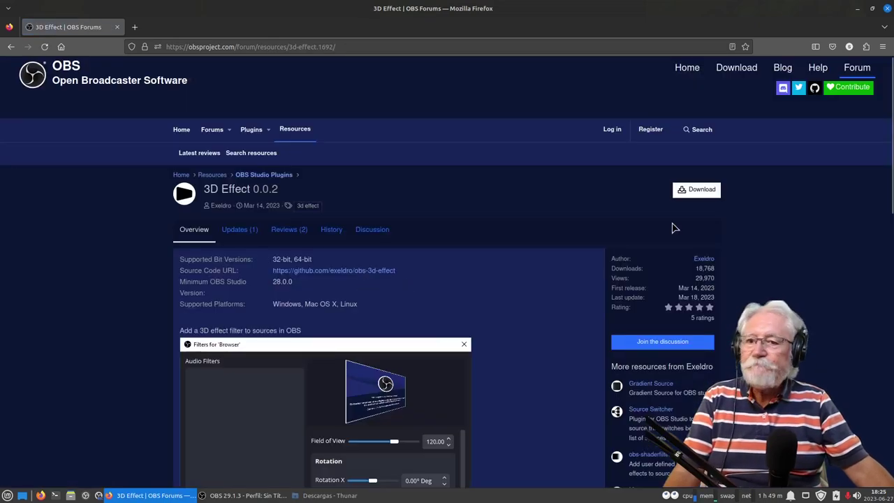
scroll(542, 278, down, 5)
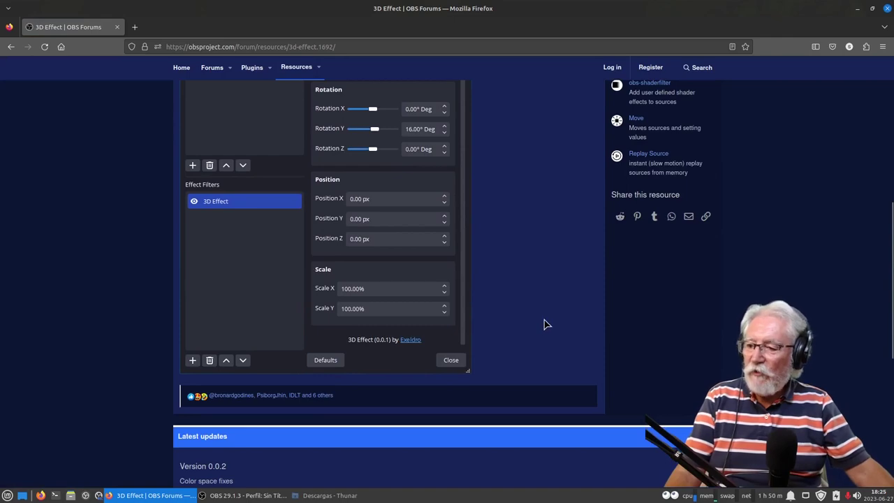
scroll(545, 323, down, 2)
scroll(545, 323, up, 10)
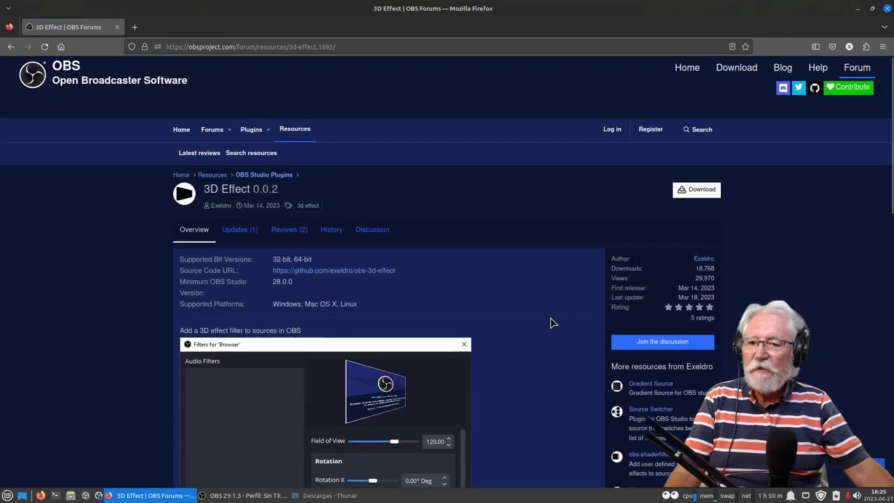
click(692, 189)
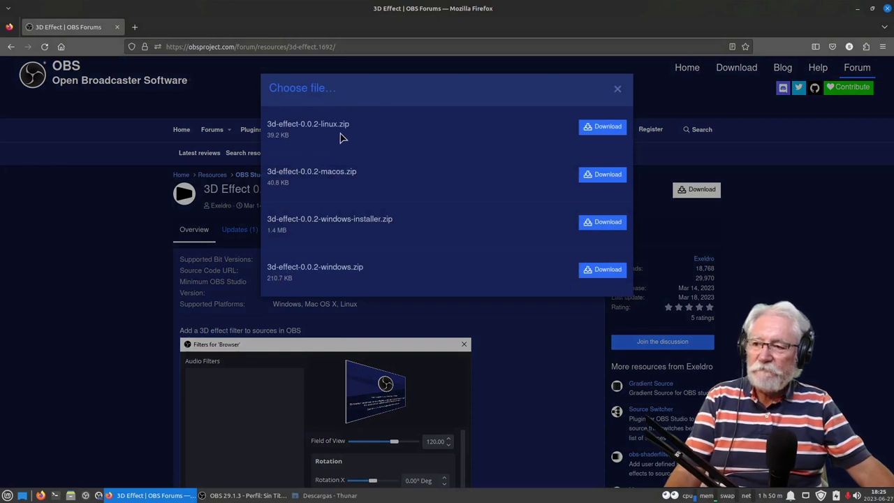
click(618, 89)
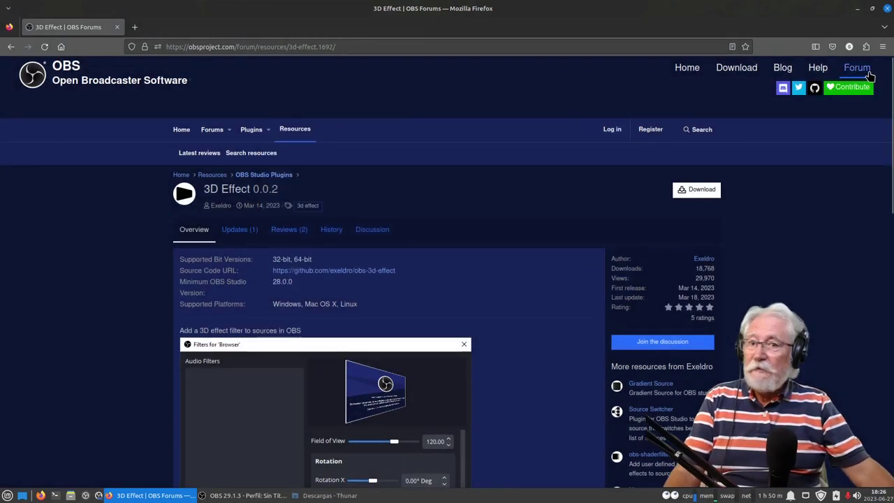
Minimize the browser and open the Descargas folder from the personal folder in Thunar
click(859, 9)
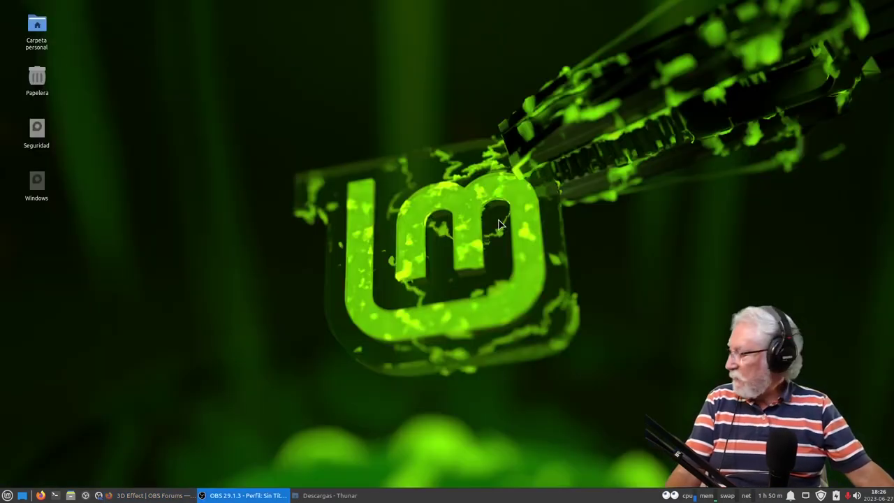
double_click(36, 30)
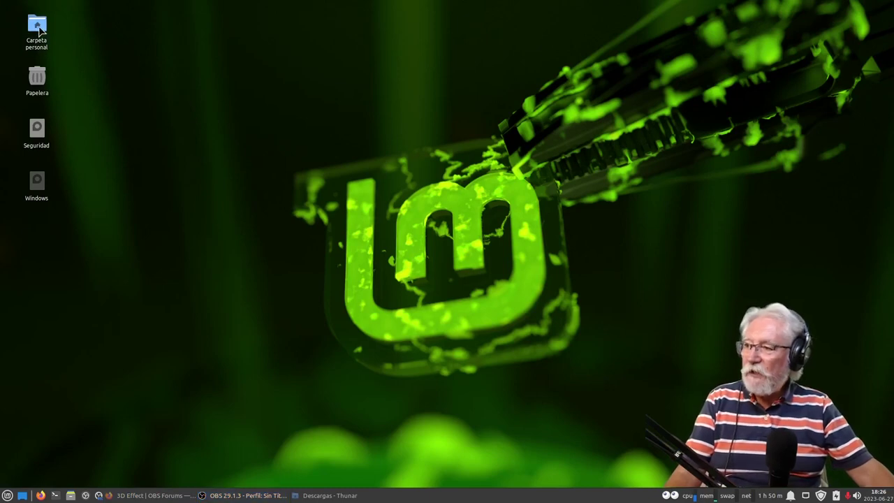
drag(168, 9, 396, 65)
double_click(535, 171)
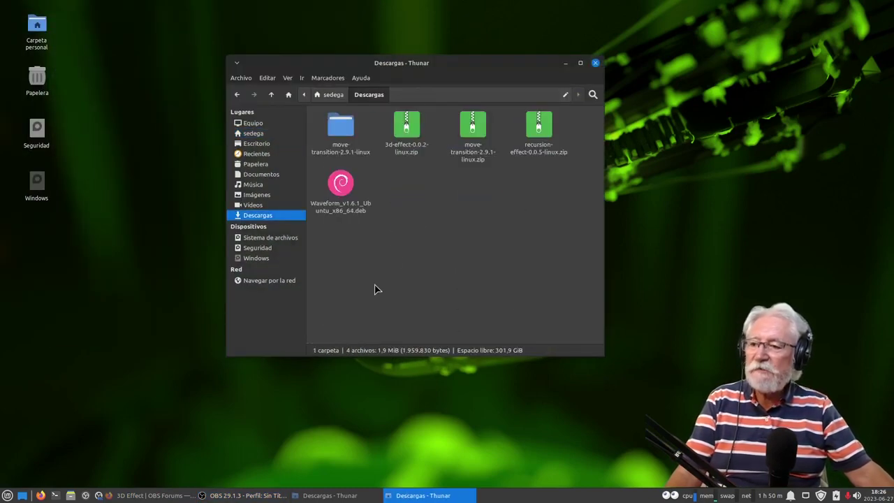
Delete the move-transition-2.9.1-linux folder and extract 3d-effect-0.0.2-linux.zip inside Descargas
click(342, 131)
key(Delete)
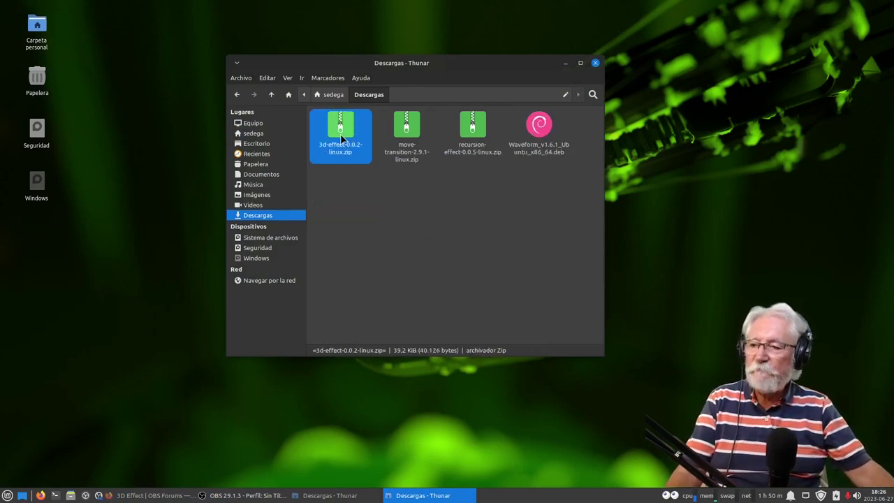
right_click(340, 132)
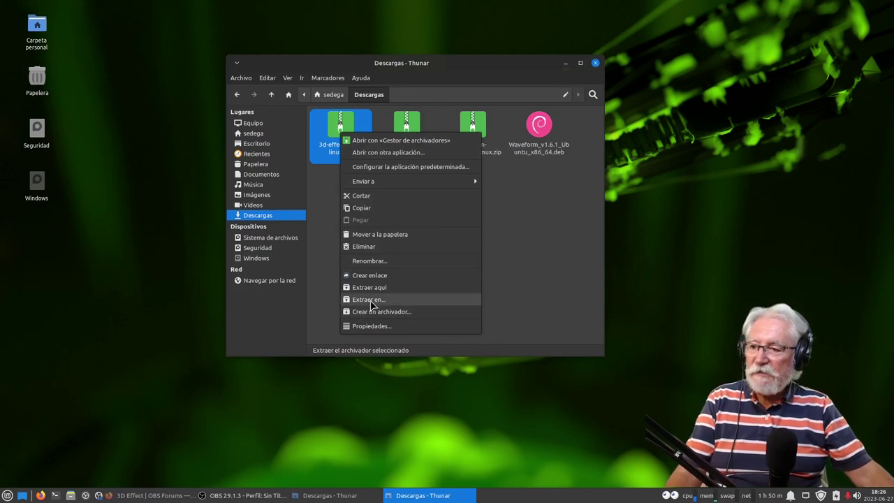
click(370, 301)
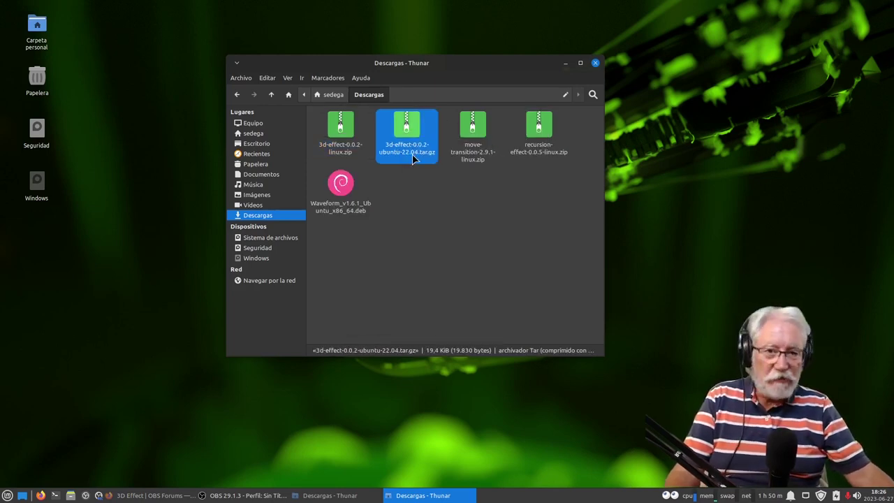
Extract 3d-effect-0.0.2-ubuntu-22.04.tar.gz into the Descargas folder and select the extracted 3d-effect folder
right_click(404, 130)
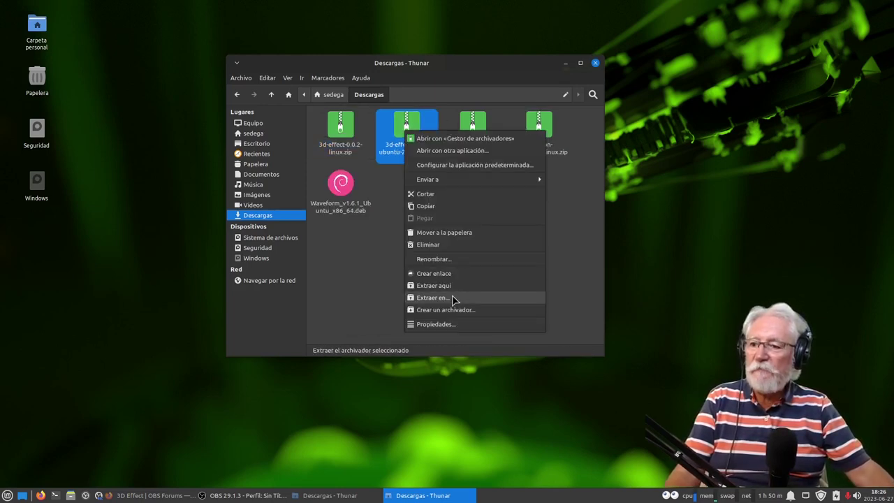
click(452, 299)
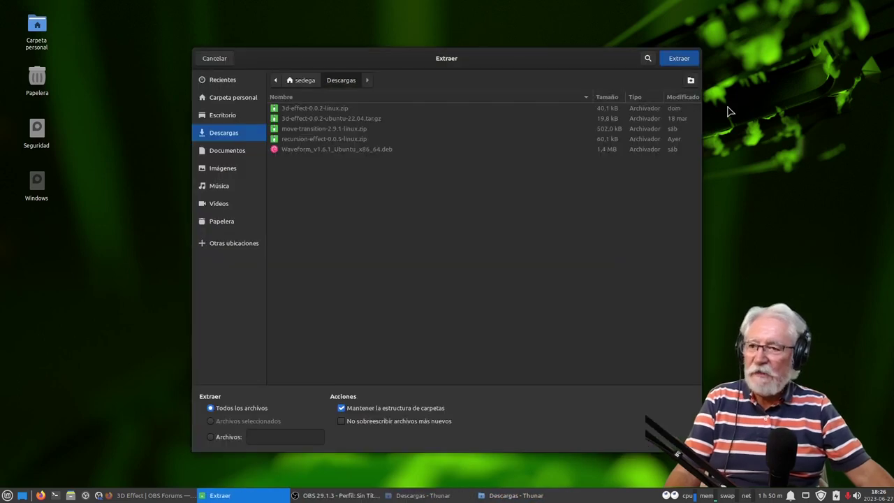
click(688, 62)
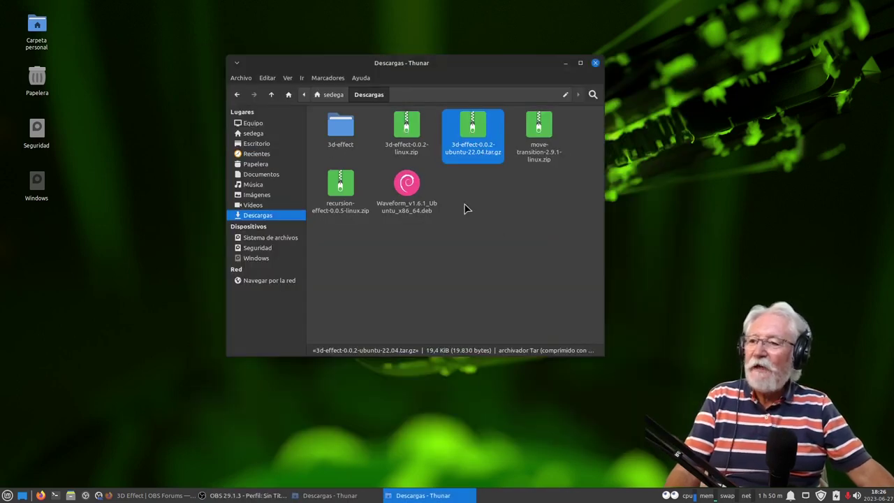
click(340, 125)
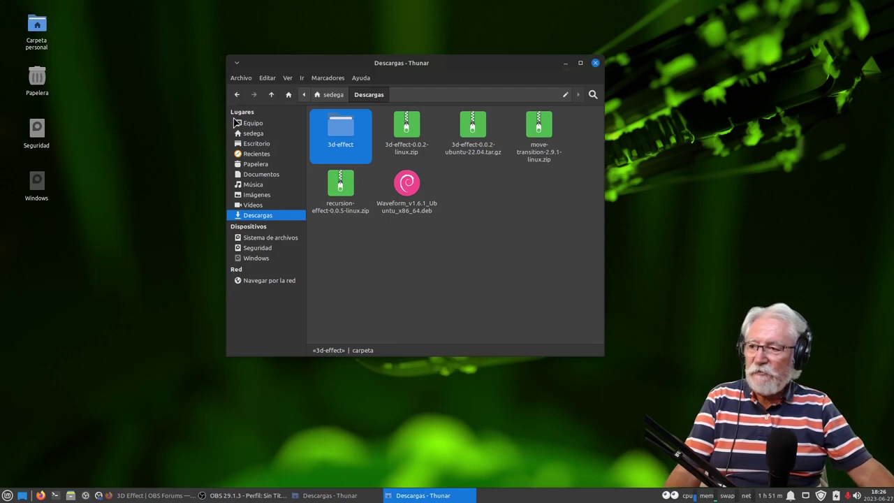
Open the personal folder in a second window beside Descargas and navigate to .var/app/com.obsproject.Studio/config/obs-studio/plugins
right_click(257, 134)
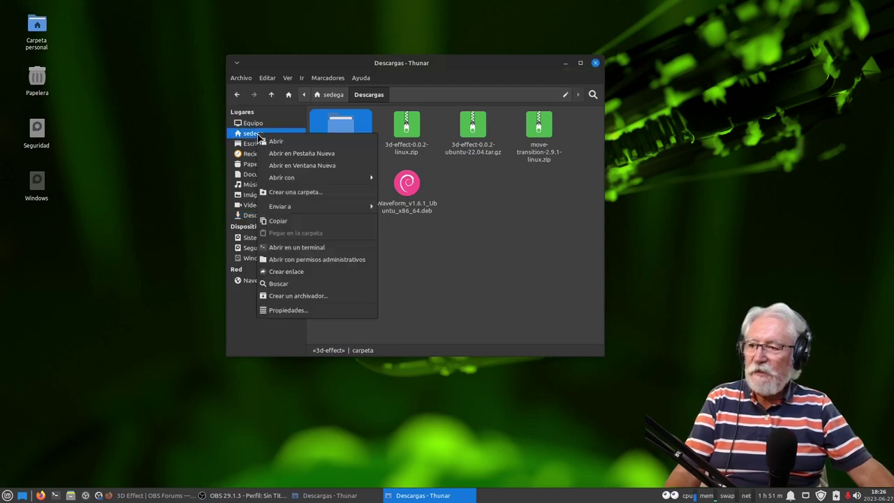
click(326, 170)
drag(718, 199, 720, 78)
click(759, 178)
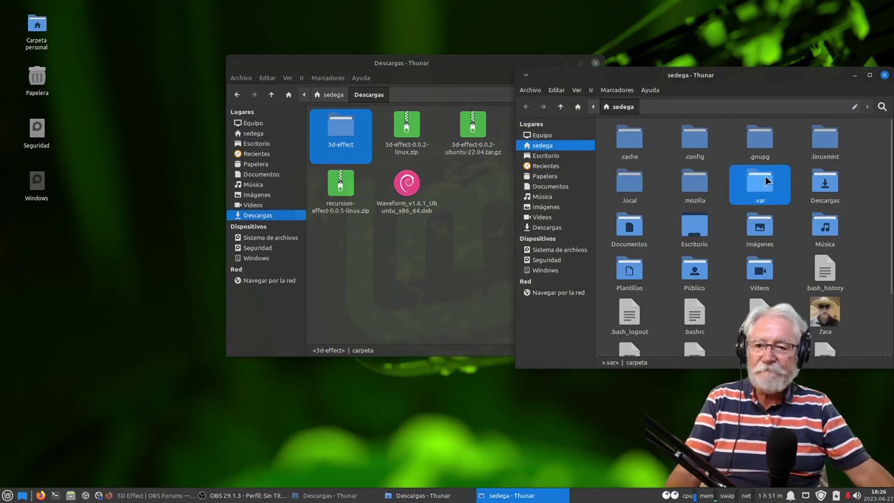
double_click(767, 182)
double_click(617, 140)
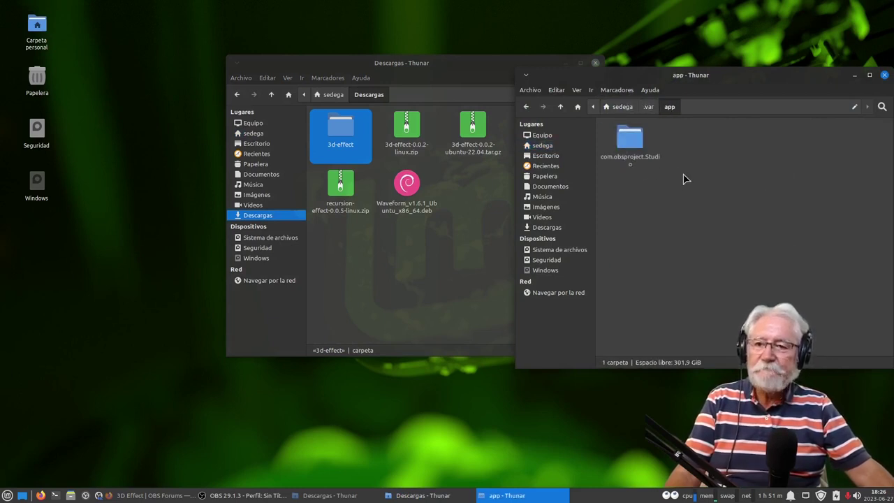
double_click(632, 143)
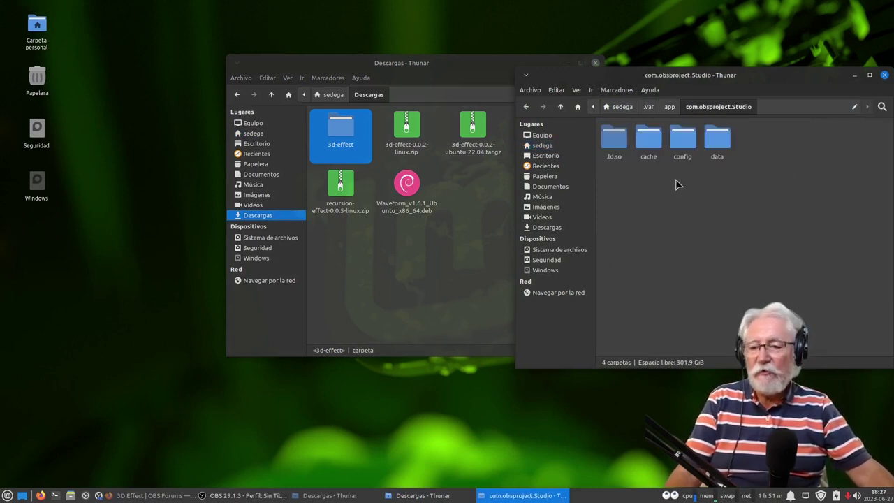
double_click(683, 140)
double_click(766, 138)
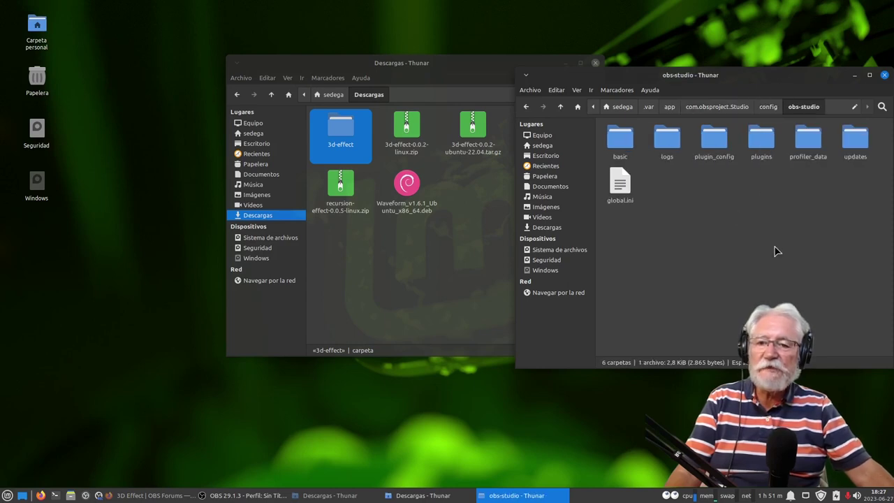
double_click(767, 145)
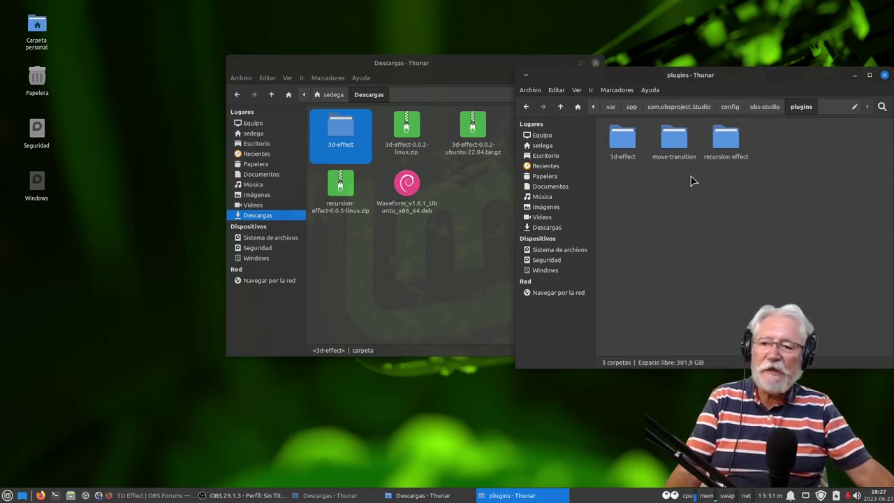
Show the full path of the plugins folder, and close its window and the Descargas window behind it
drag(724, 94, 704, 213)
key(ctrl+l)
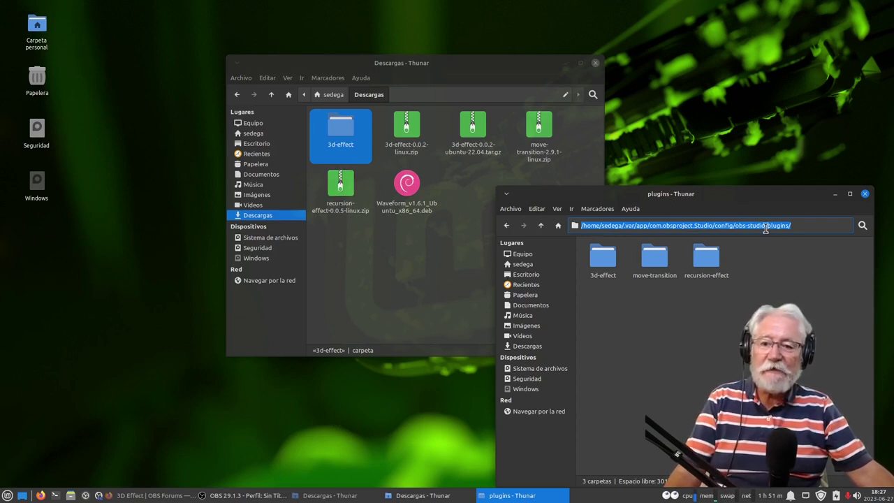
click(866, 195)
key(ctrl+w)
Switch to OBS and add a 3D Effect filter to the Captura de pantalla (XSHM) source, keeping the default name
click(244, 495)
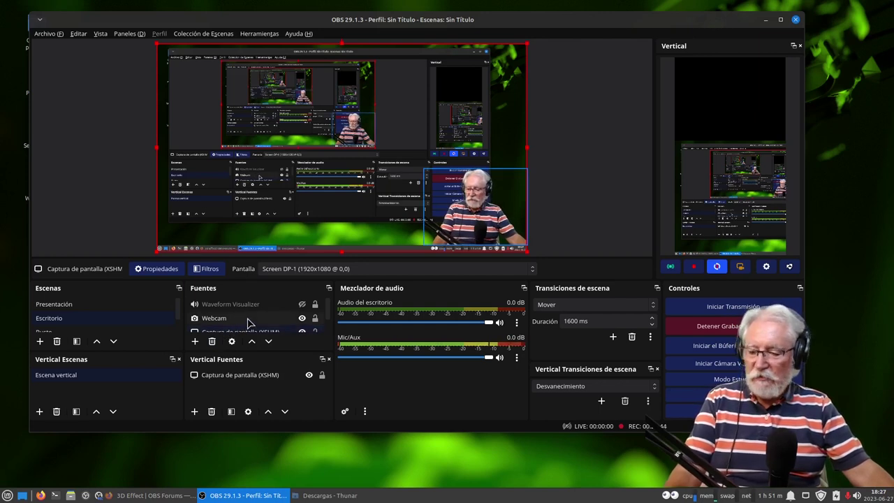
scroll(245, 320, down, 1)
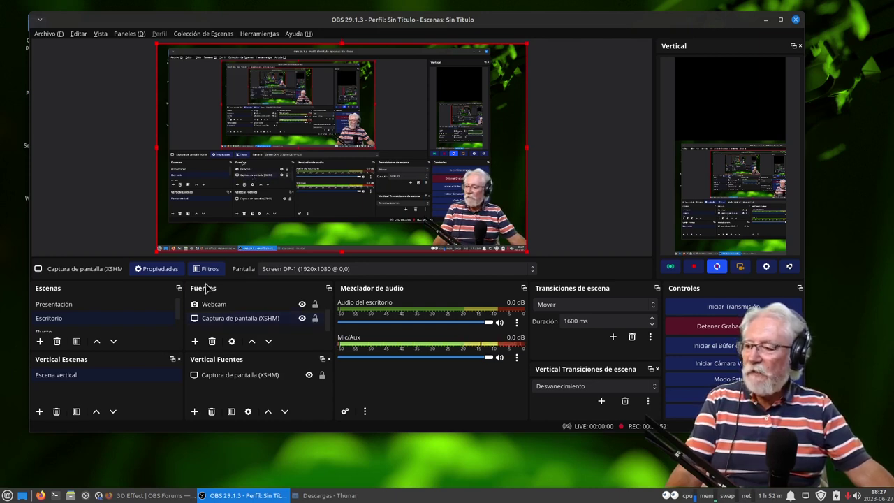
right_click(218, 320)
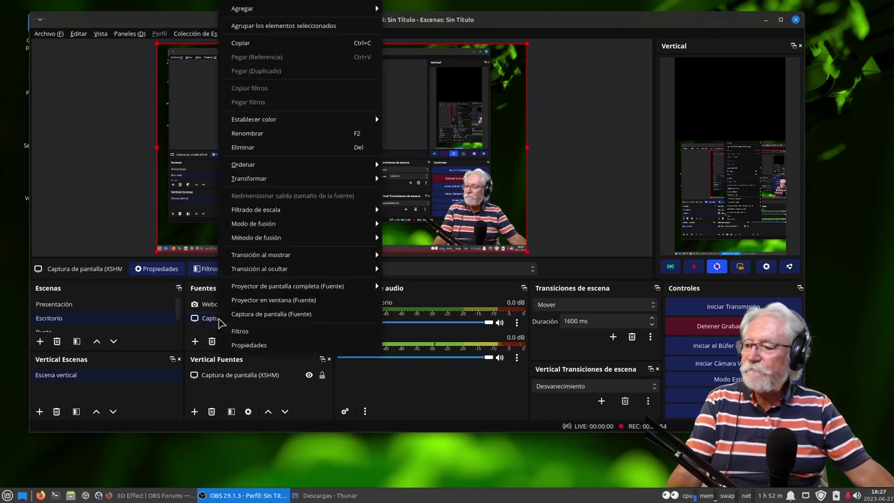
click(197, 321)
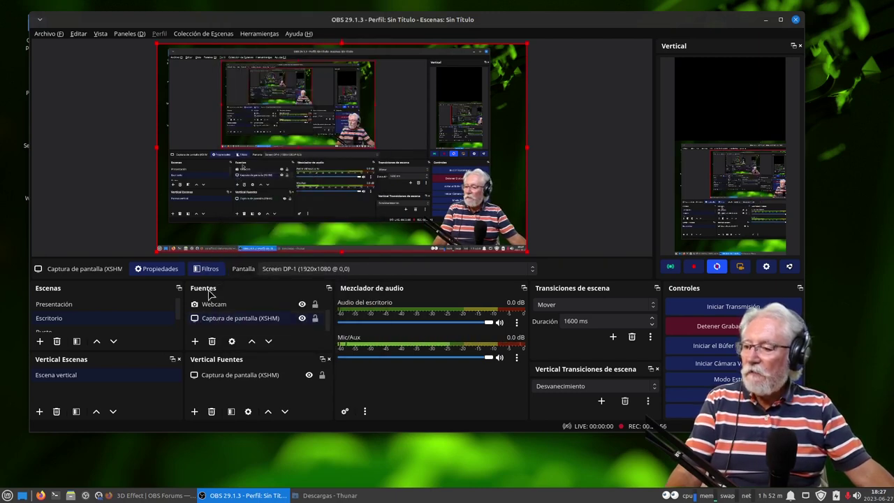
click(207, 269)
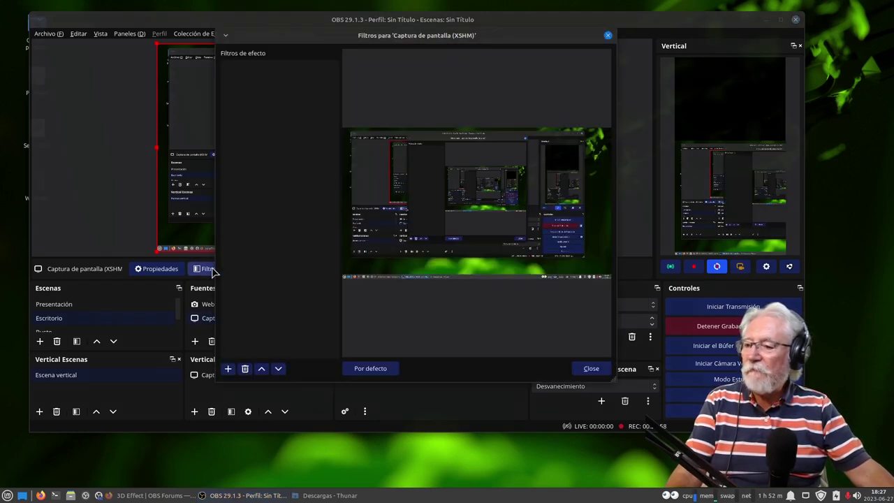
click(227, 368)
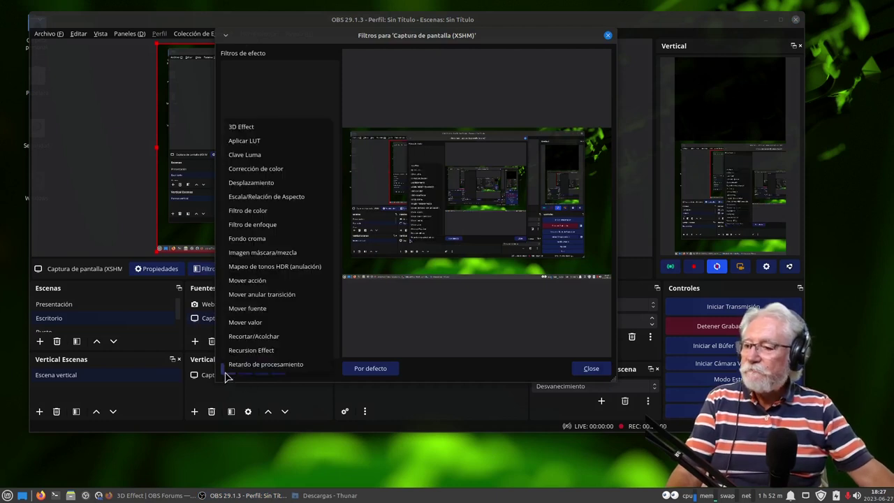
click(242, 126)
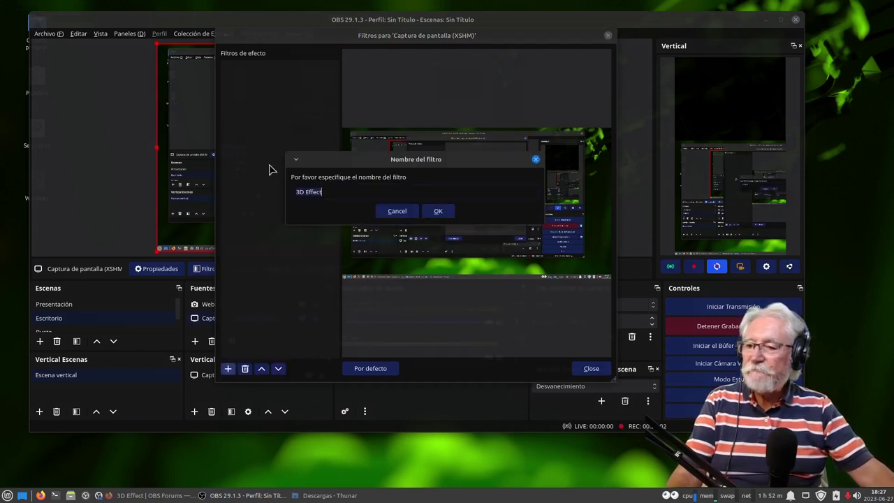
click(438, 212)
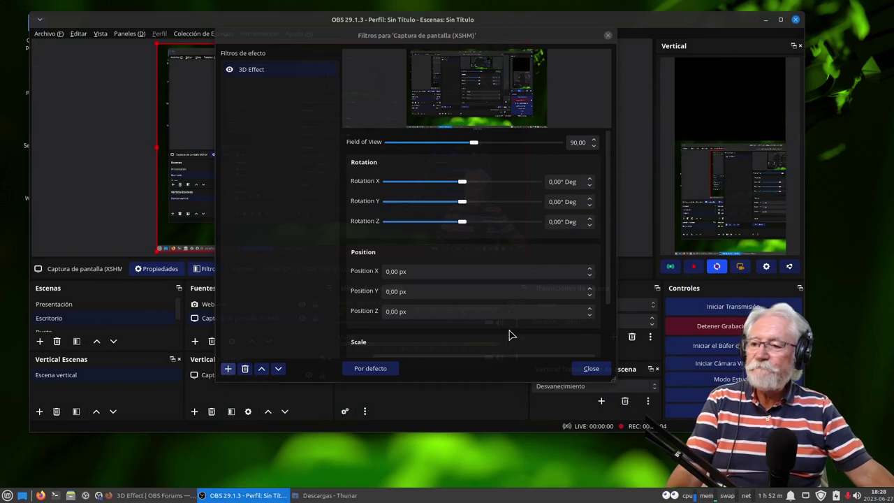
Minimize the main OBS window, tilt the capture with Rotation X at about 66°, and return it to 0°
double_click(347, 23)
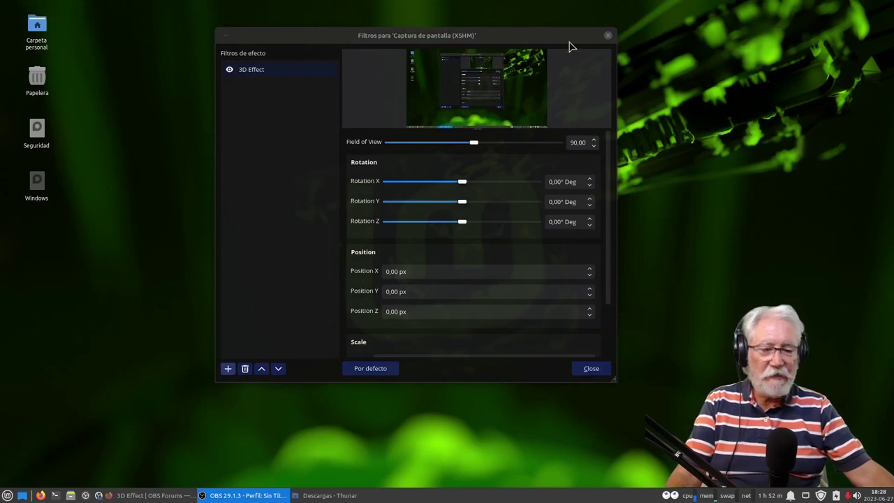
drag(495, 41, 389, 137)
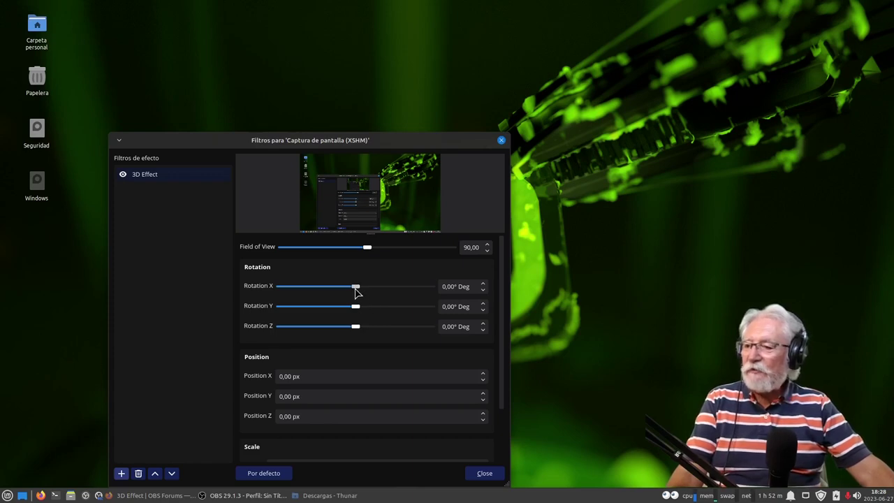
drag(355, 289, 369, 271)
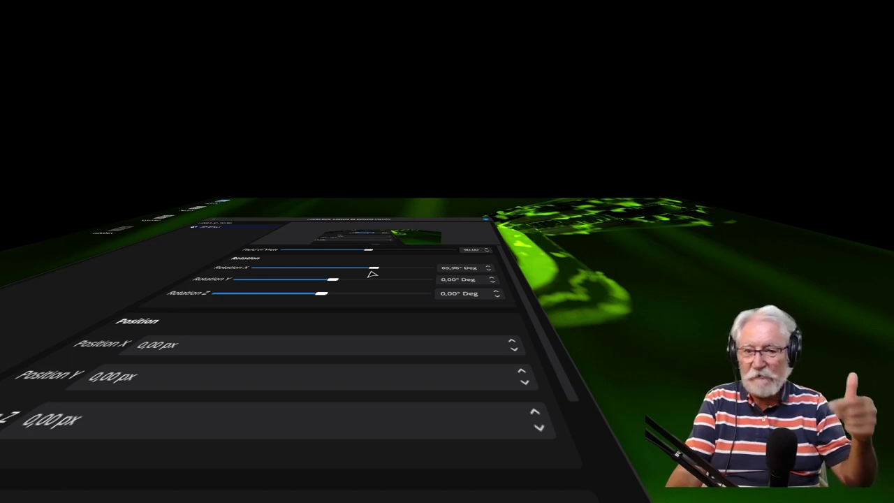
drag(374, 268, 357, 297)
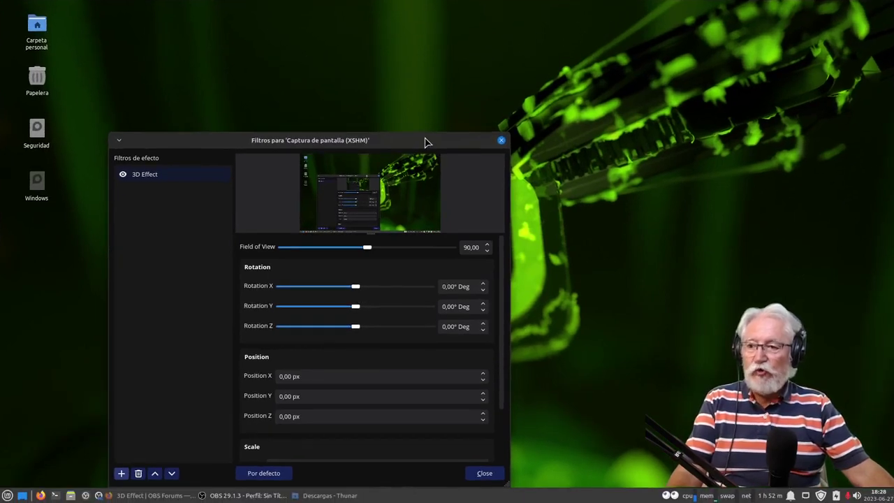
Try the filter's Rotation Y by turning the capture to about 50°, and return it to 0°
drag(425, 136, 441, 47)
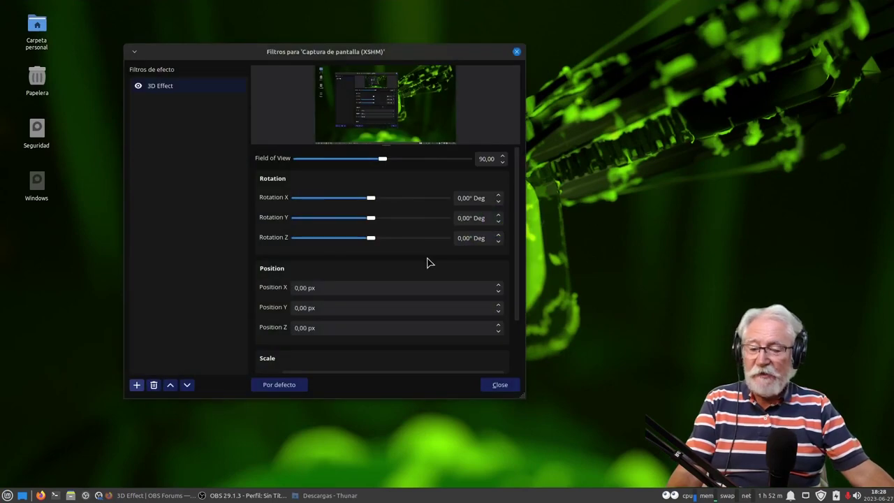
click(499, 222)
click(498, 223)
click(499, 222)
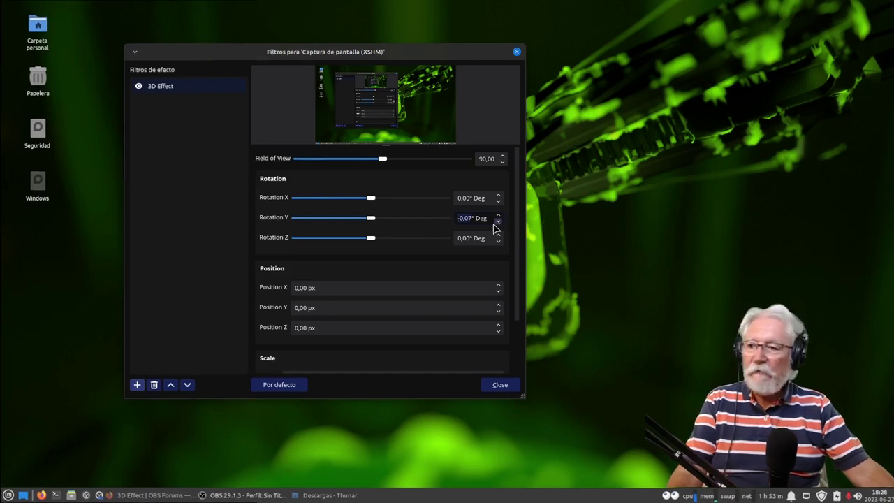
drag(371, 220, 409, 222)
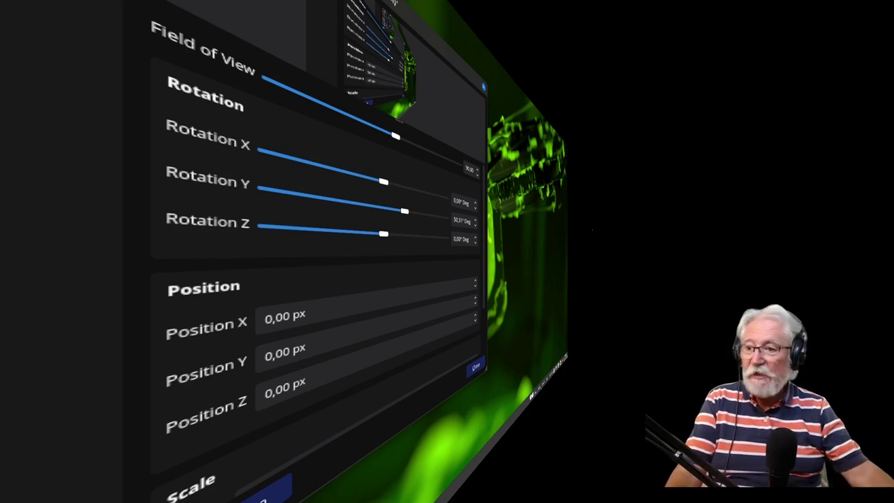
drag(403, 211, 371, 224)
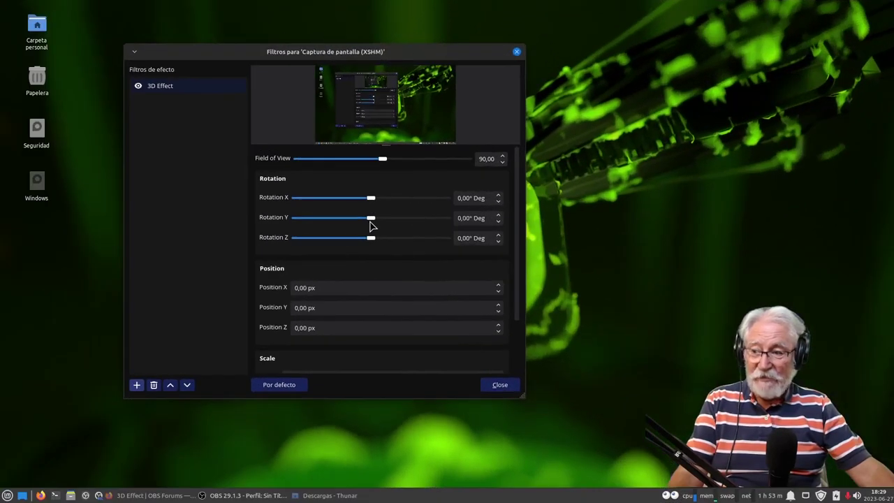
Review the 3D Effect filter's Position and Scale settings and close the filters window
drag(431, 50, 447, 47)
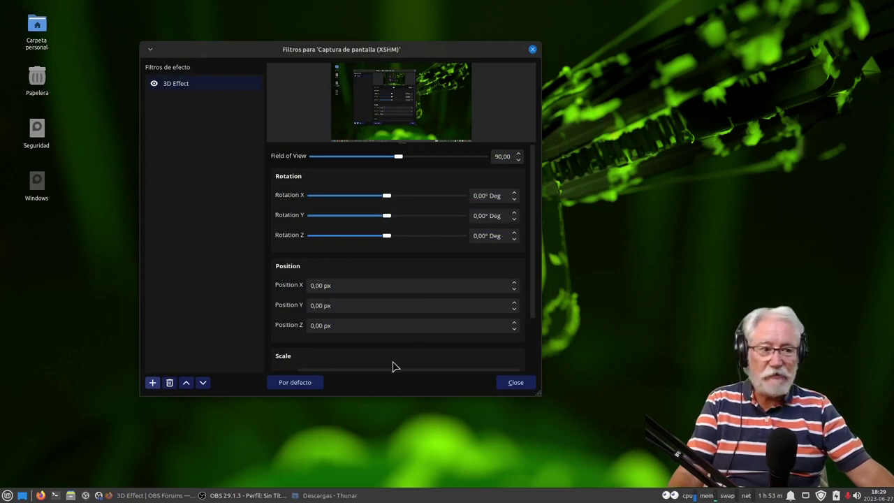
drag(532, 246, 536, 320)
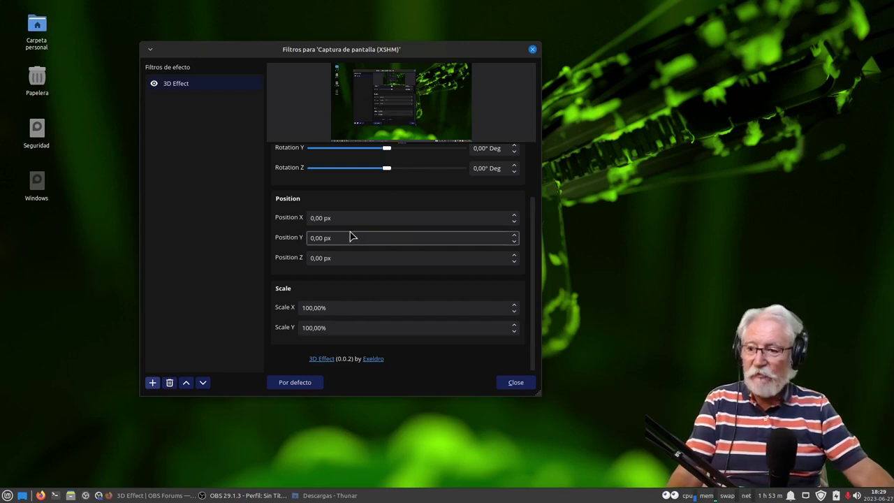
click(515, 383)
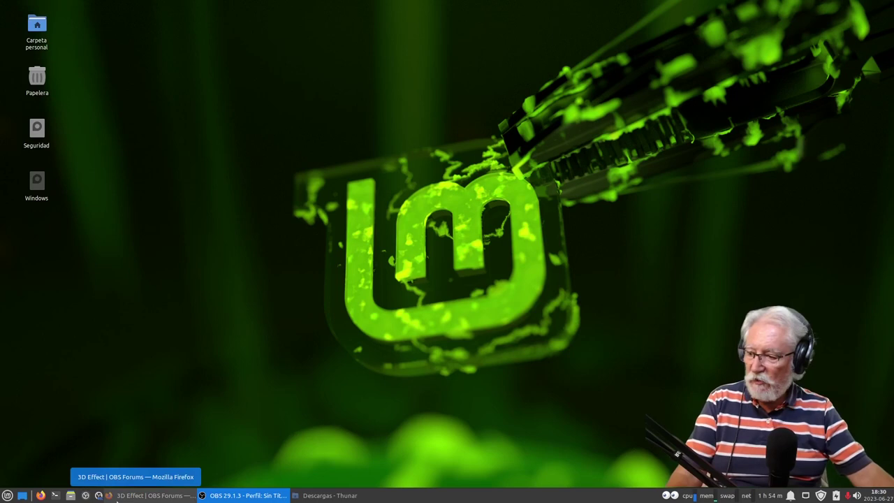
Bring up the Descargas window, switch to Firefox, and go from the 3D Effect page to the plugin listing's third page
click(331, 495)
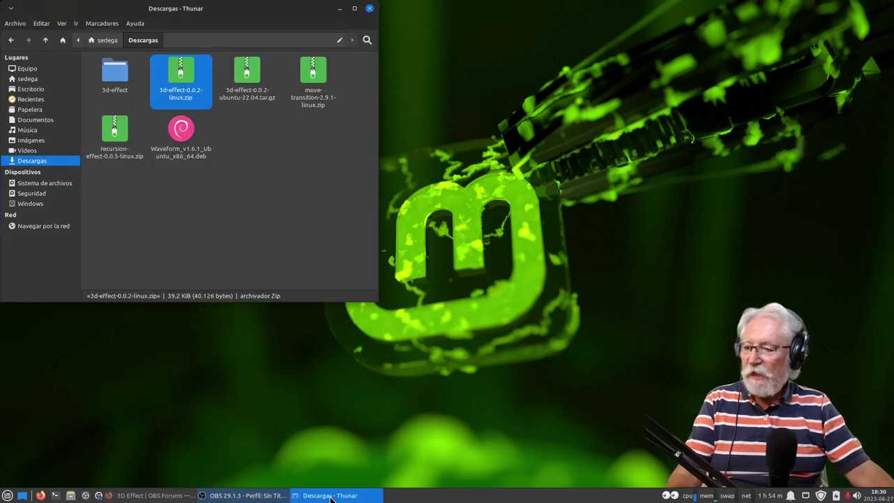
drag(246, 26, 391, 95)
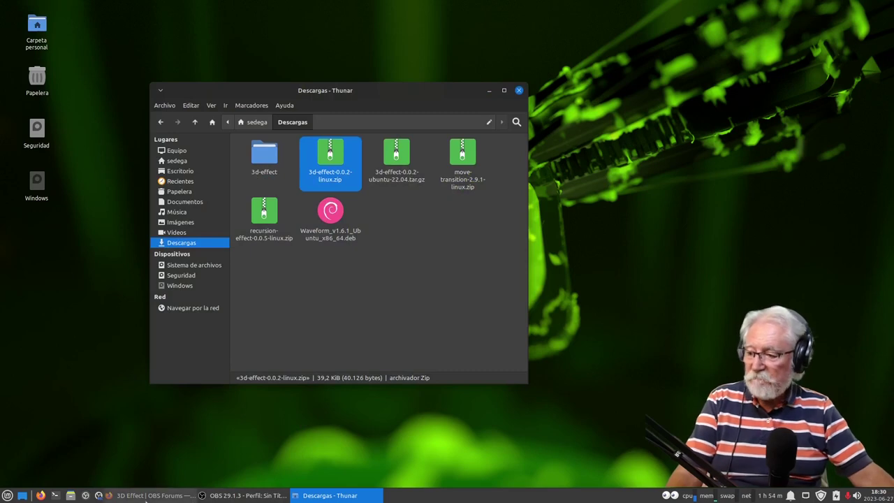
click(146, 496)
click(12, 46)
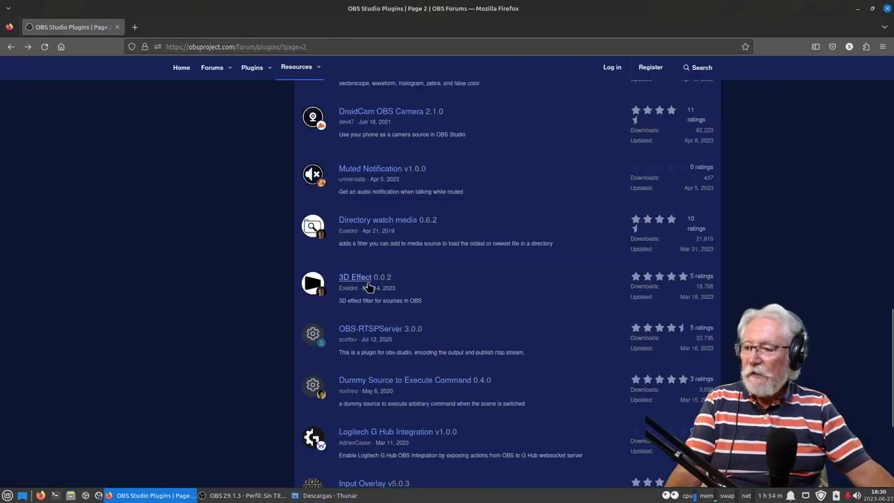
scroll(388, 403, down, 3)
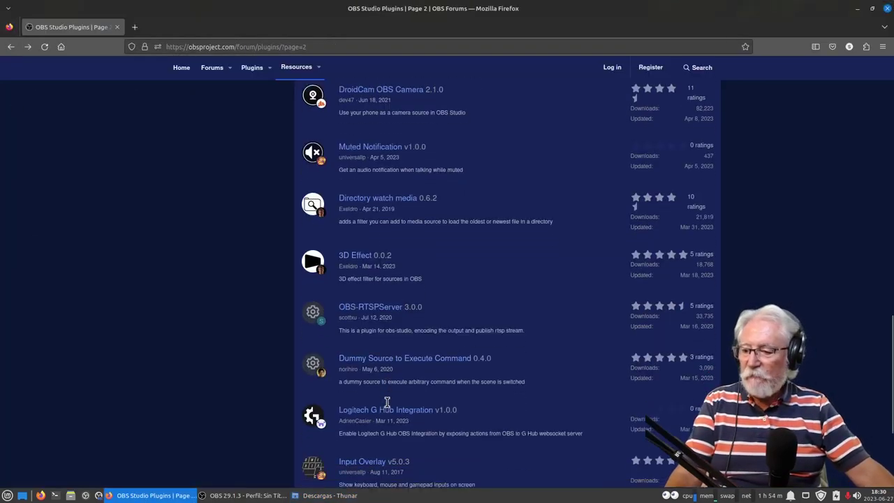
scroll(387, 403, down, 2)
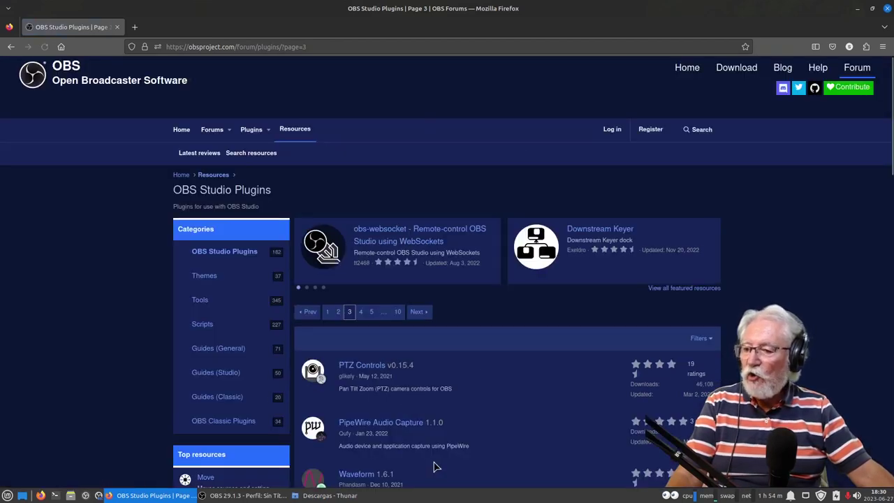
Look through the plugins on the listing's third page and go on to the fourth page
scroll(427, 422, down, 4)
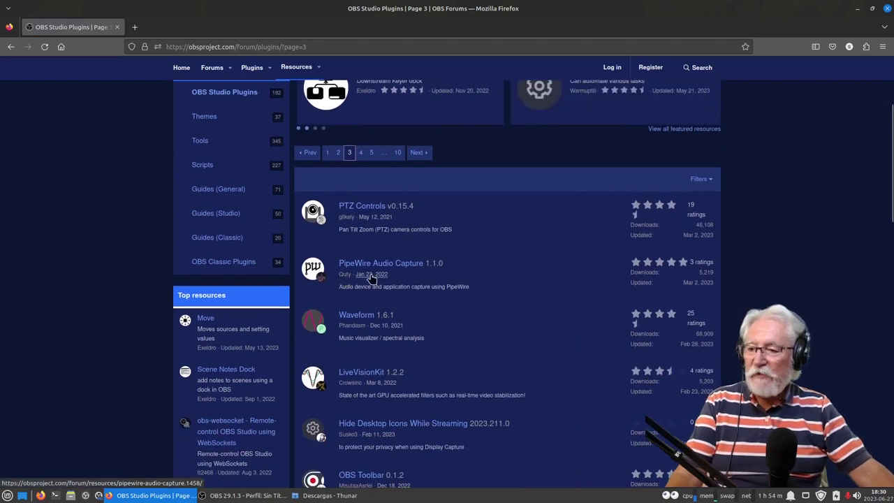
scroll(404, 298, down, 3)
scroll(403, 299, down, 4)
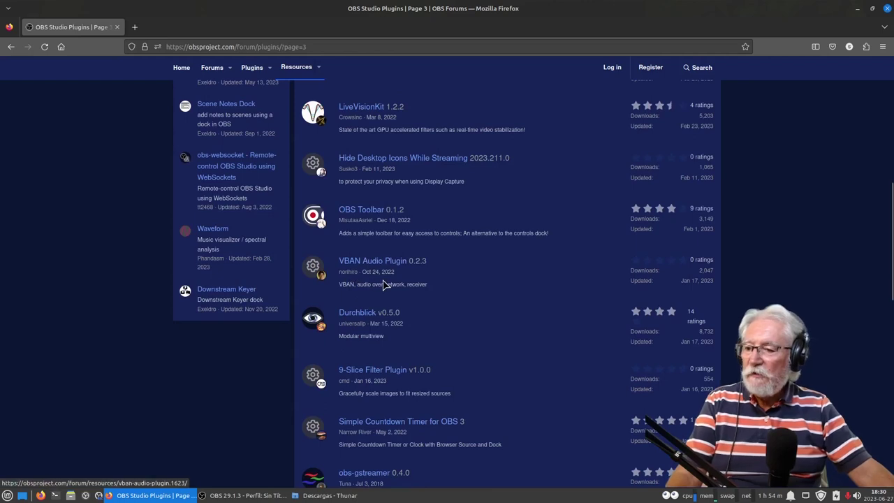
scroll(391, 301, down, 1)
scroll(391, 301, down, 2)
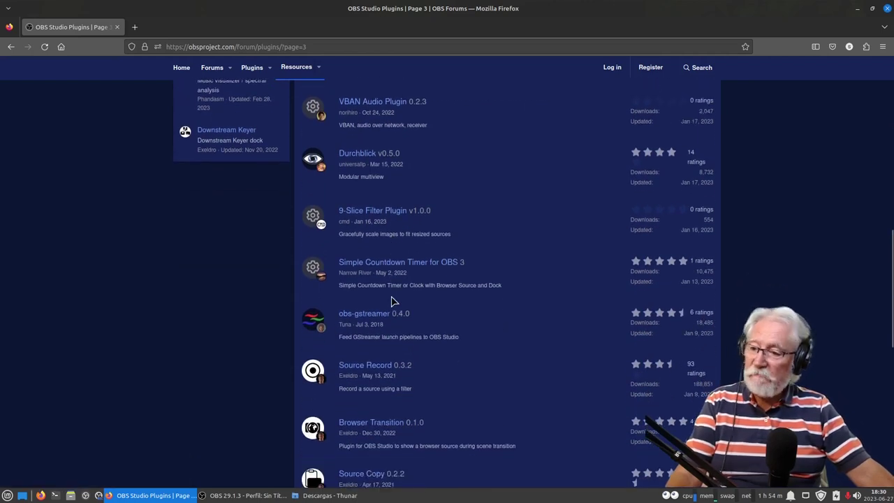
scroll(391, 301, down, 8)
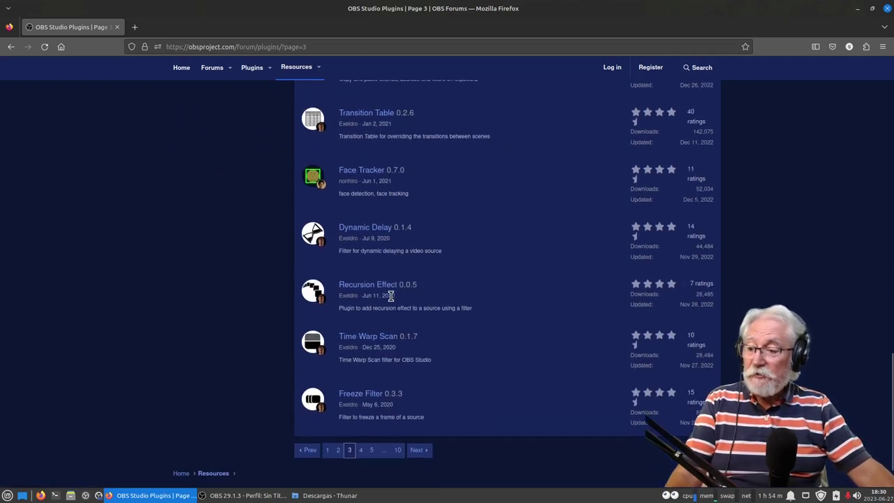
click(419, 446)
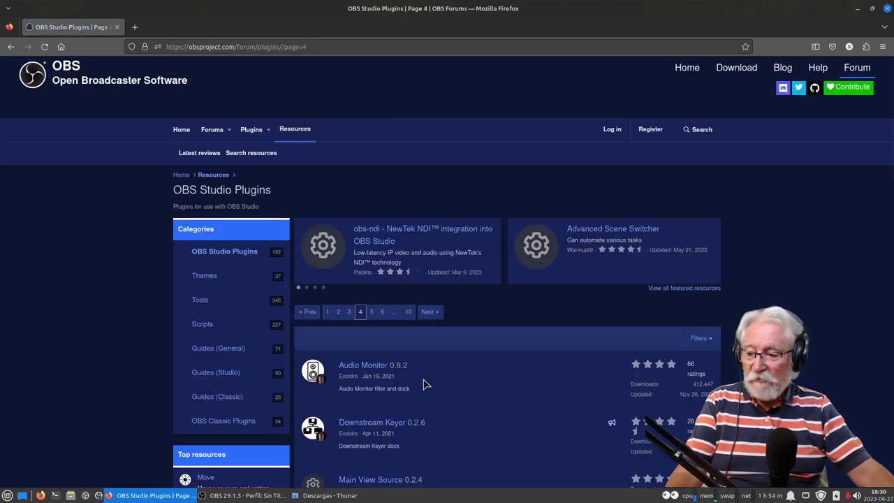
Examine the plugins on the fourth page, from Audio Monitor down through the audio filters and sources
scroll(425, 384, down, 2)
scroll(424, 384, down, 2)
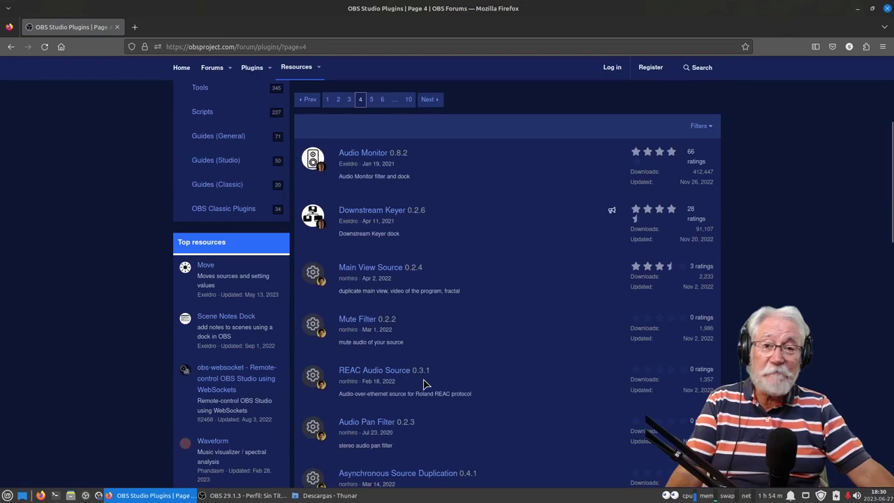
scroll(425, 383, up, 1)
scroll(425, 384, down, 1)
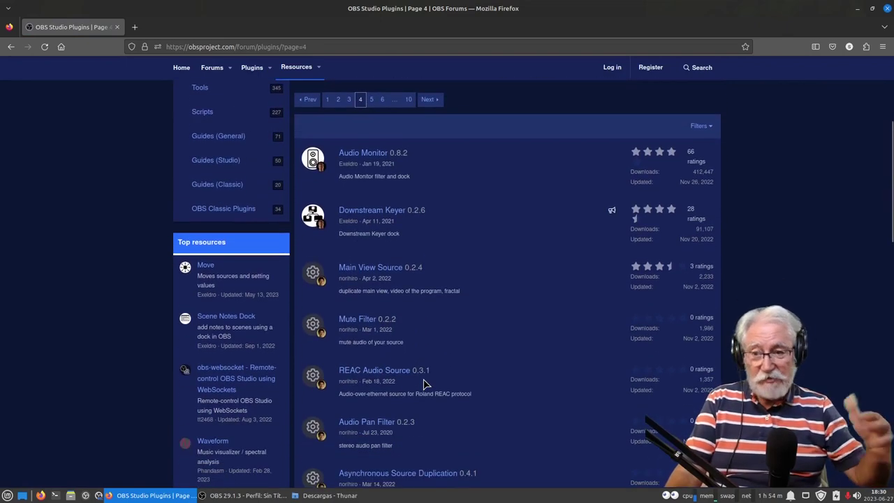
scroll(424, 383, down, 5)
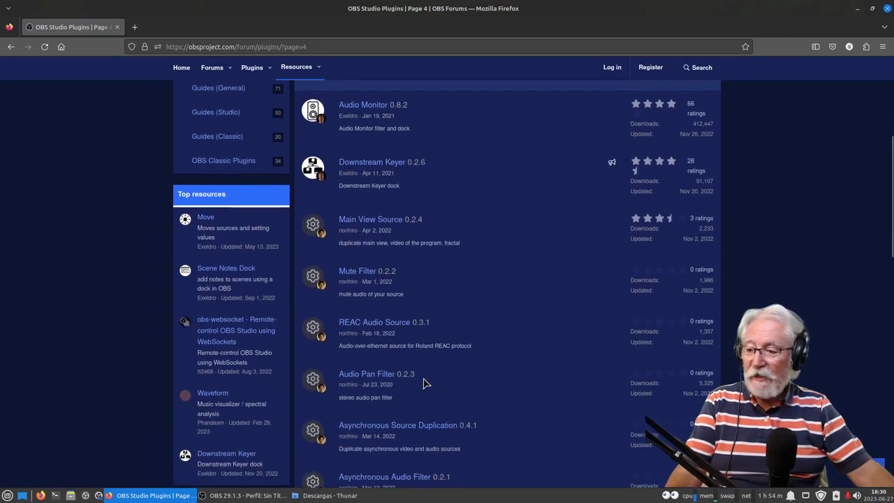
scroll(424, 383, down, 3)
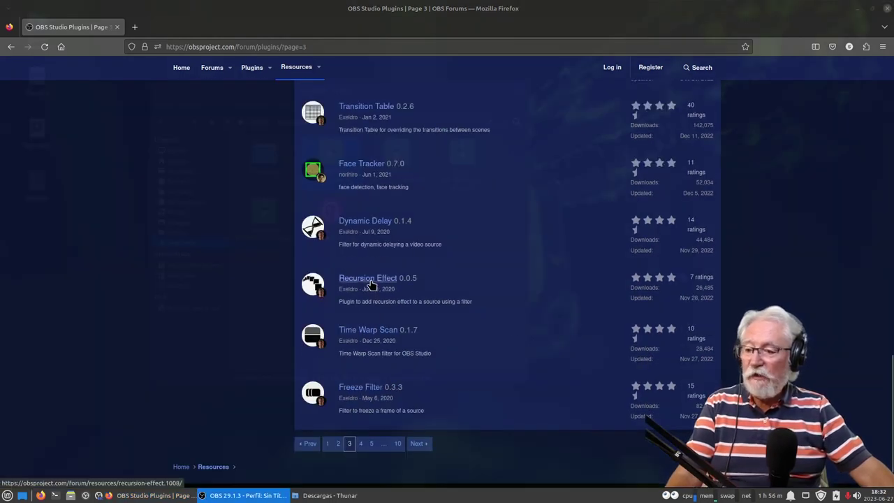
Open the Recursion Effect page from the plugin listing, view its downloadable files, and close the file list
click(368, 278)
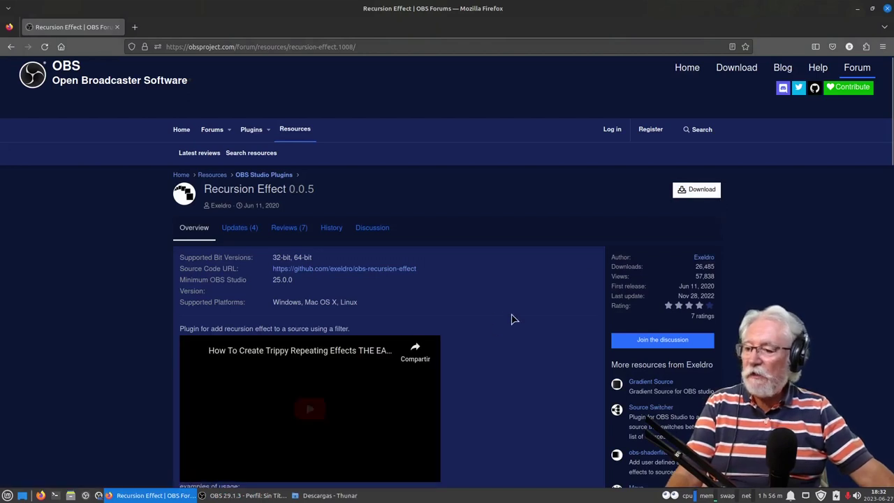
scroll(513, 320, down, 3)
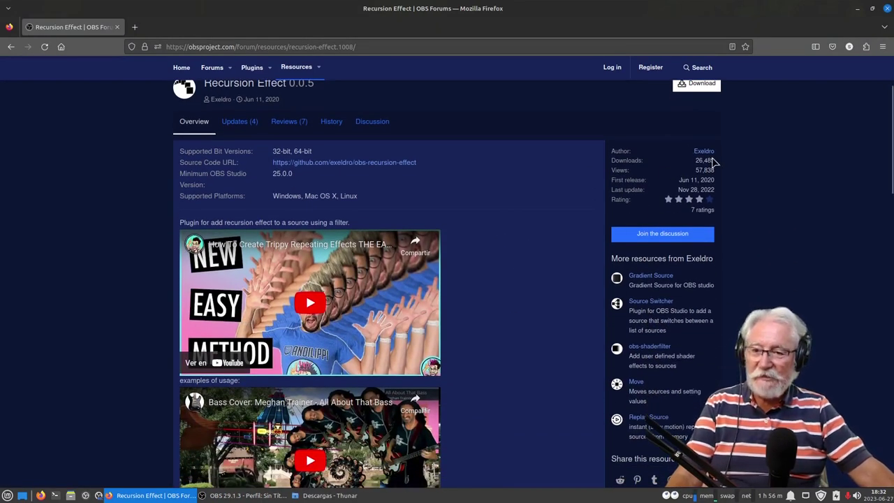
click(696, 87)
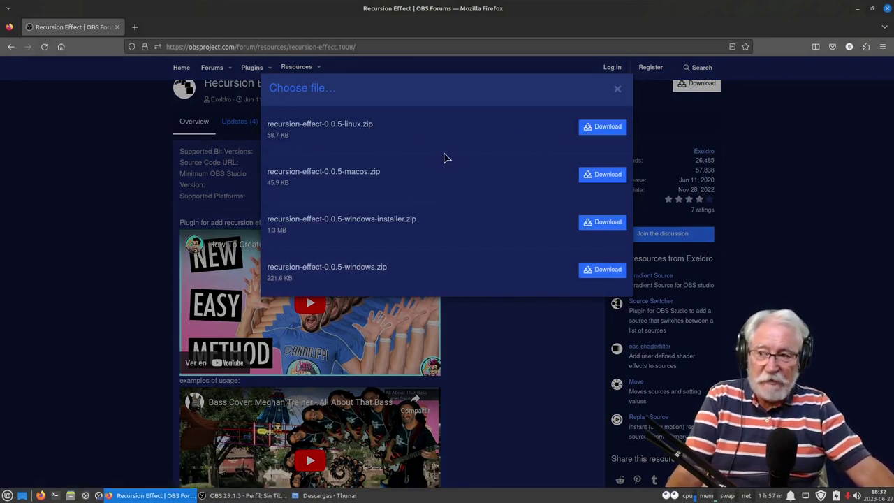
click(618, 90)
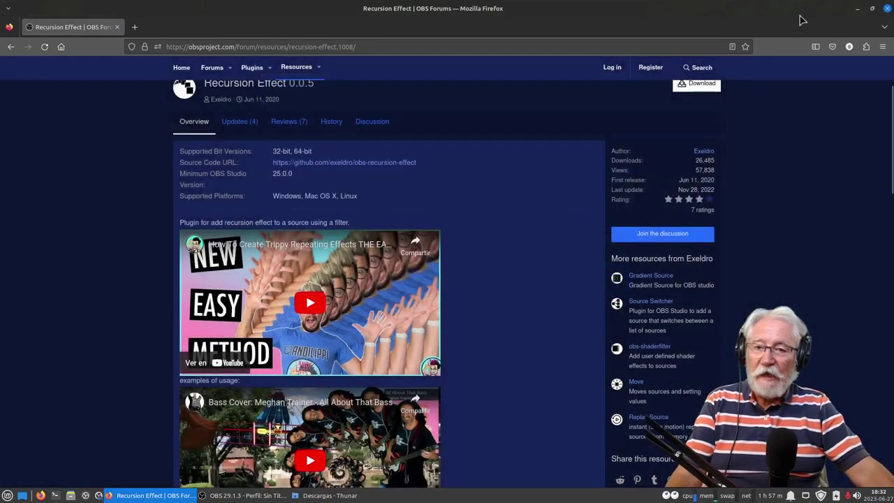
Review the Recursion Effect page's latest updates and usage examples, and close Firefox
scroll(519, 204, down, 6)
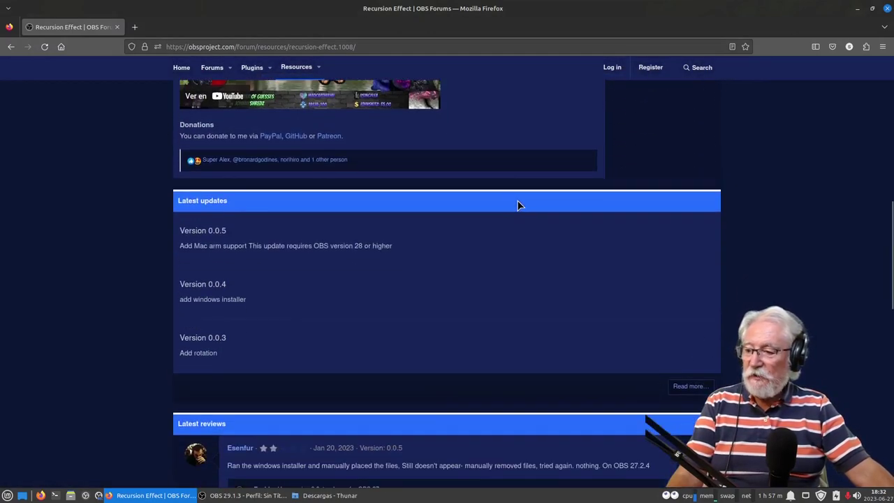
scroll(517, 202, up, 5)
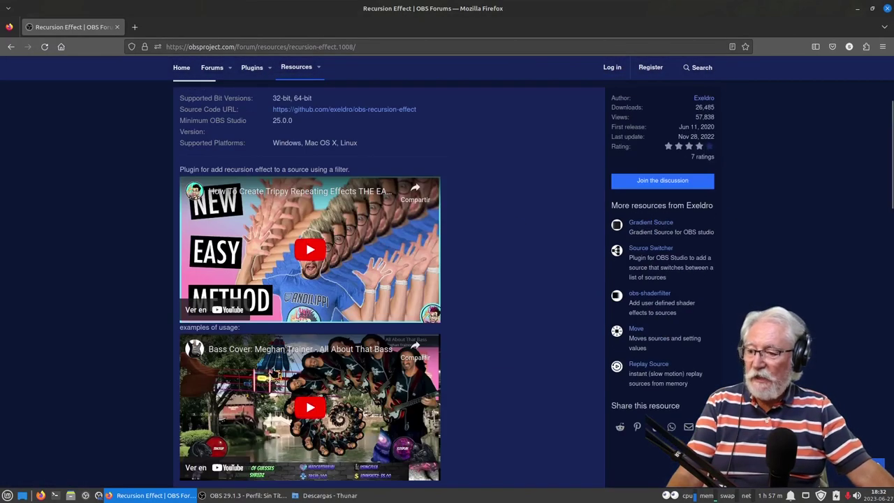
scroll(818, 222, down, 1)
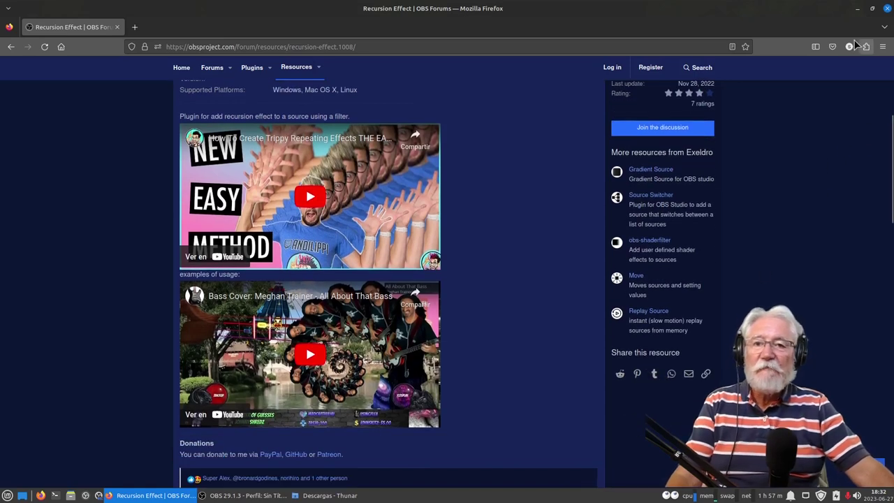
click(887, 8)
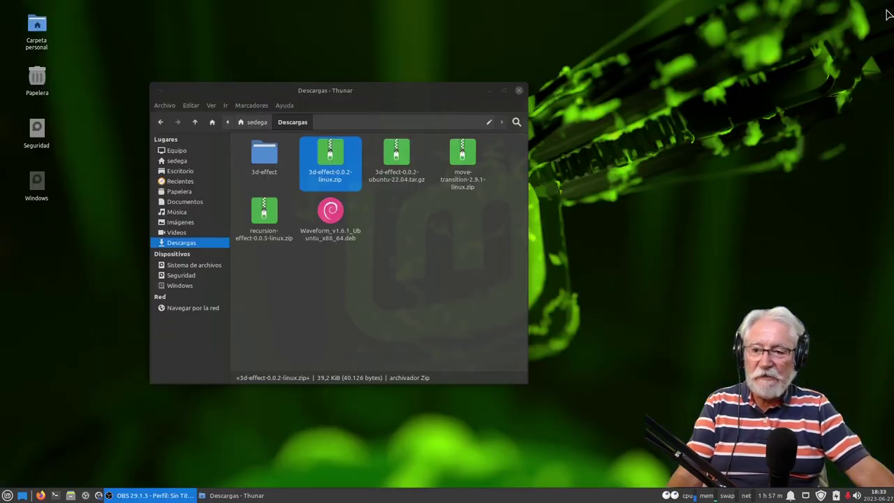
Delete the 3d-effect folder and 3d-effect-0.0.2-ubuntu-22.04.tar.gz from the Descargas folder
drag(318, 93, 317, 85)
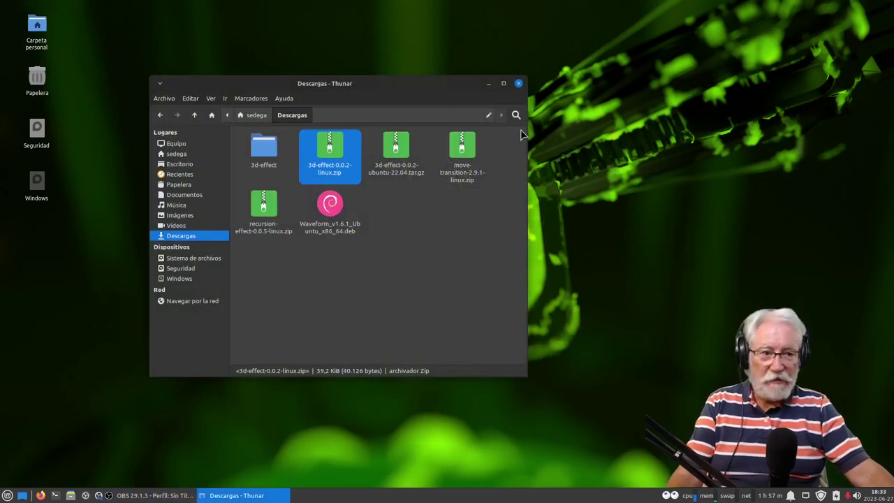
click(263, 158)
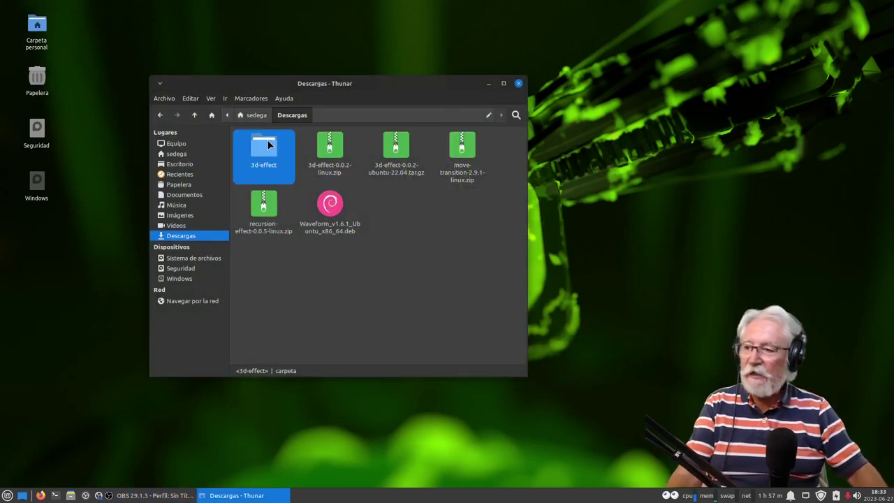
key(Delete)
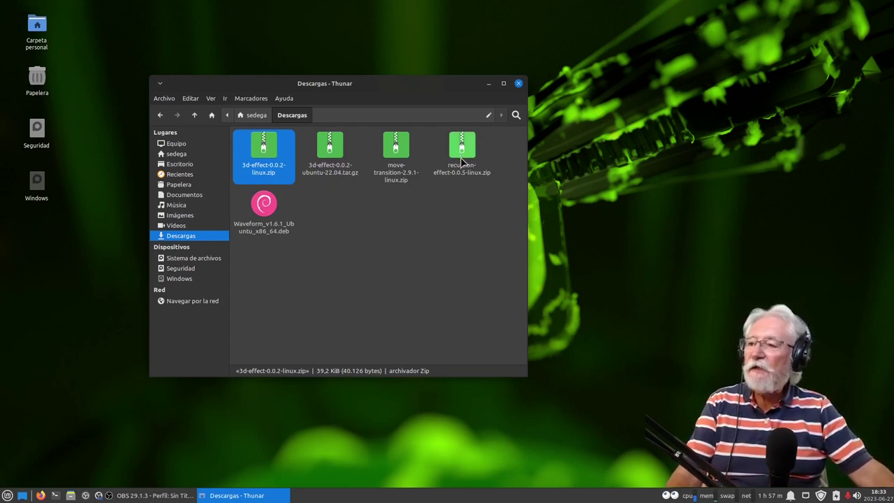
click(332, 158)
key(Delete)
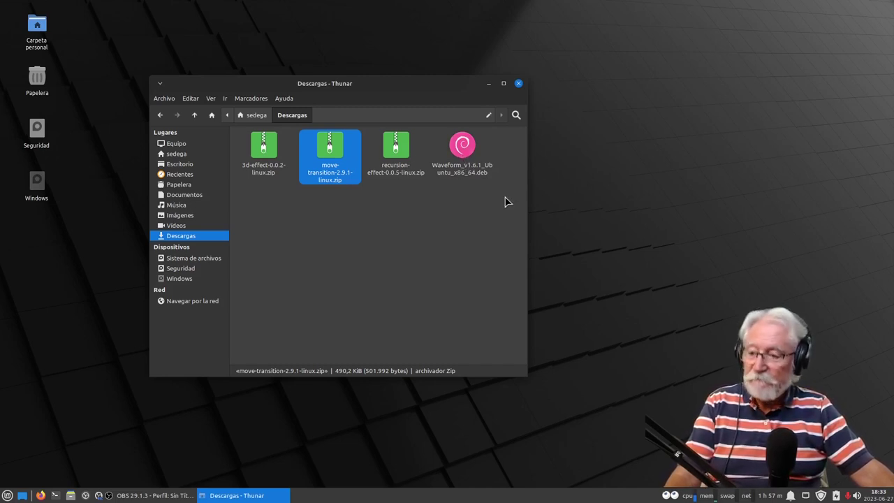
Extract recursion-effect-0.0.5-linux.zip in Descargas, and extract recursion-effect-0.0.5-ubuntu-22.04.tar.gz inside the resulting folder
right_click(400, 156)
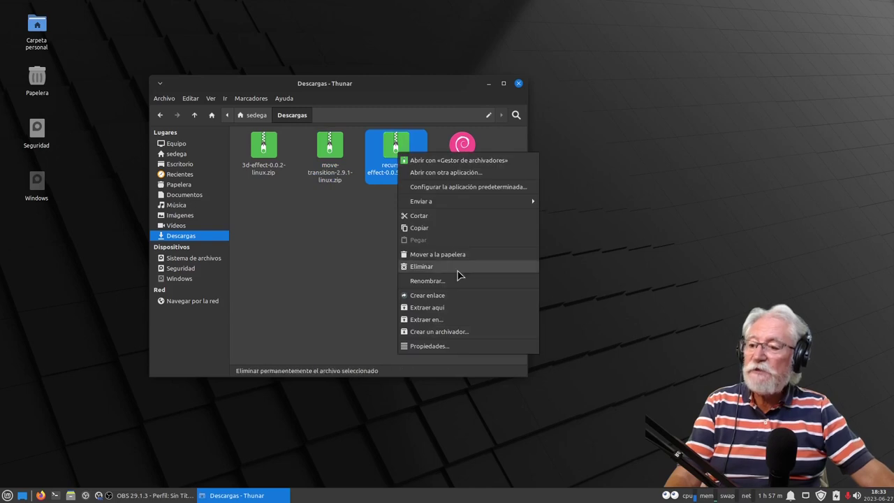
click(433, 309)
double_click(264, 151)
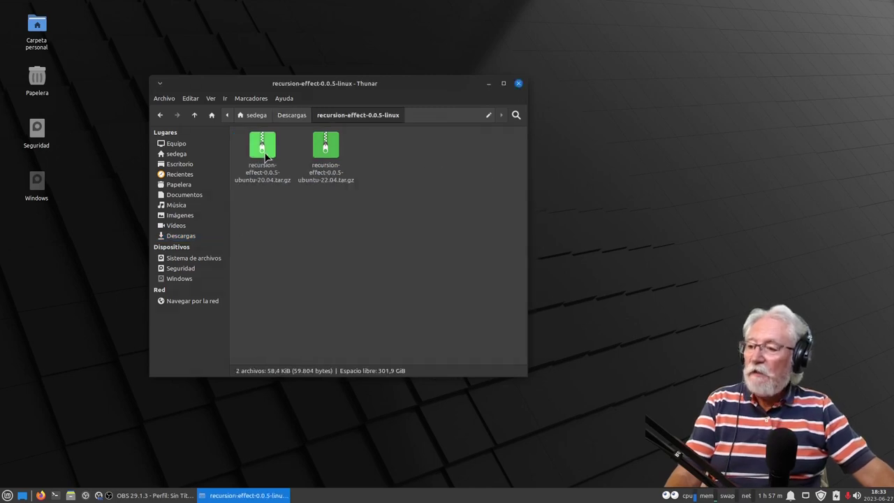
right_click(334, 159)
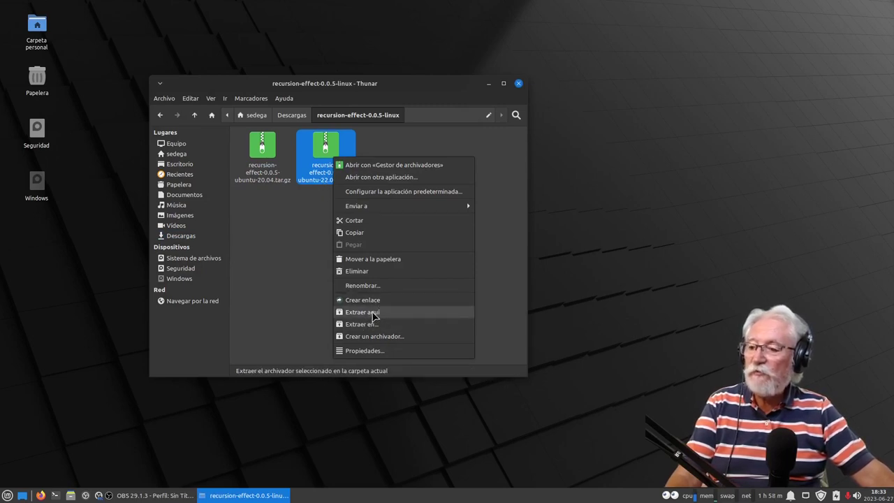
click(372, 312)
click(263, 160)
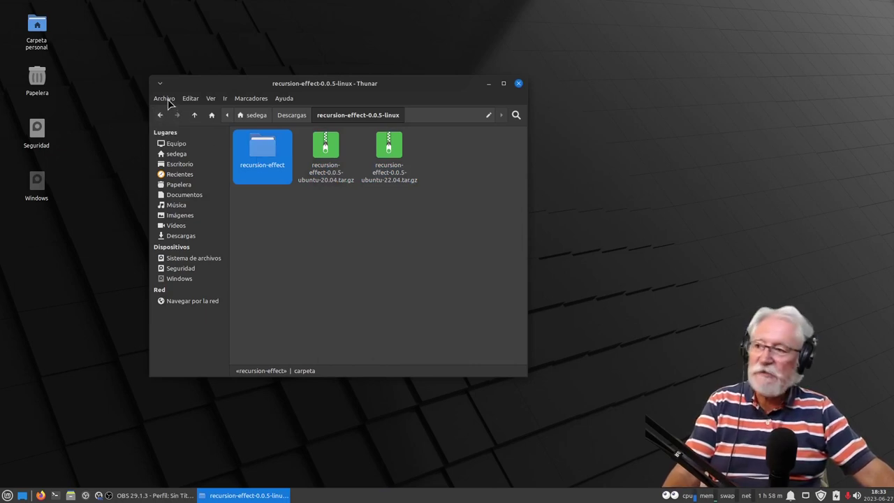
Open the home folder in a second window beside the first and browse to .var/app/com.obsproject.Studio/config/obs-studio/plugins
right_click(172, 155)
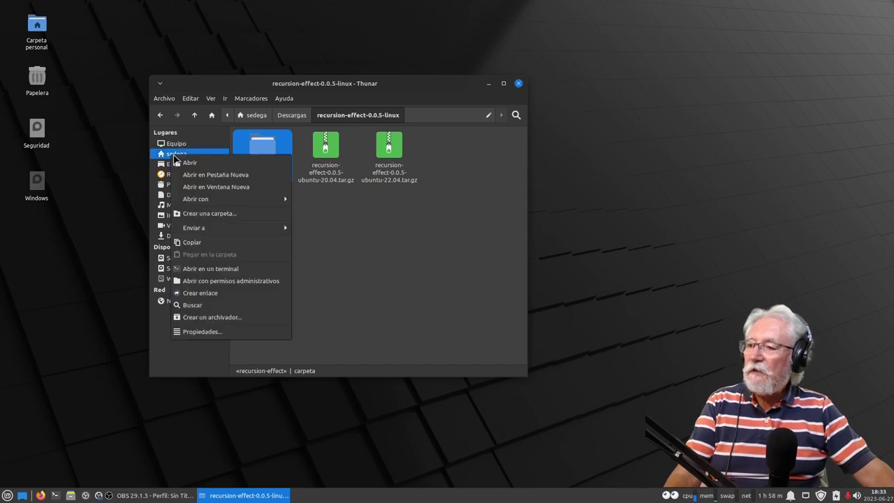
click(232, 186)
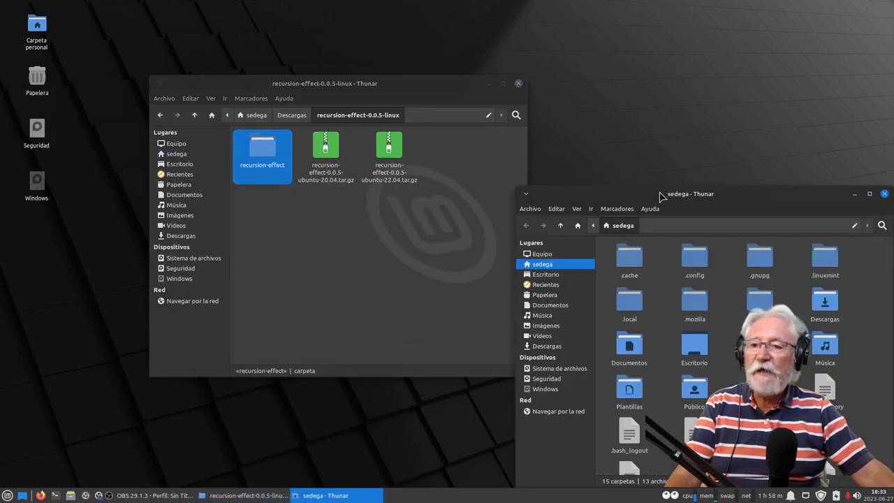
drag(664, 195, 647, 86)
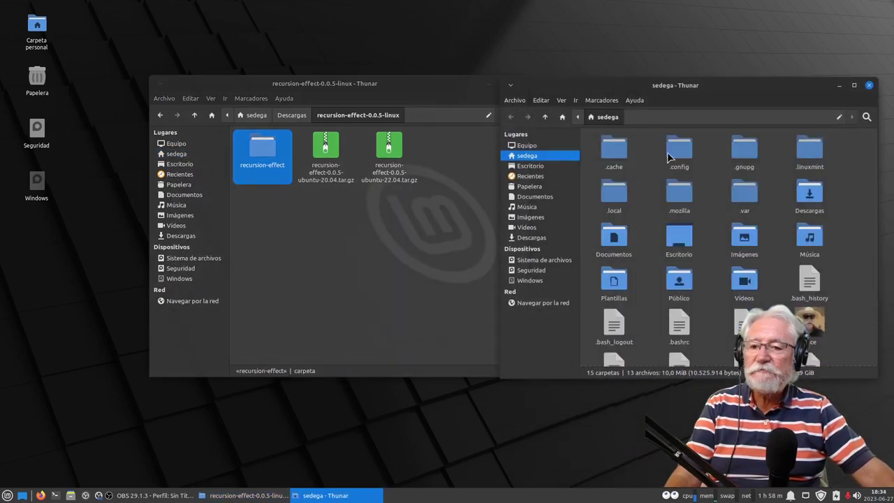
double_click(744, 199)
double_click(599, 147)
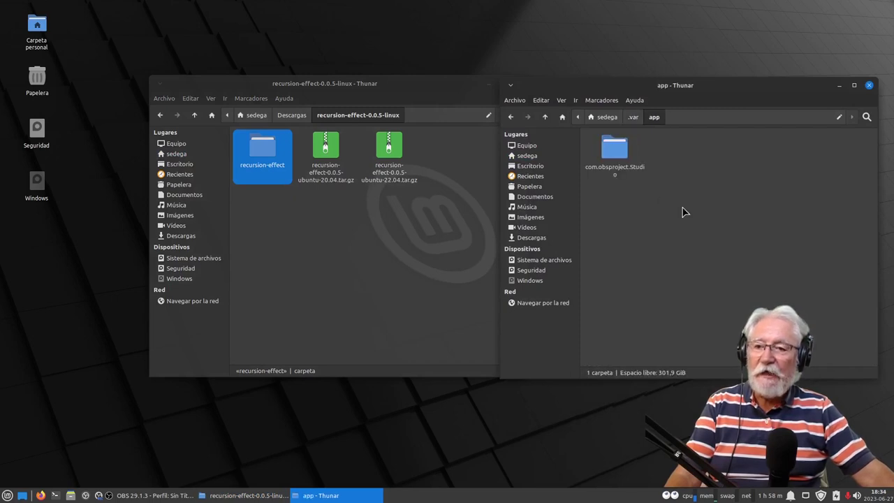
double_click(612, 158)
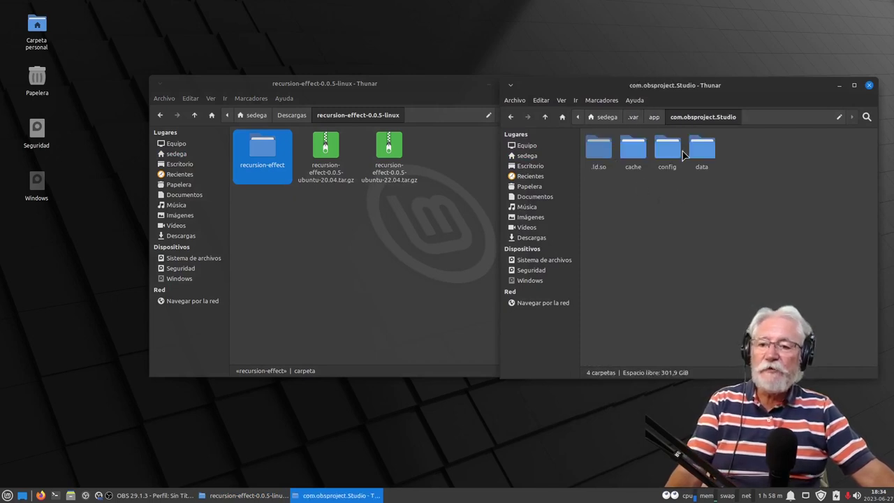
double_click(669, 155)
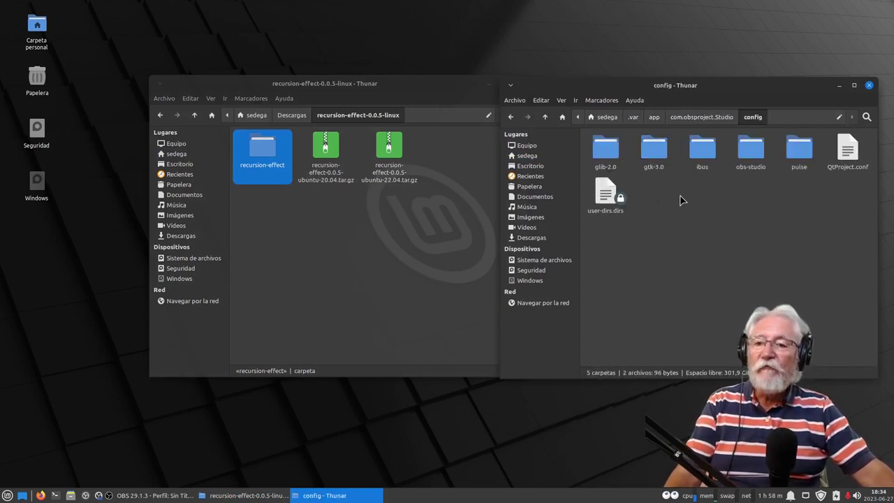
double_click(750, 155)
double_click(746, 155)
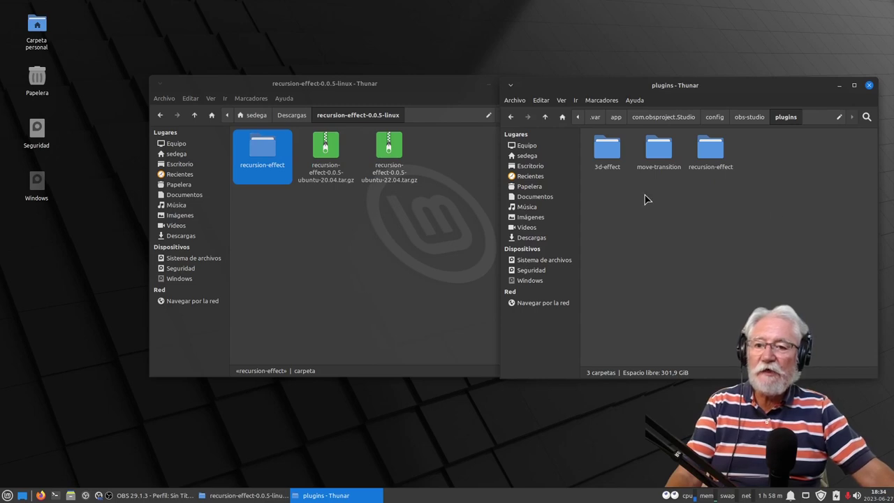
Close both Thunar windows and switch to OBS Studio
click(869, 85)
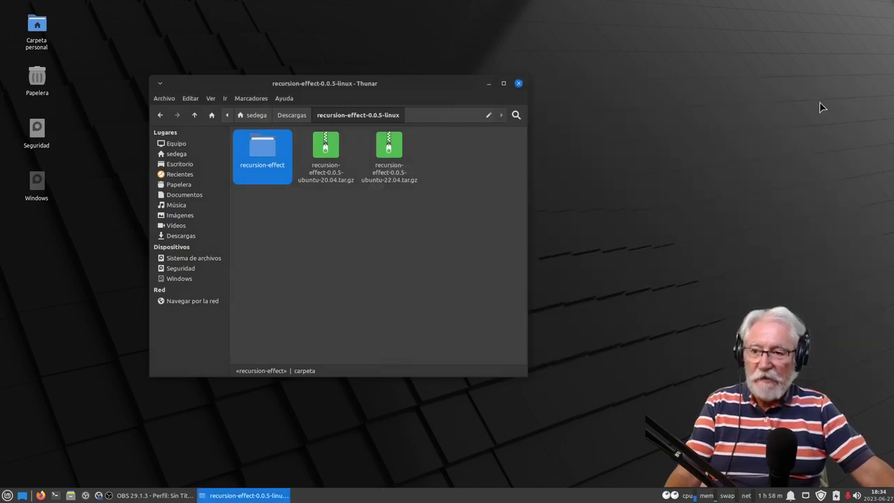
click(518, 84)
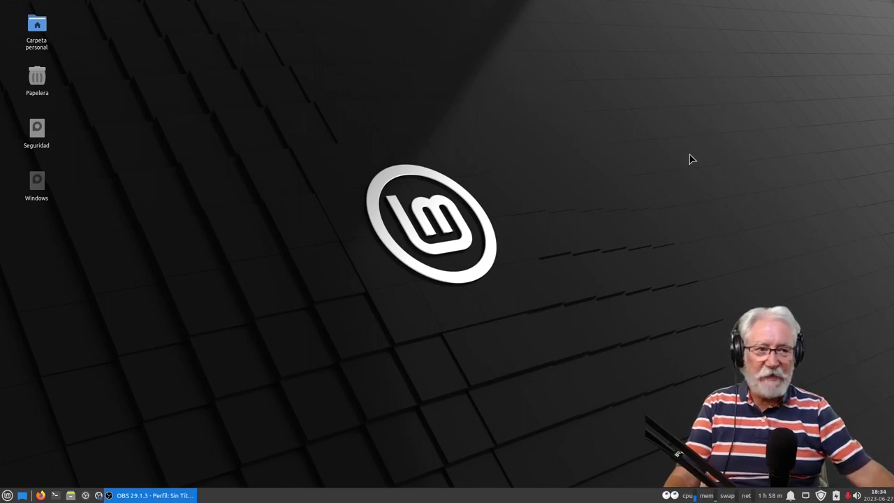
key(alt+Tab)
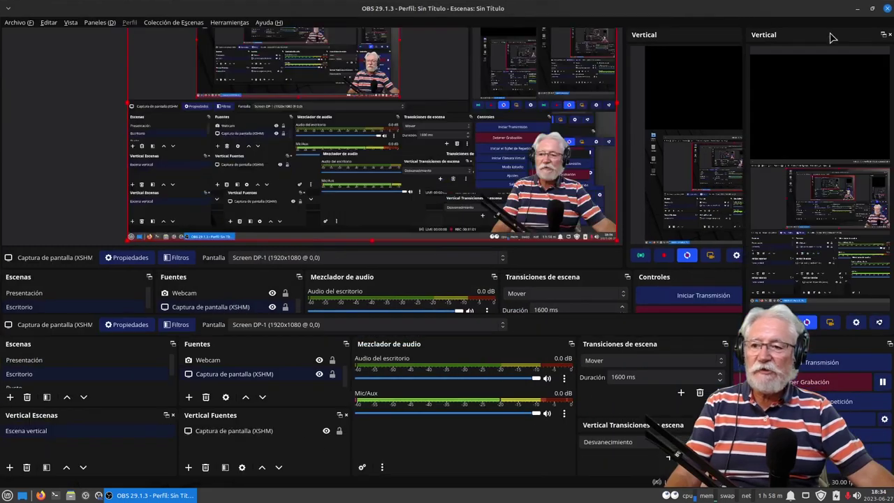
Switch the main canvas to the Busto scene
click(831, 34)
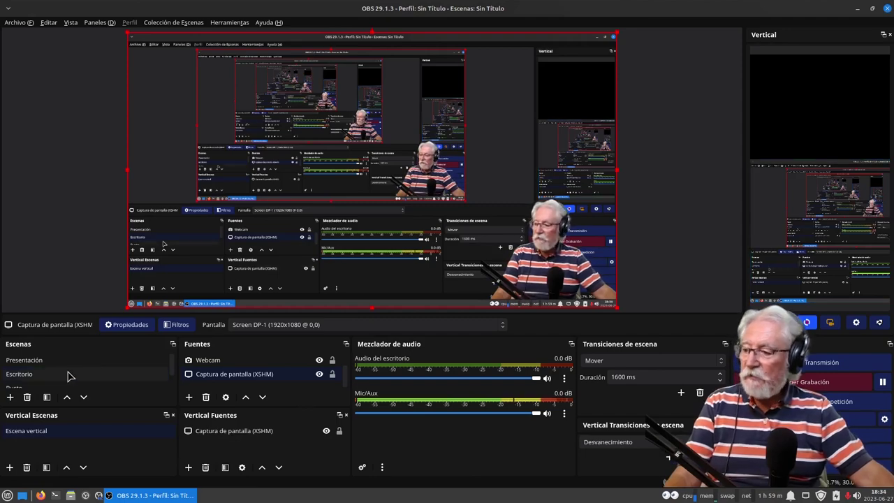
scroll(70, 377, down, 1)
click(20, 375)
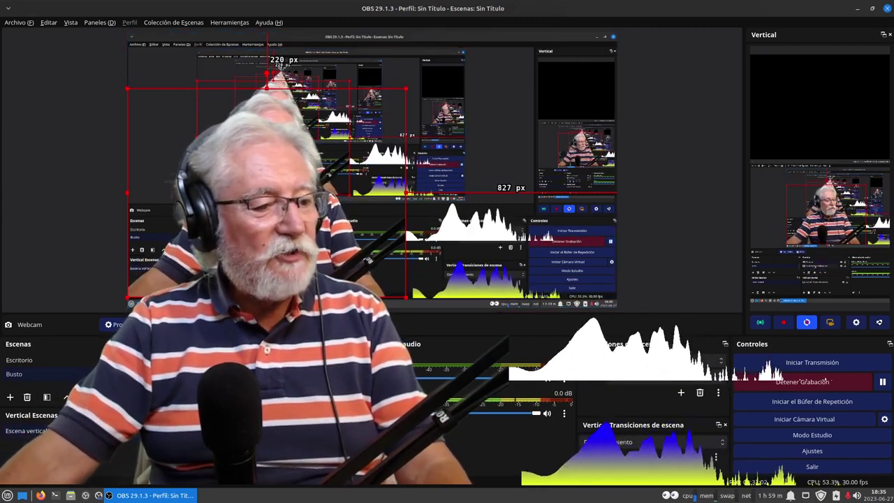
Add a Recursion Effect filter to the Webcam source, keeping its default name, and move the filters window clear of the webcam image
right_click(211, 174)
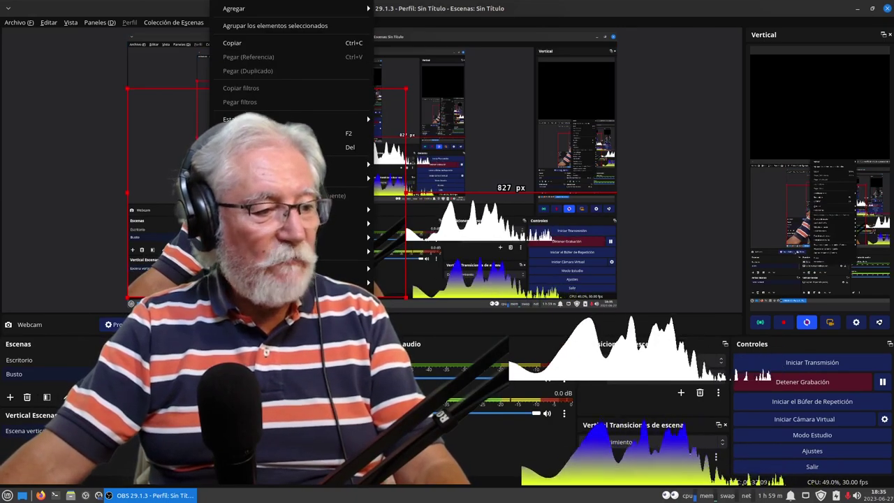
key(Escape)
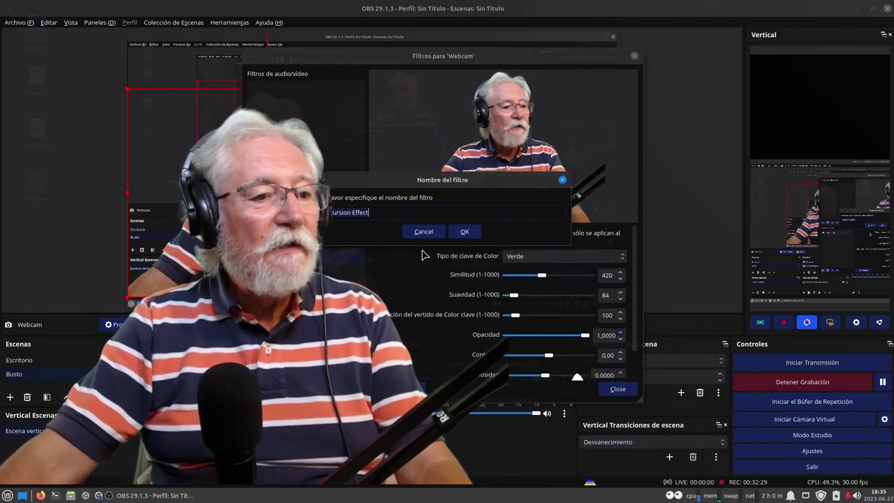
click(464, 232)
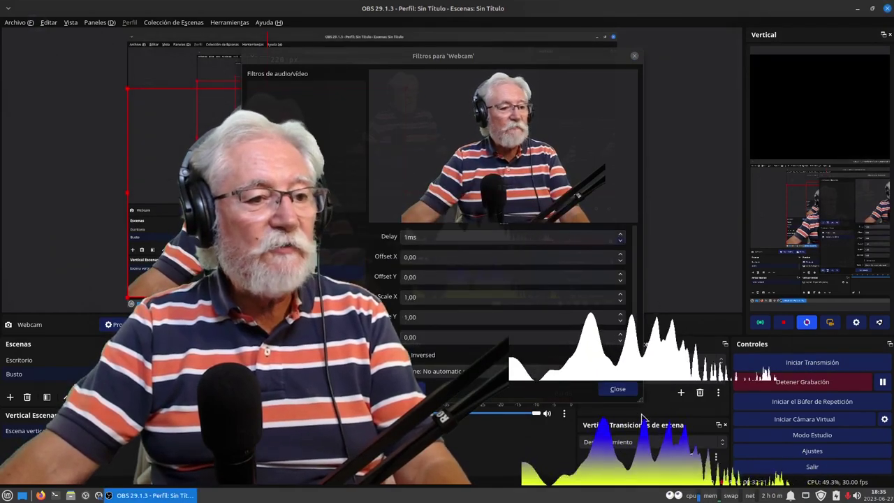
drag(459, 60, 721, 170)
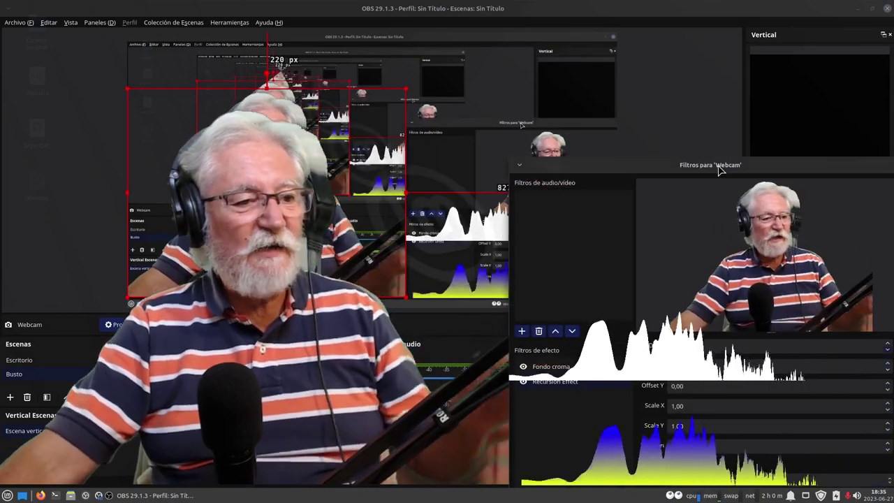